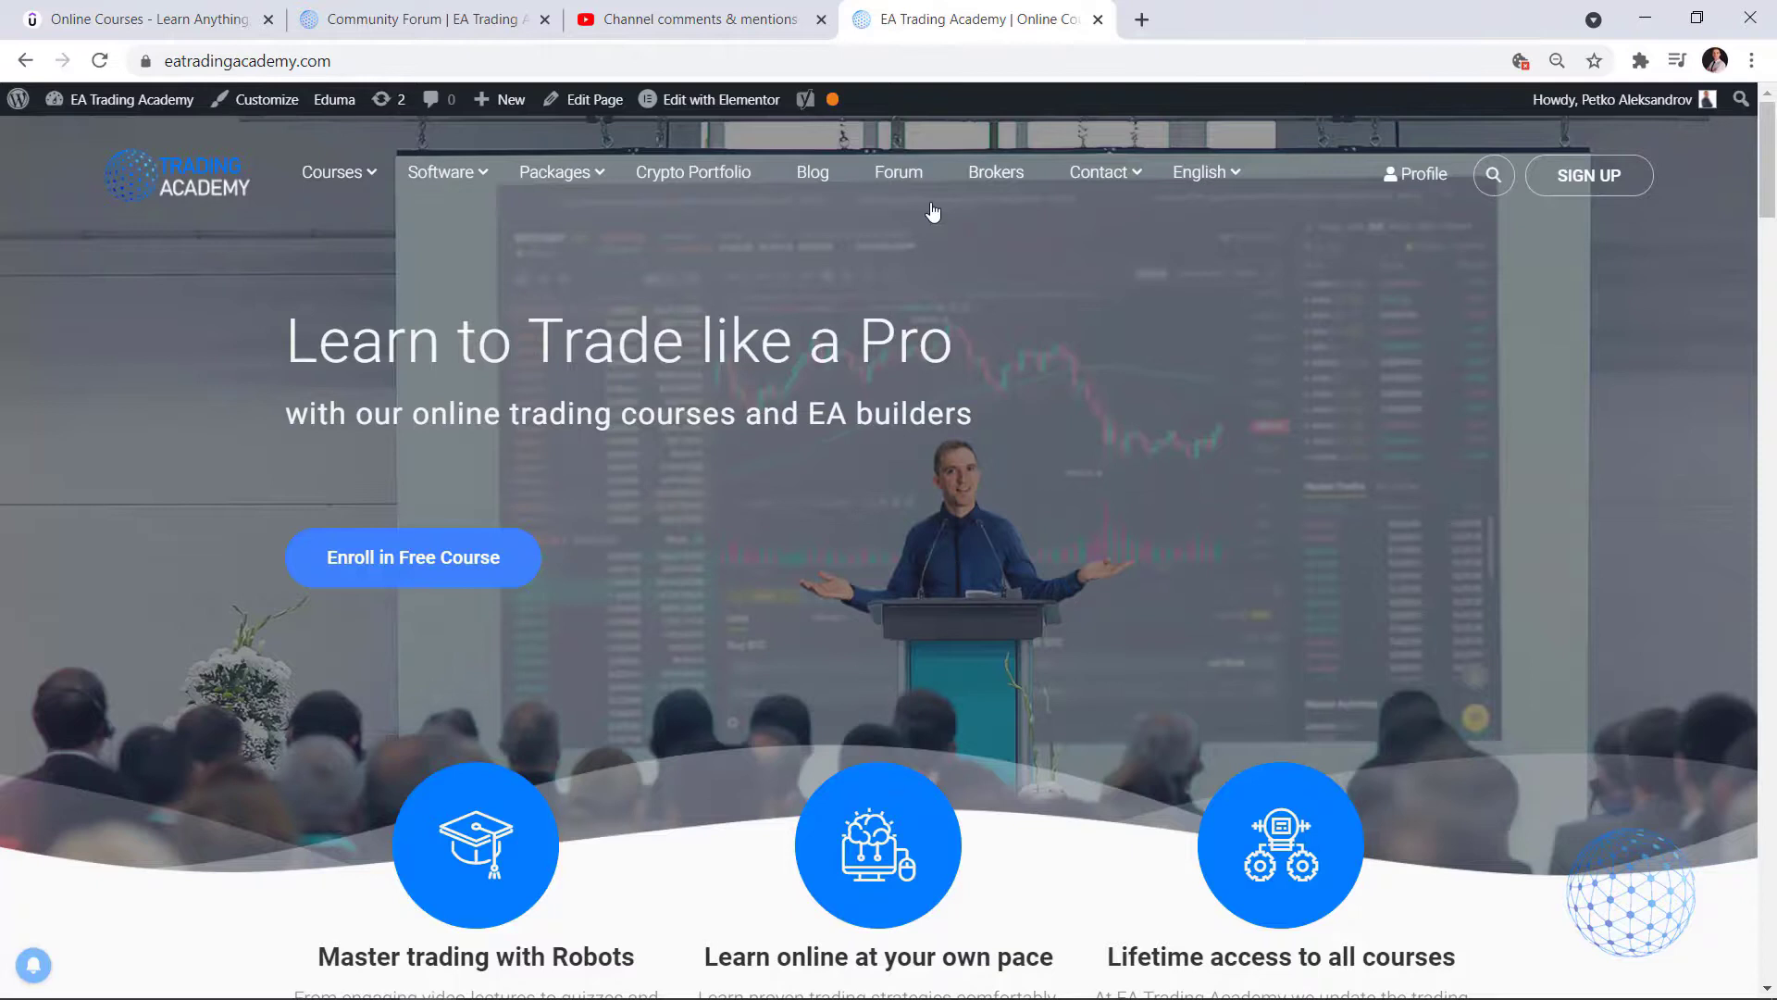
Browse the Recommended Brokers tables on the EA Trading Academy Brokers page
{"action": "left_click", "coordinate": [997, 181]}
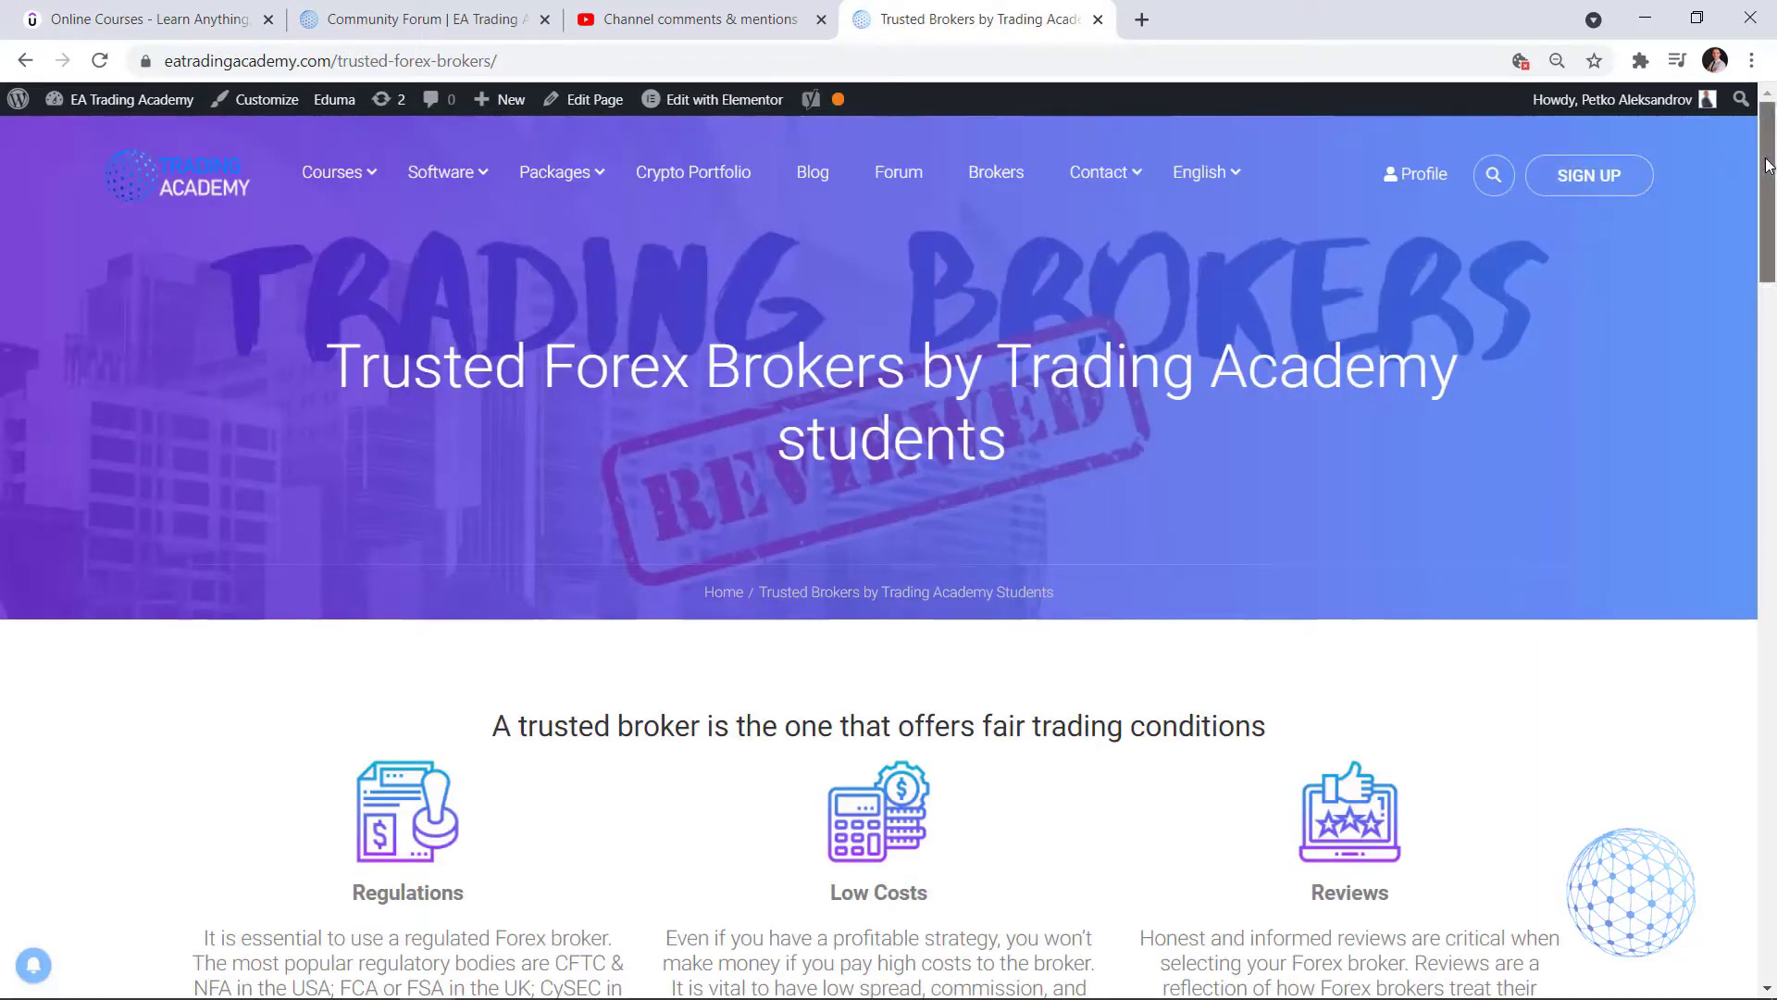
{"action": "left_click_drag", "start_coordinate": [1769, 164], "coordinate": [1761, 244]}
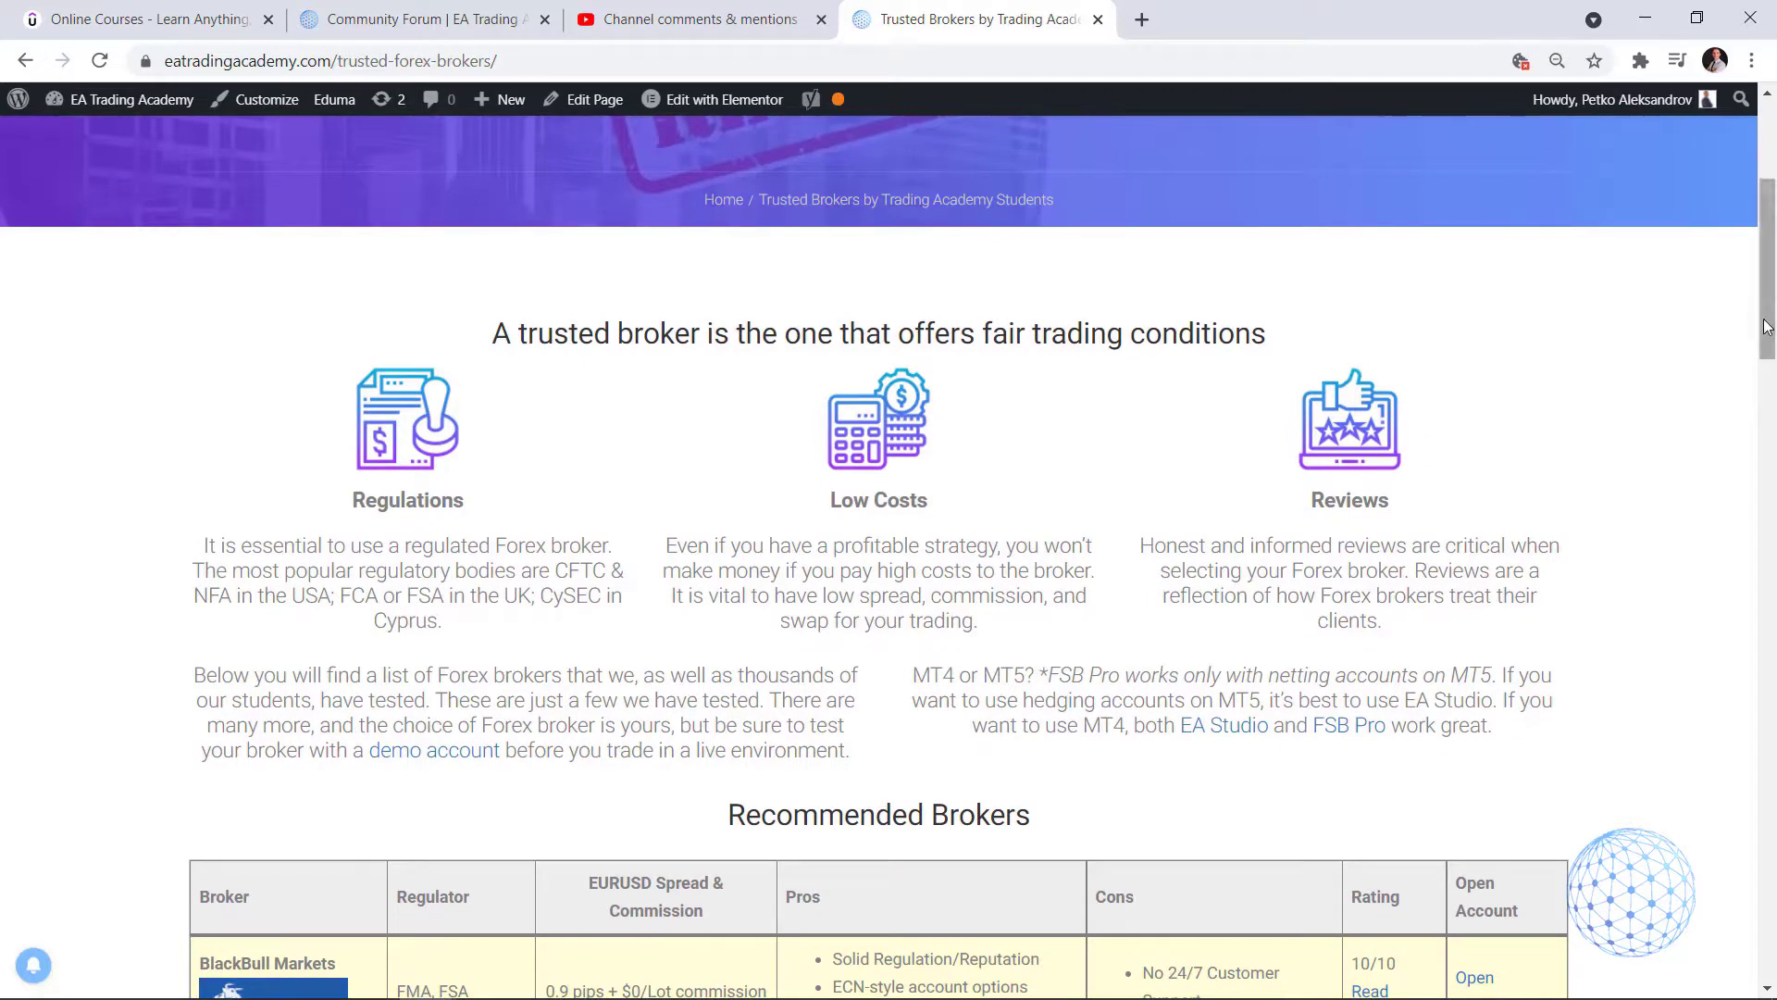
{"action": "left_click_drag", "start_coordinate": [1768, 325], "coordinate": [1774, 483]}
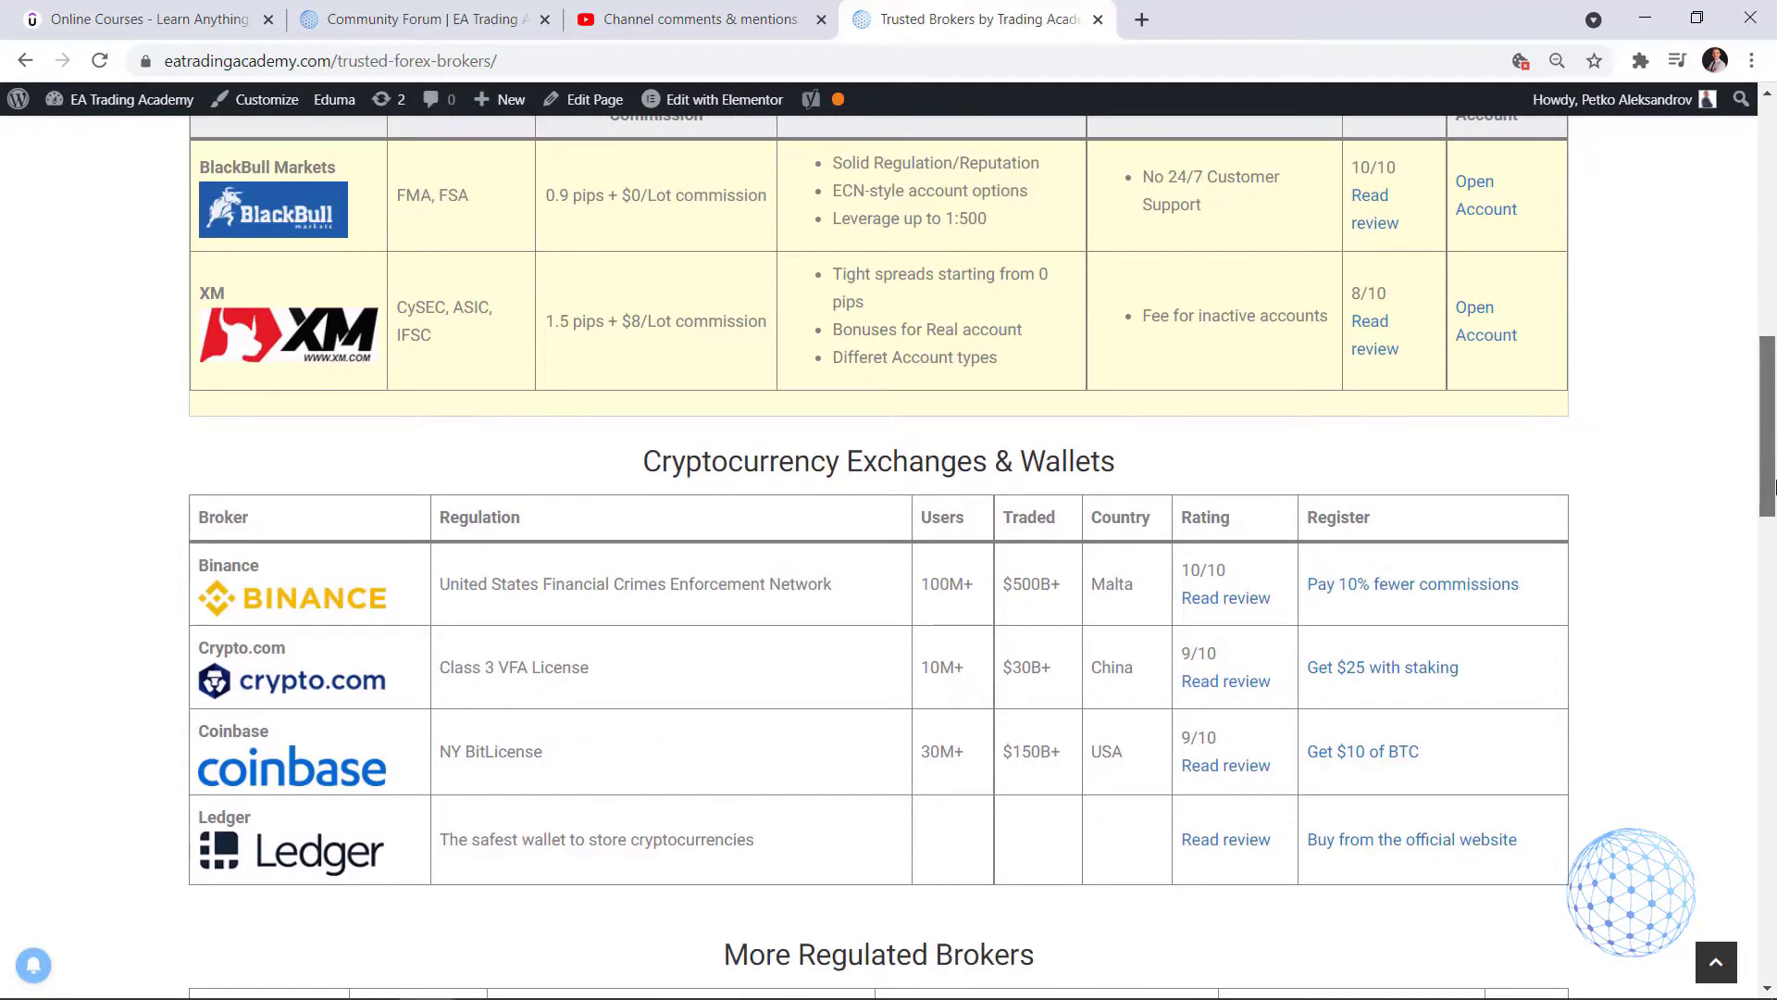
{"action": "mouse_move", "coordinate": [1775, 482]}
{"action": "left_mouse_down"}
{"action": "mouse_move", "coordinate": [1774, 659]}
{"action": "mouse_move", "coordinate": [1771, 434]}
{"action": "left_mouse_up"}
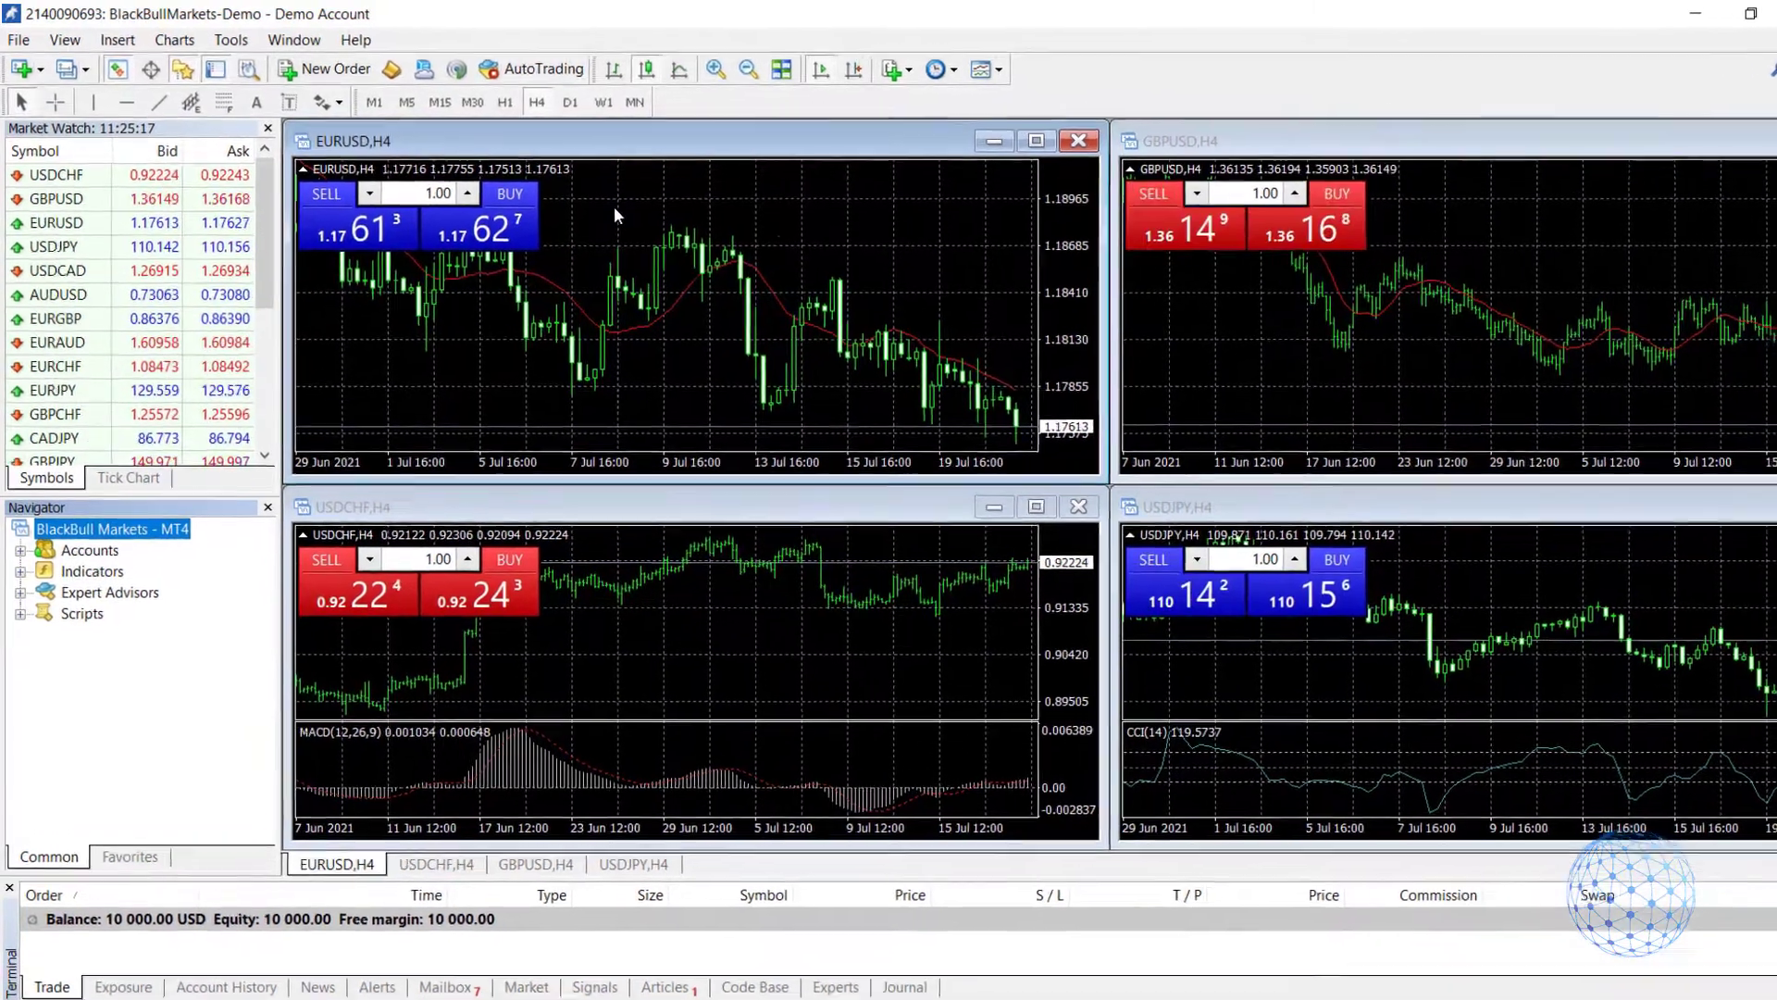
{"action": "right_click", "coordinate": [611, 208]}
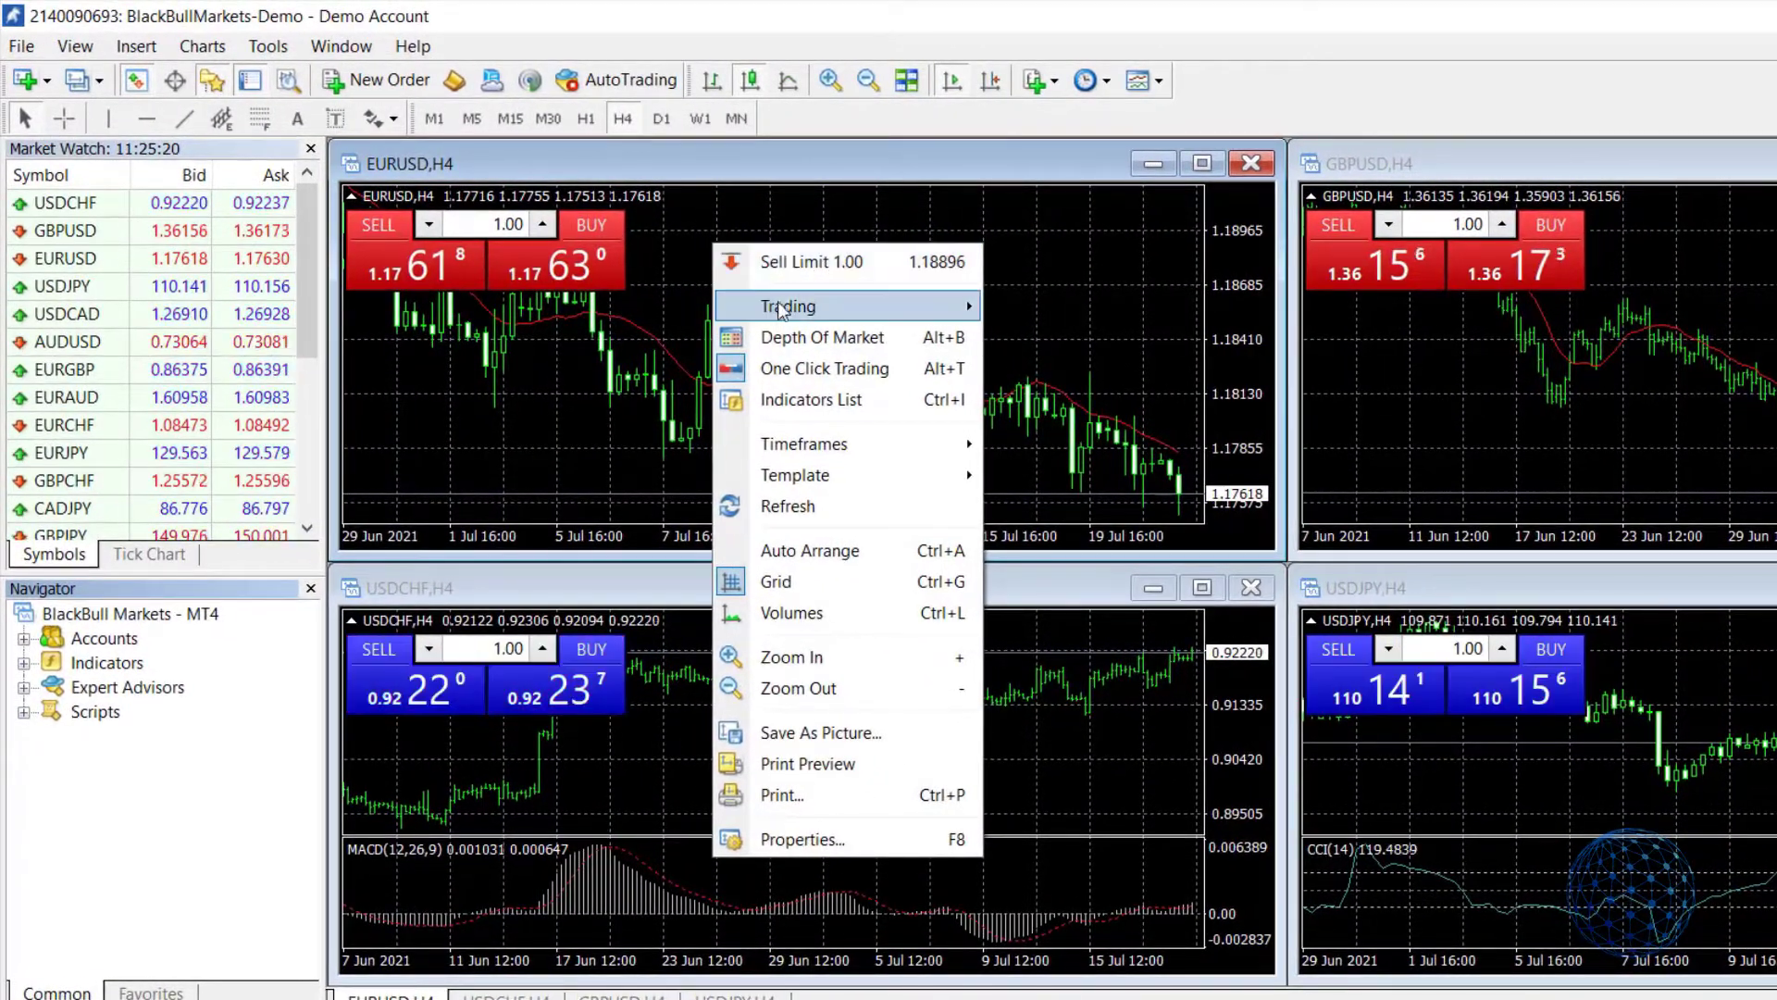
{"action": "left_click", "coordinate": [785, 369]}
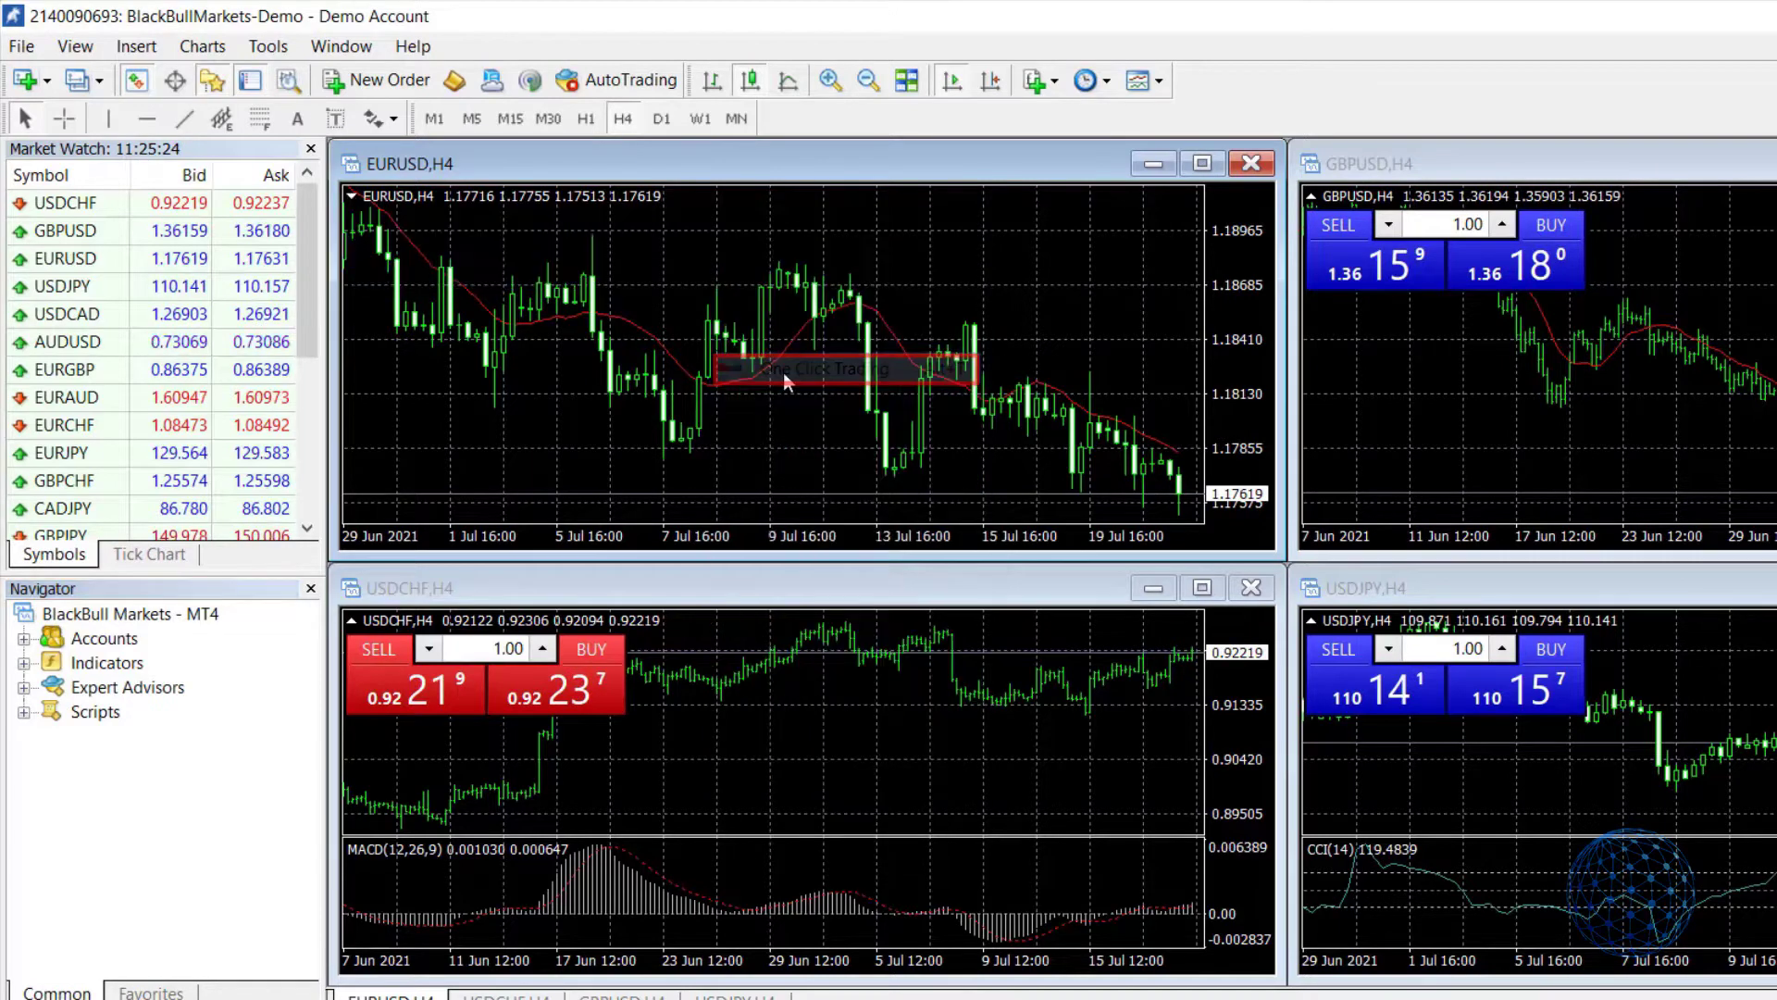
{"action": "right_click", "coordinate": [653, 291]}
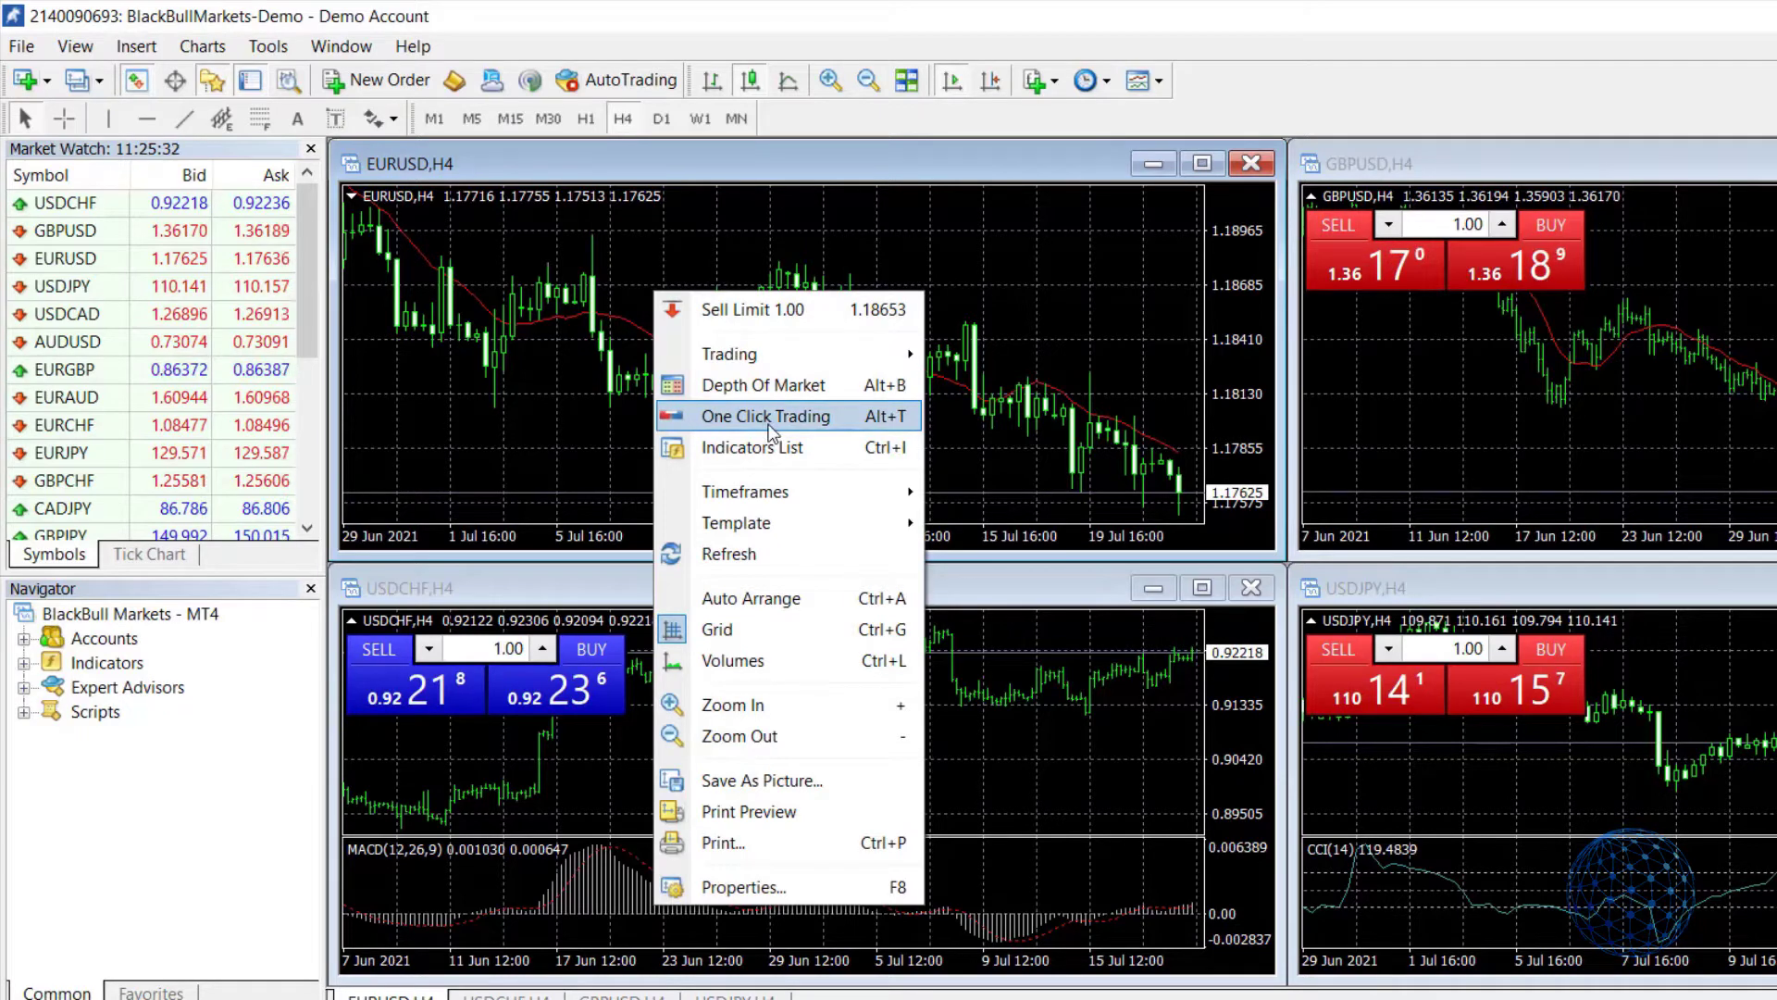
{"action": "left_click", "coordinate": [769, 417]}
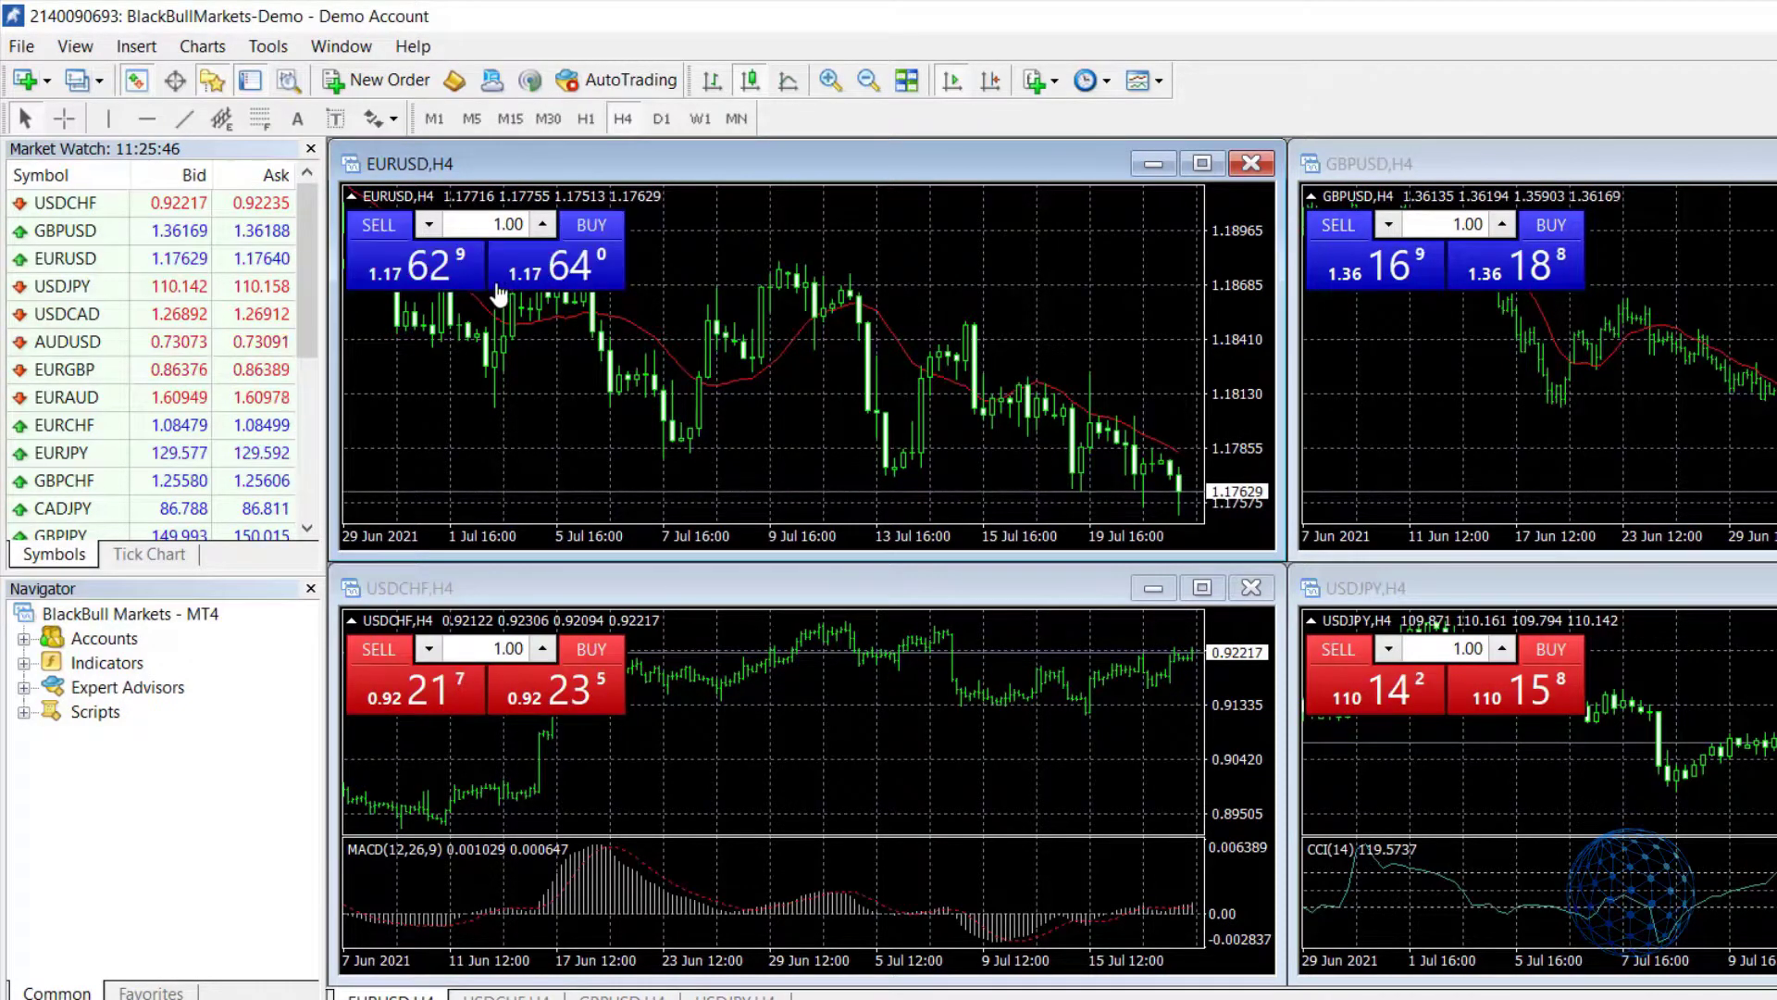
Add a Spread column to Market Watch, then select the EURUSD one-click lot value
{"action": "left_click", "coordinate": [98, 264]}
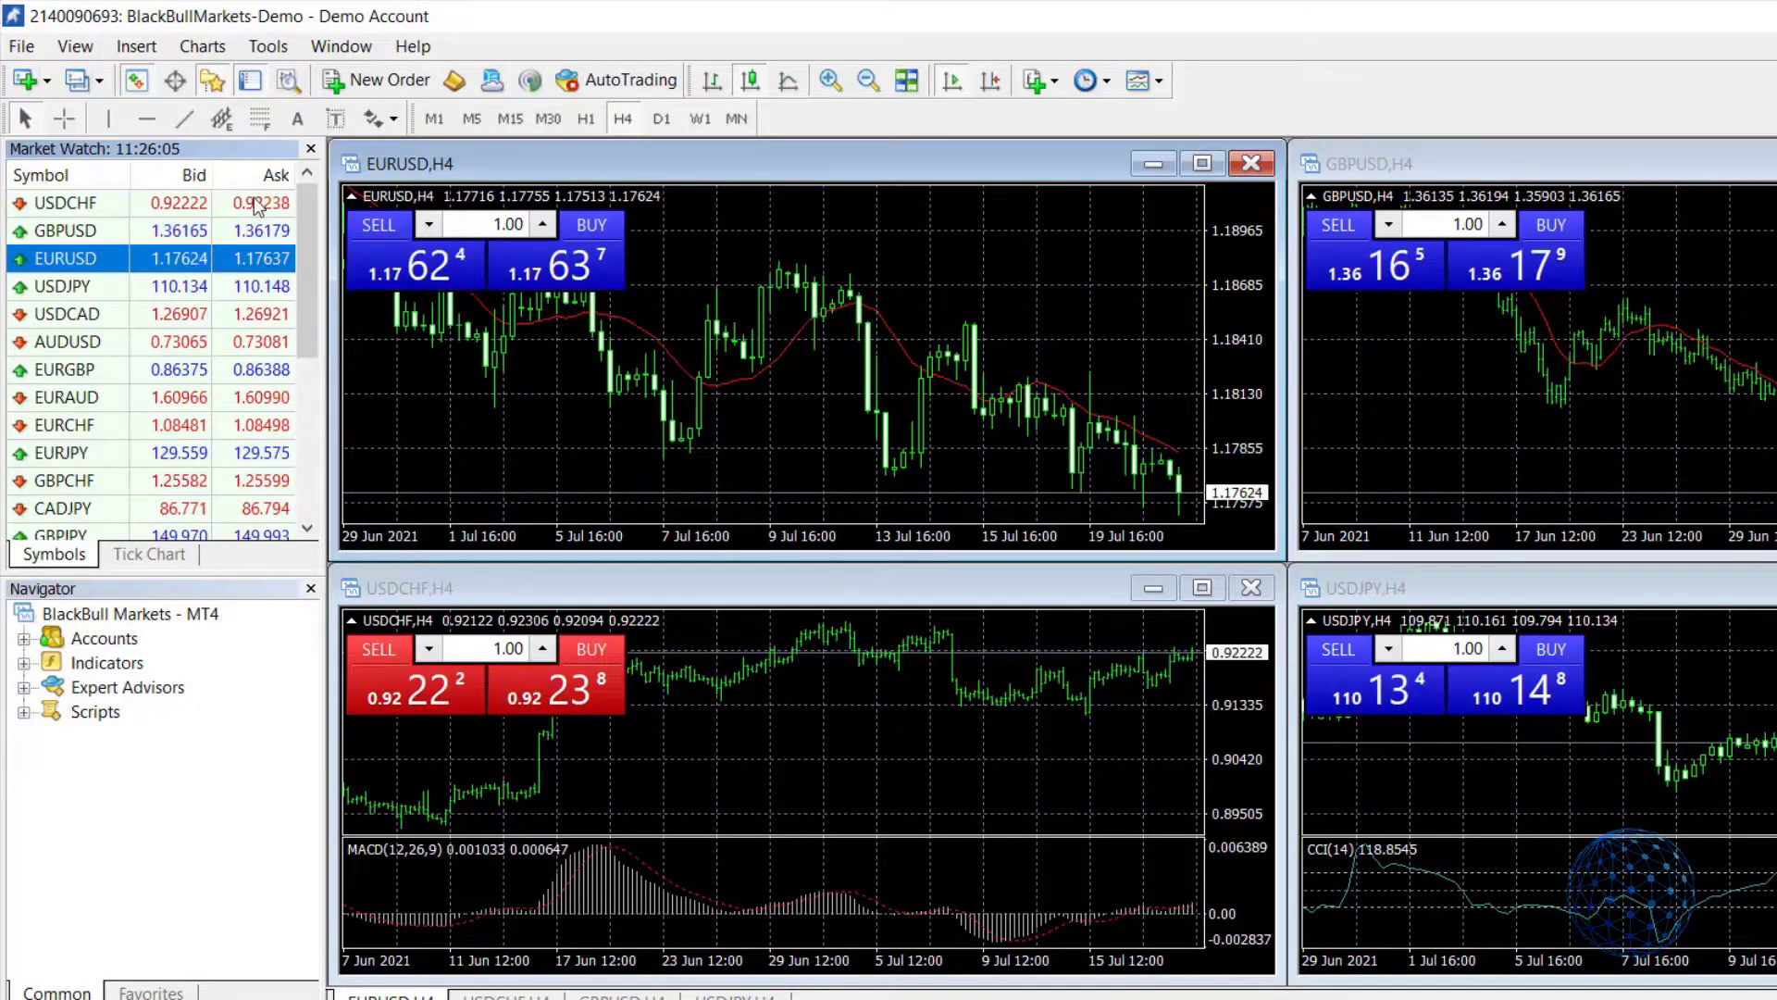
{"action": "right_click", "coordinate": [191, 255]}
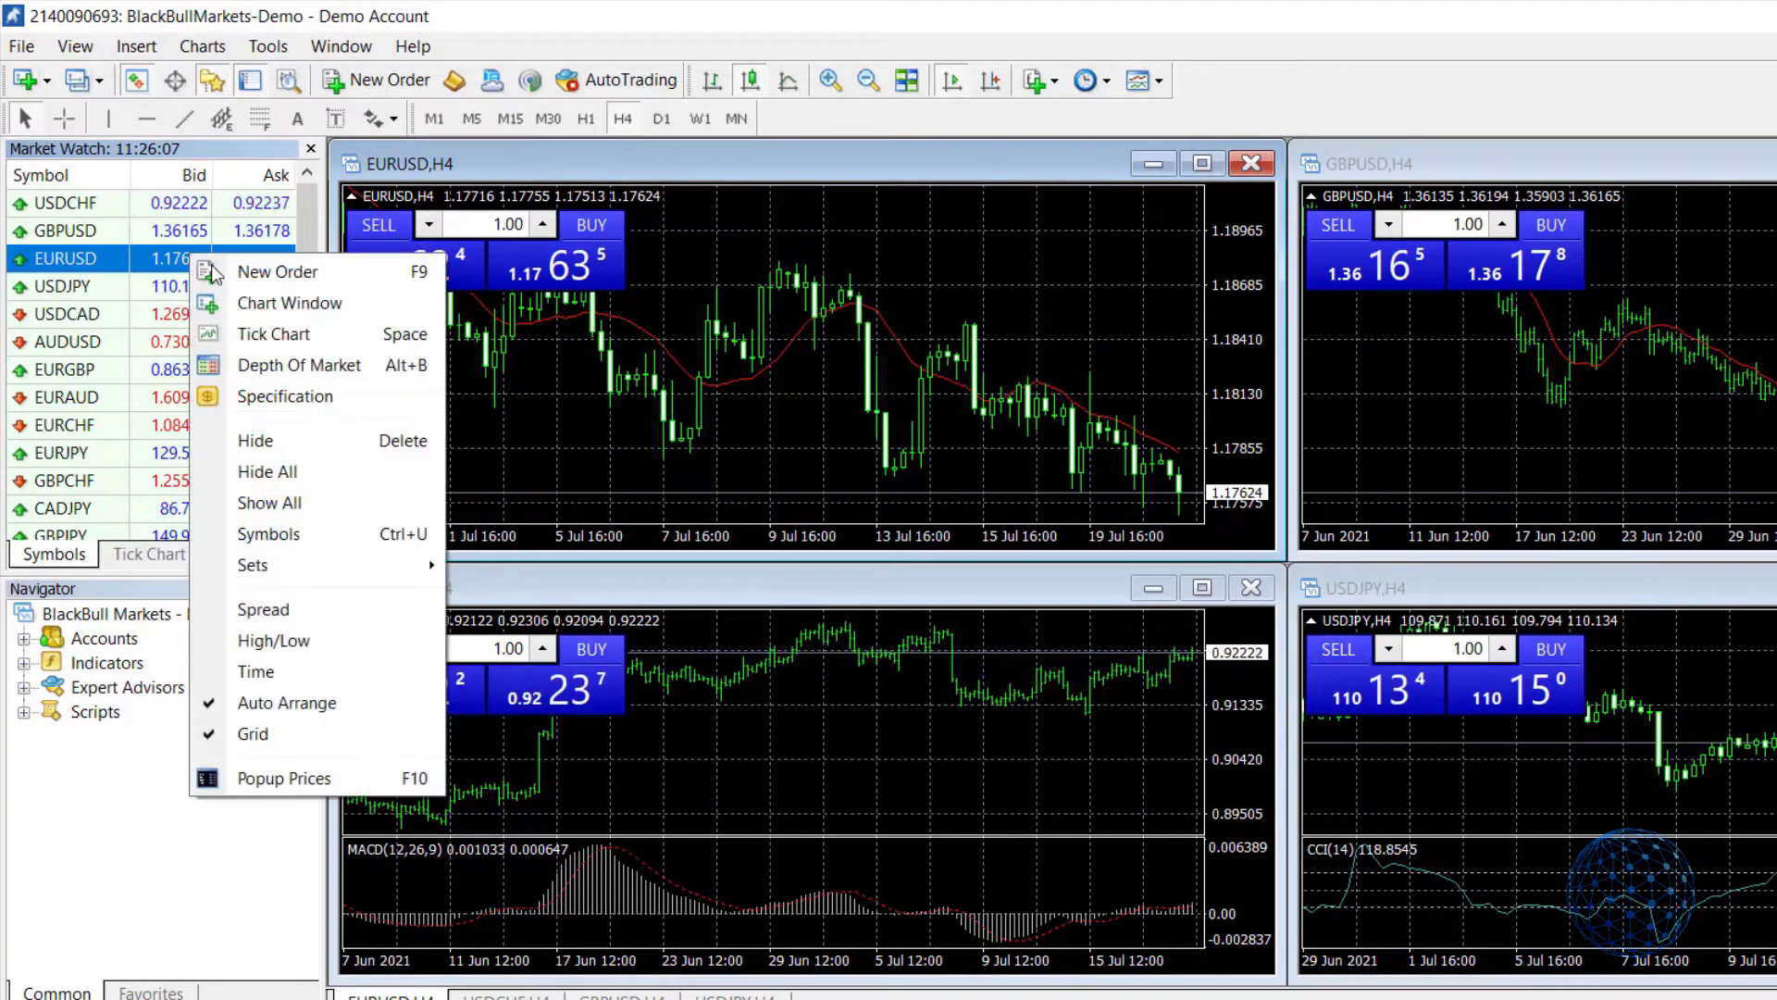
{"action": "left_click", "coordinate": [261, 608]}
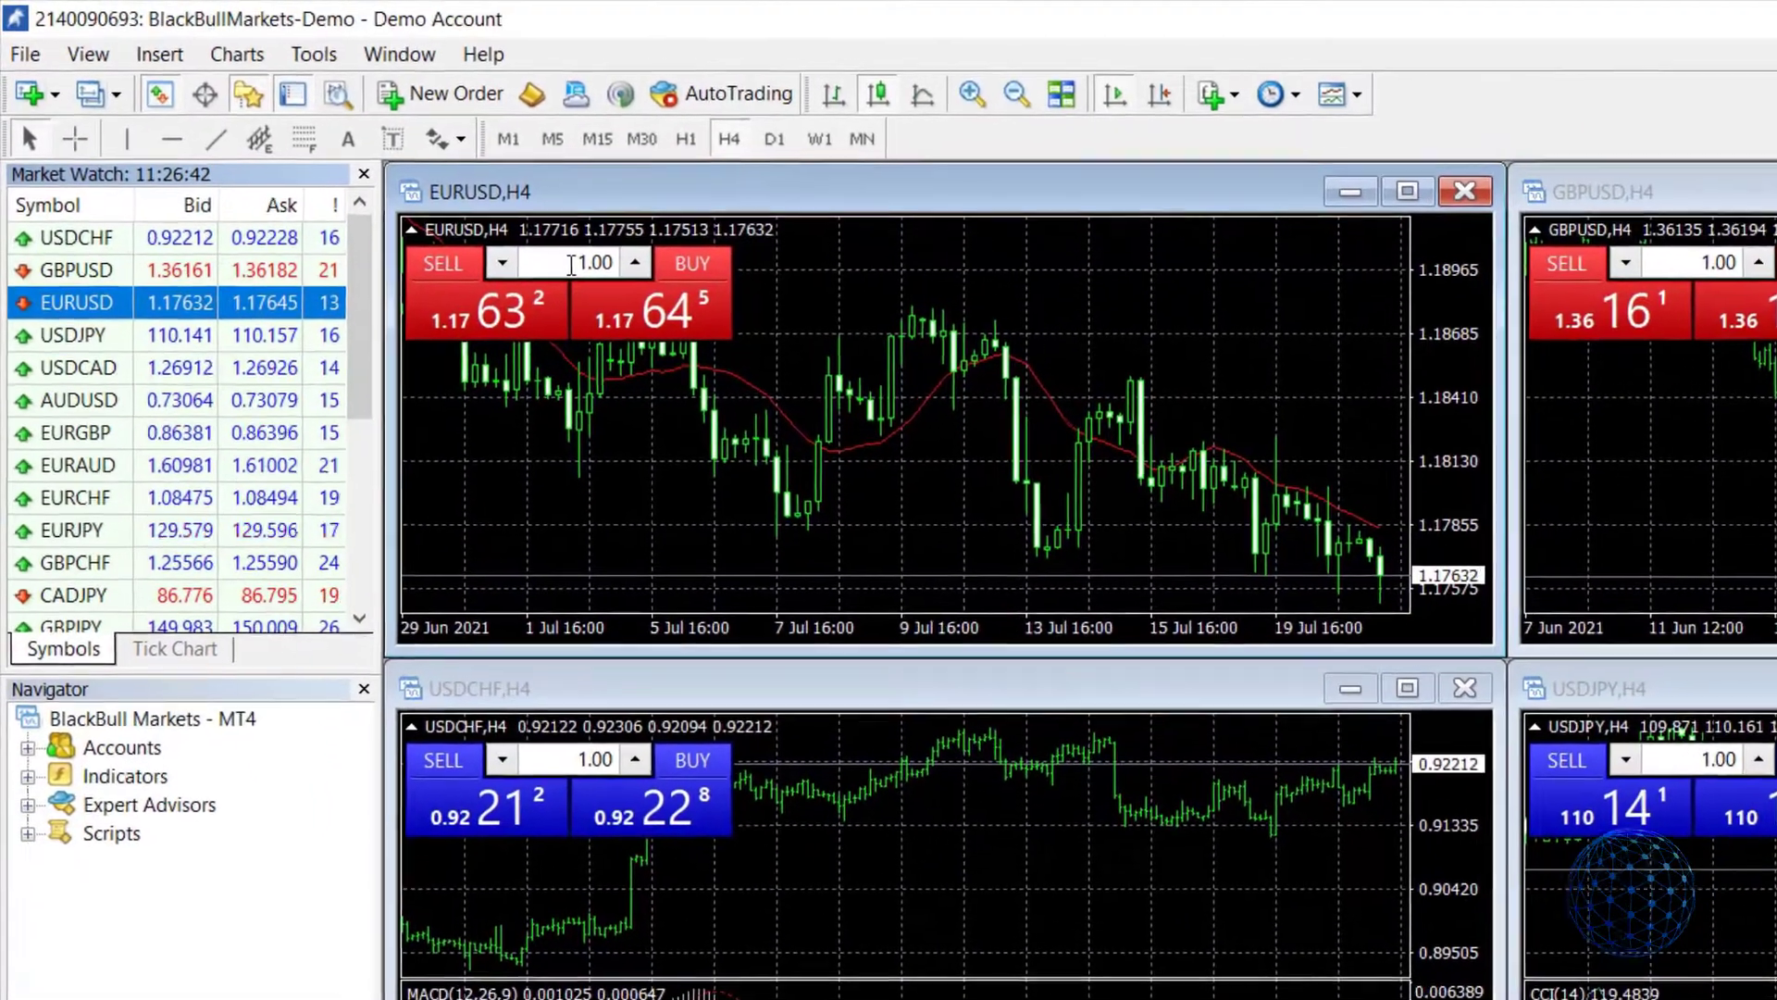
{"action": "double_click", "coordinate": [498, 229]}
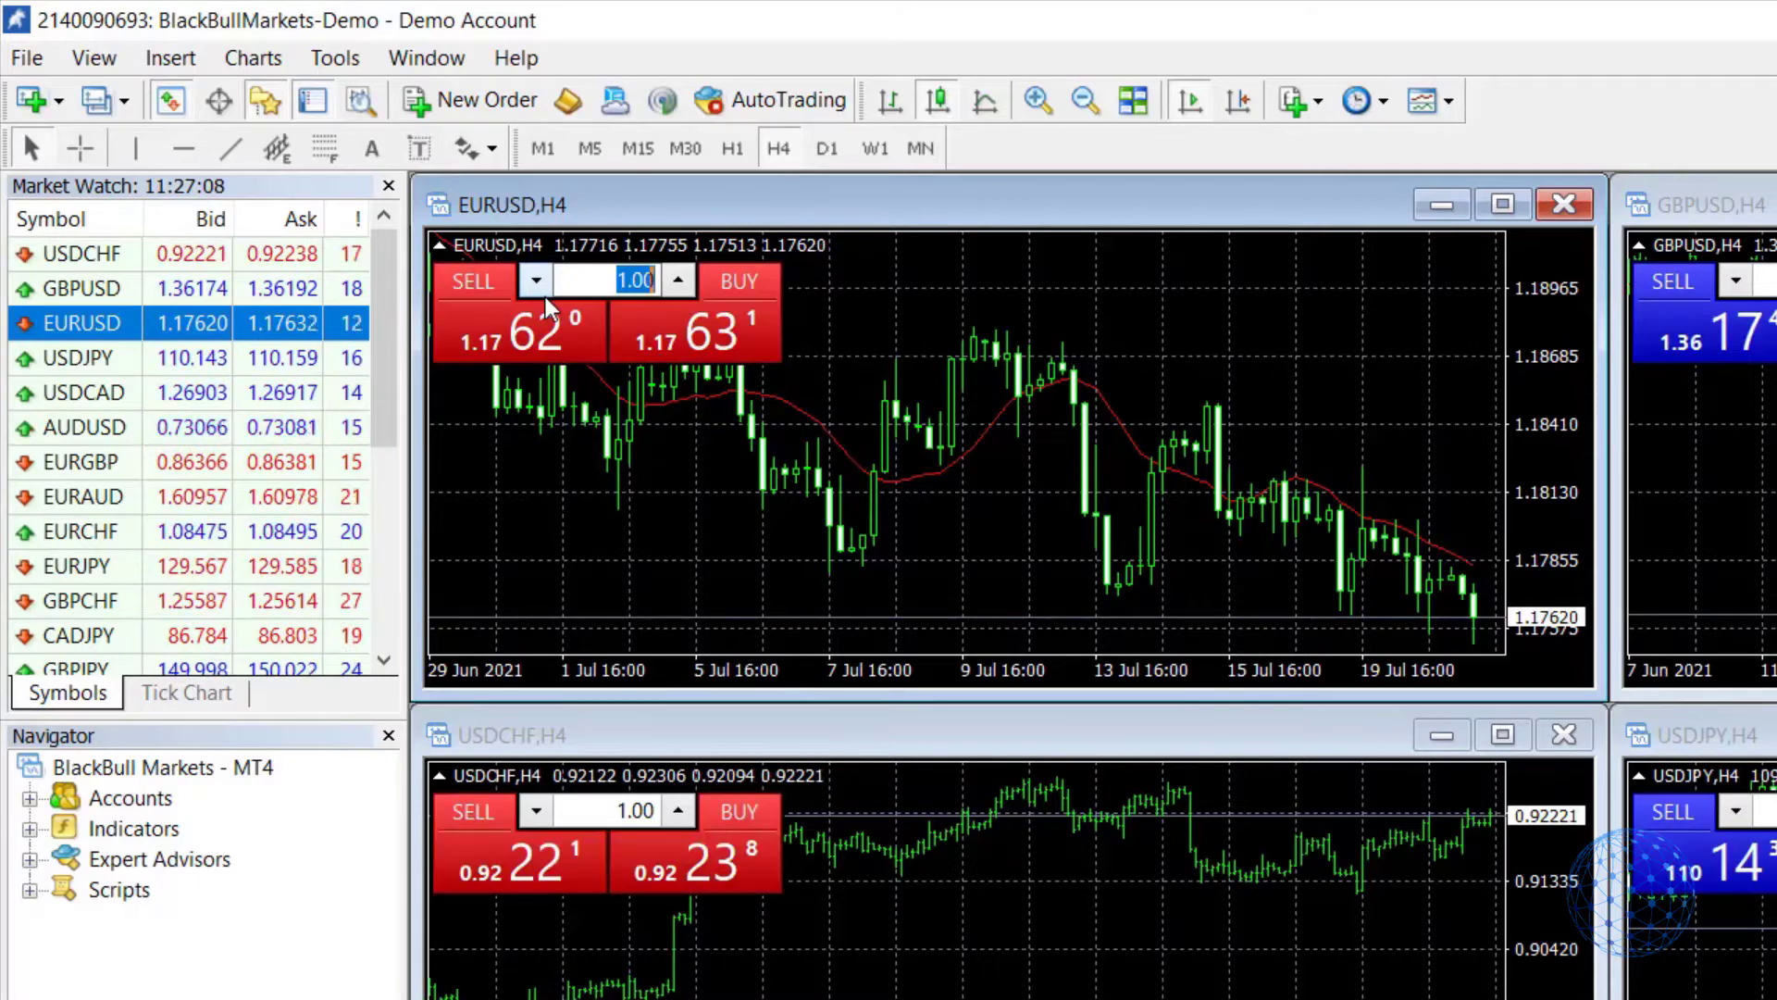
Edit the EURUSD one-click lot field from 0.05 to read 0.10
{"action": "type", "text": "0"}
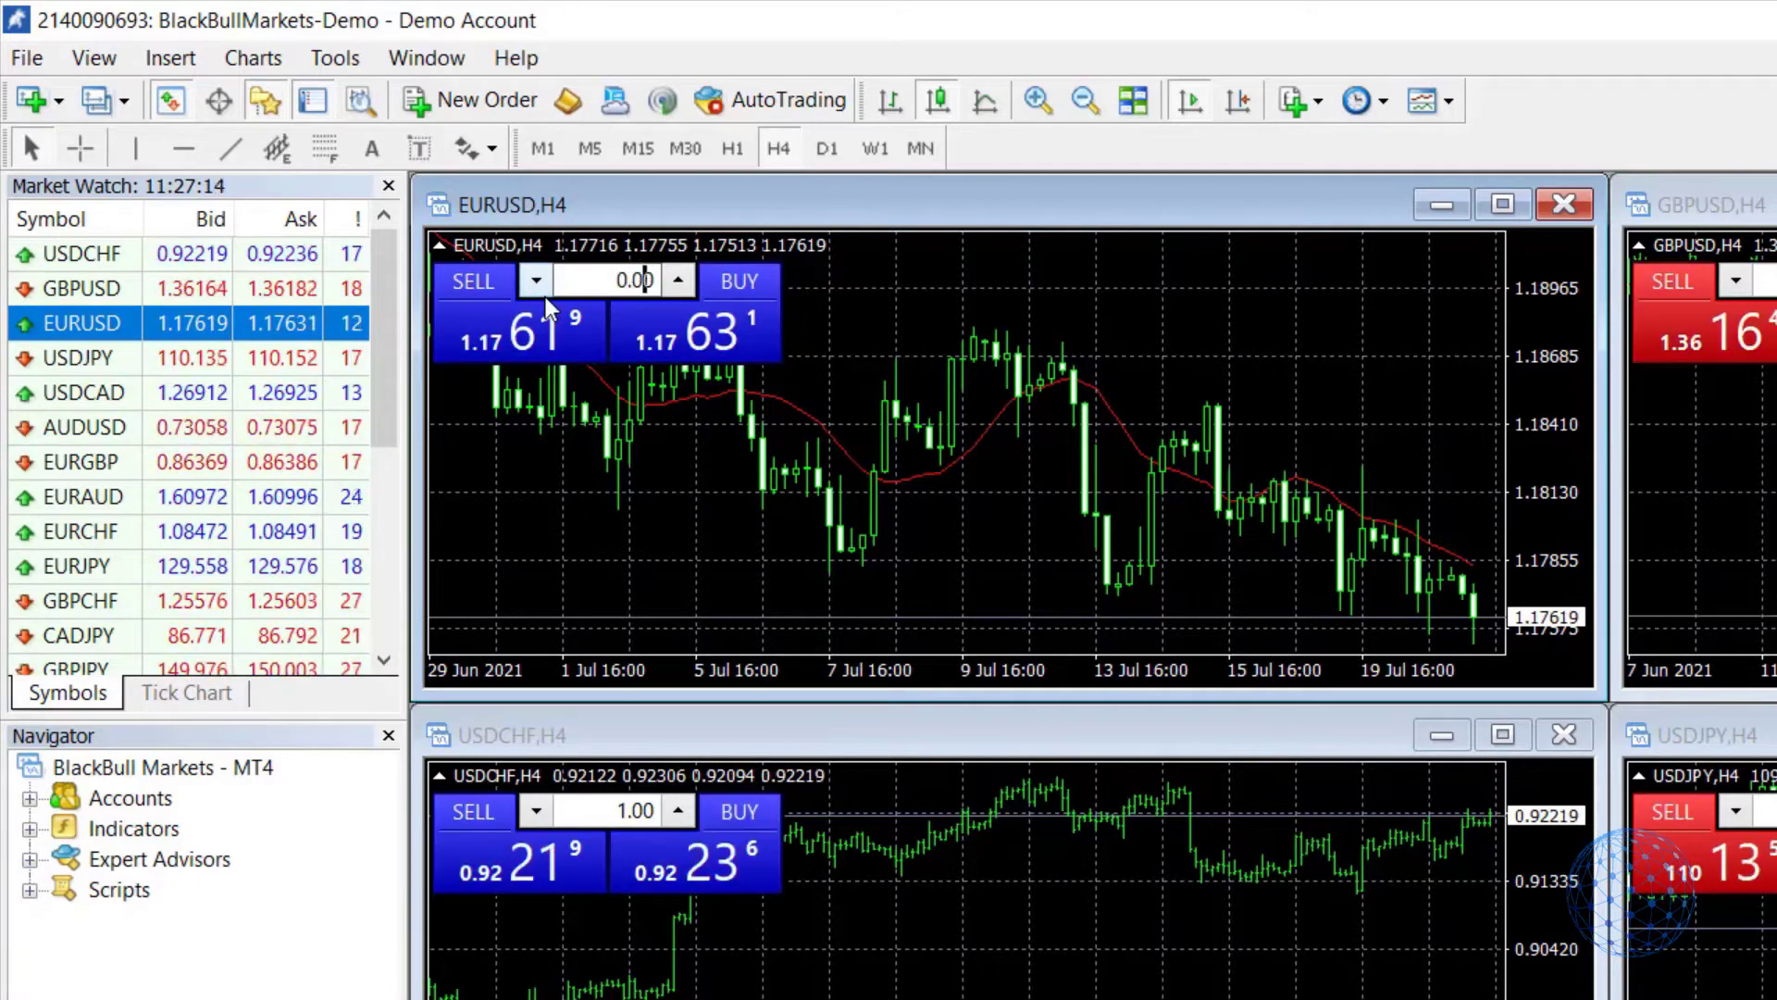
{"action": "type", "text": ".05"}
{"action": "key", "text": "BackSpace"}
{"action": "type", "text": "1"}
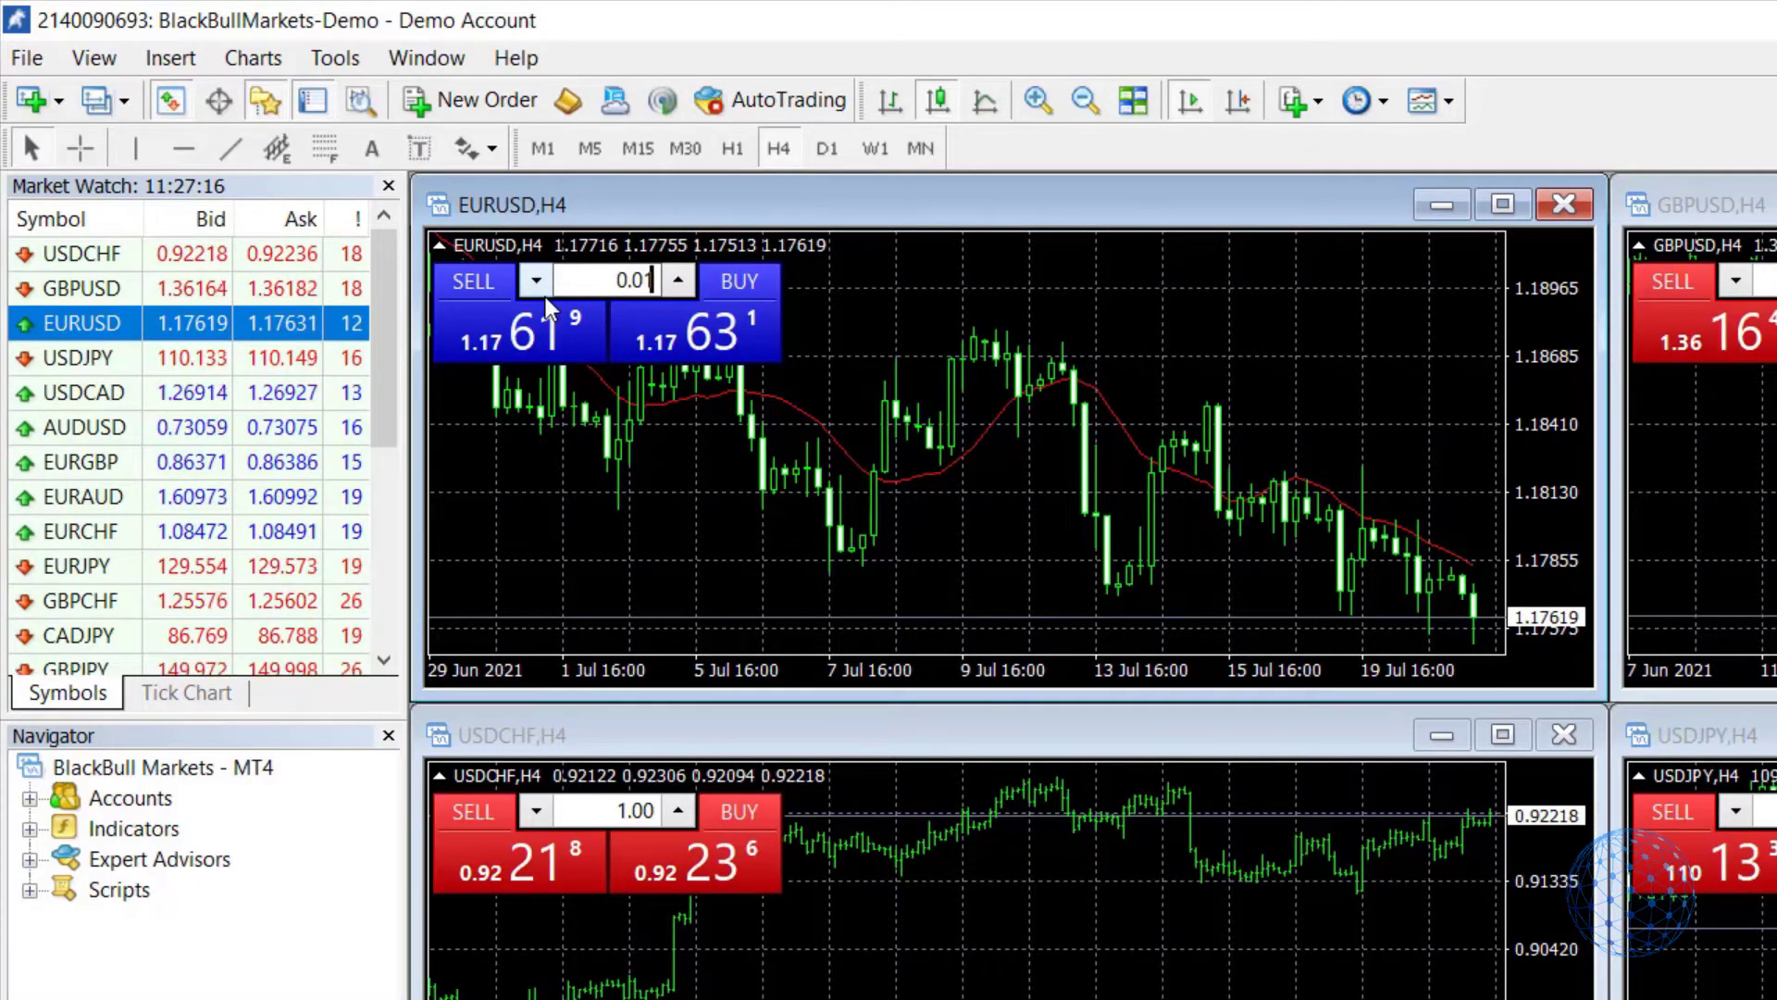
{"action": "key", "text": "BackSpace"}
{"action": "type", "text": "0"}
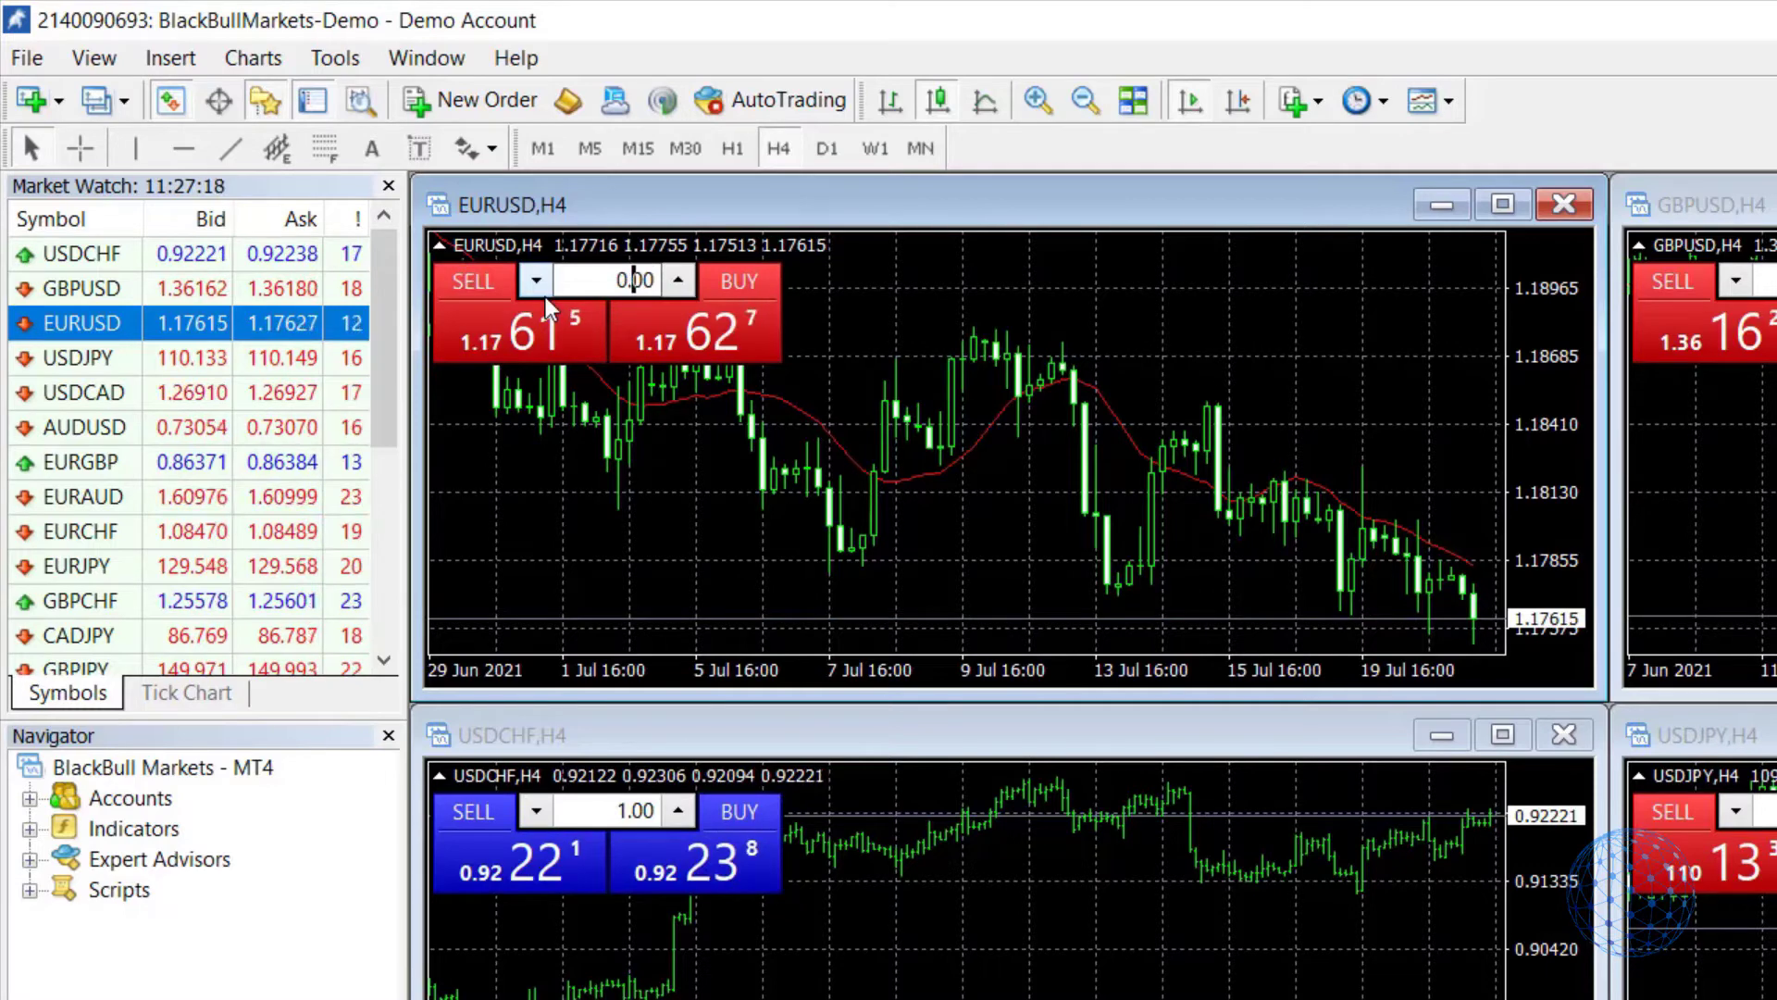
{"action": "key", "text": "Left"}
{"action": "key", "text": "BackSpace"}
{"action": "type", "text": "1"}
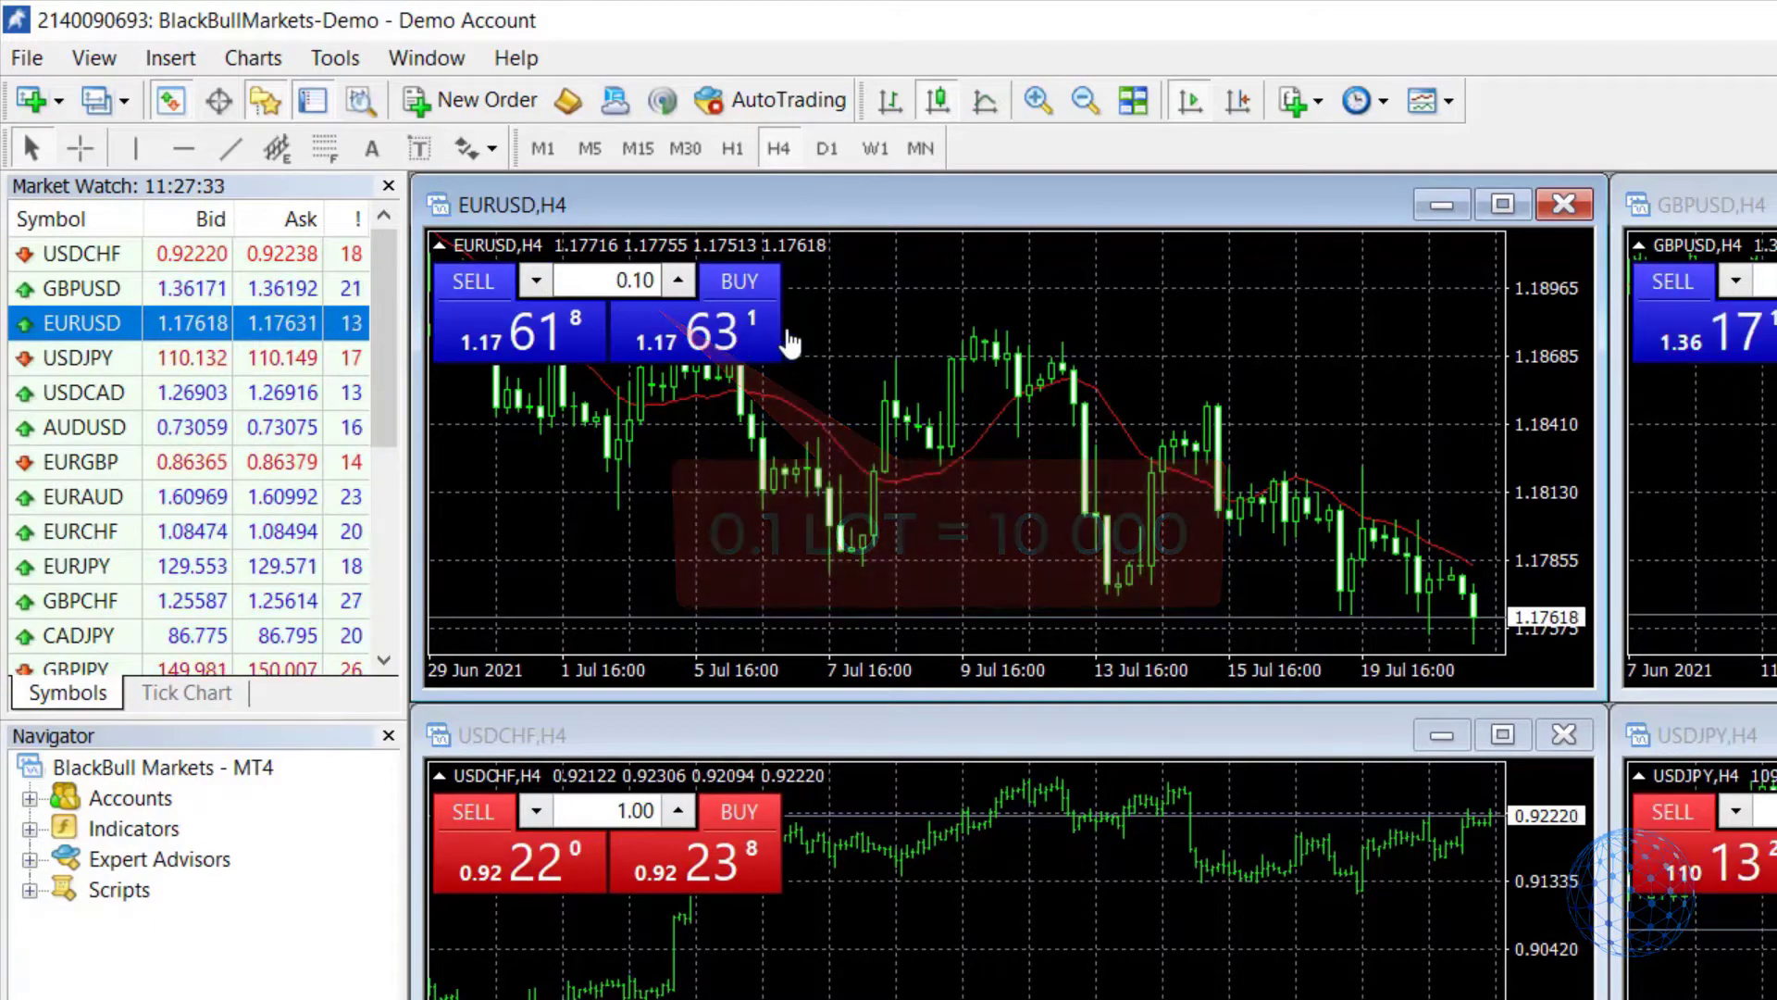
{"action": "left_click", "coordinate": [645, 281]}
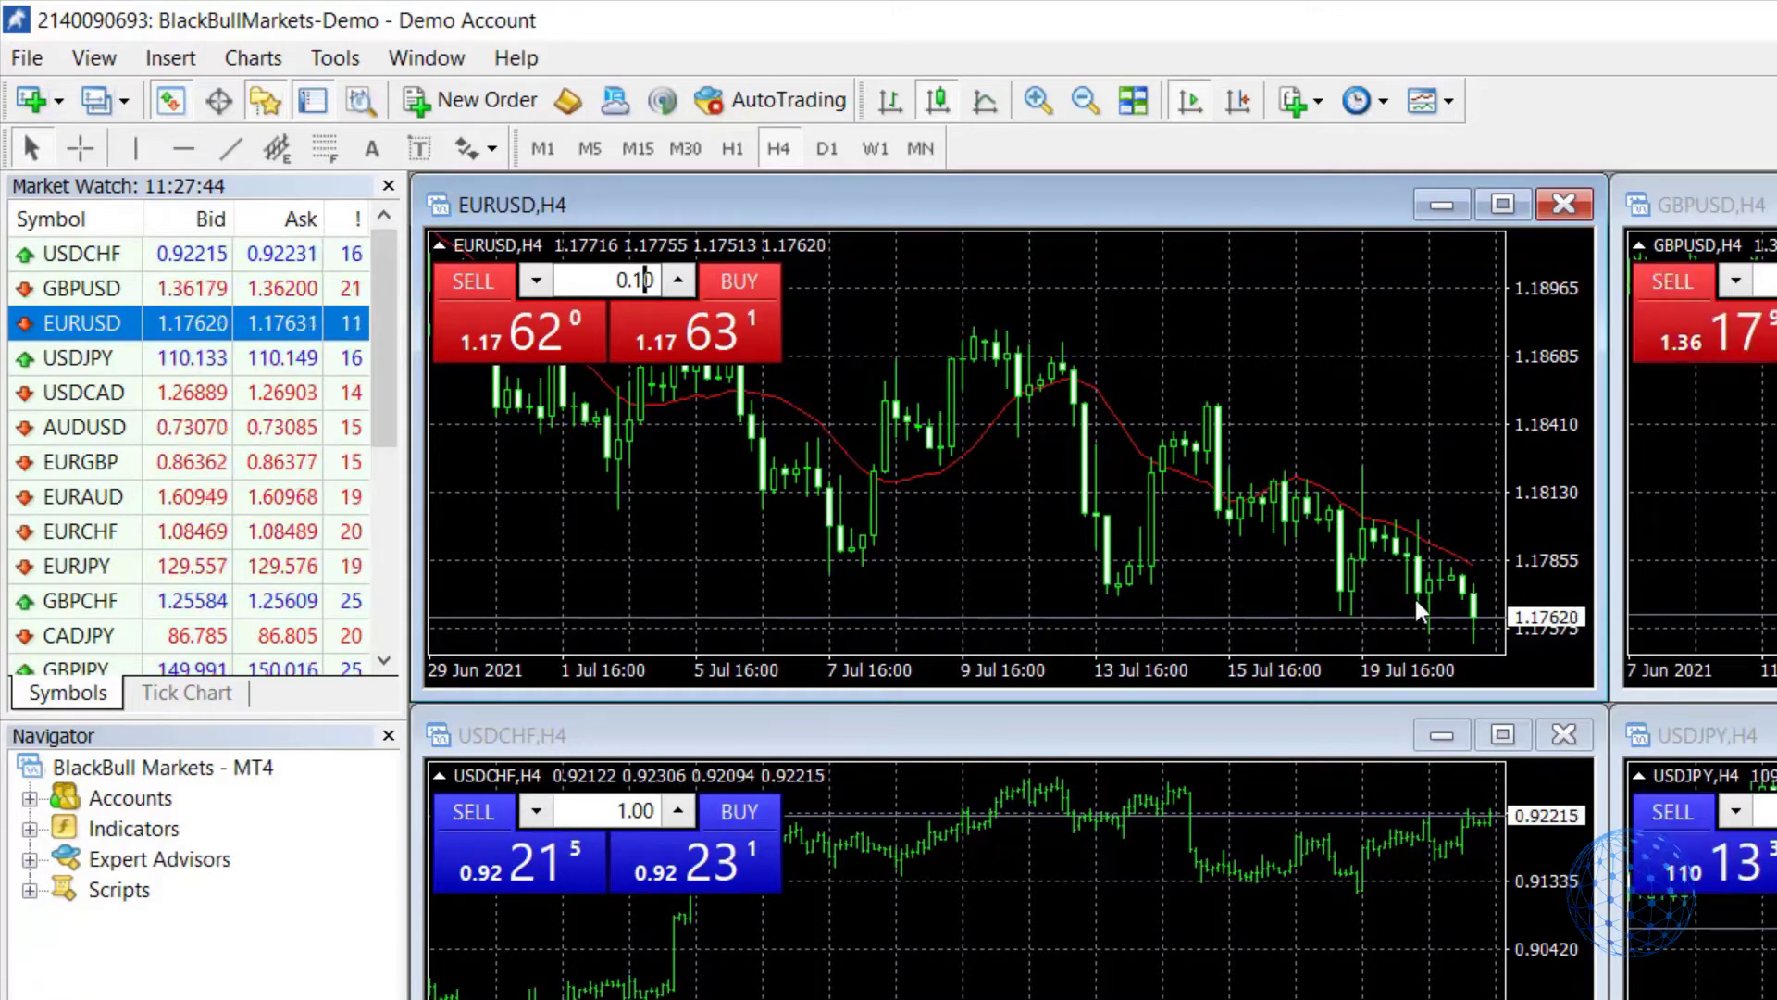
Accept the one-click trading terms and sell 0.10 lots EURUSD, selecting order 34402266
{"action": "left_click", "coordinate": [498, 352]}
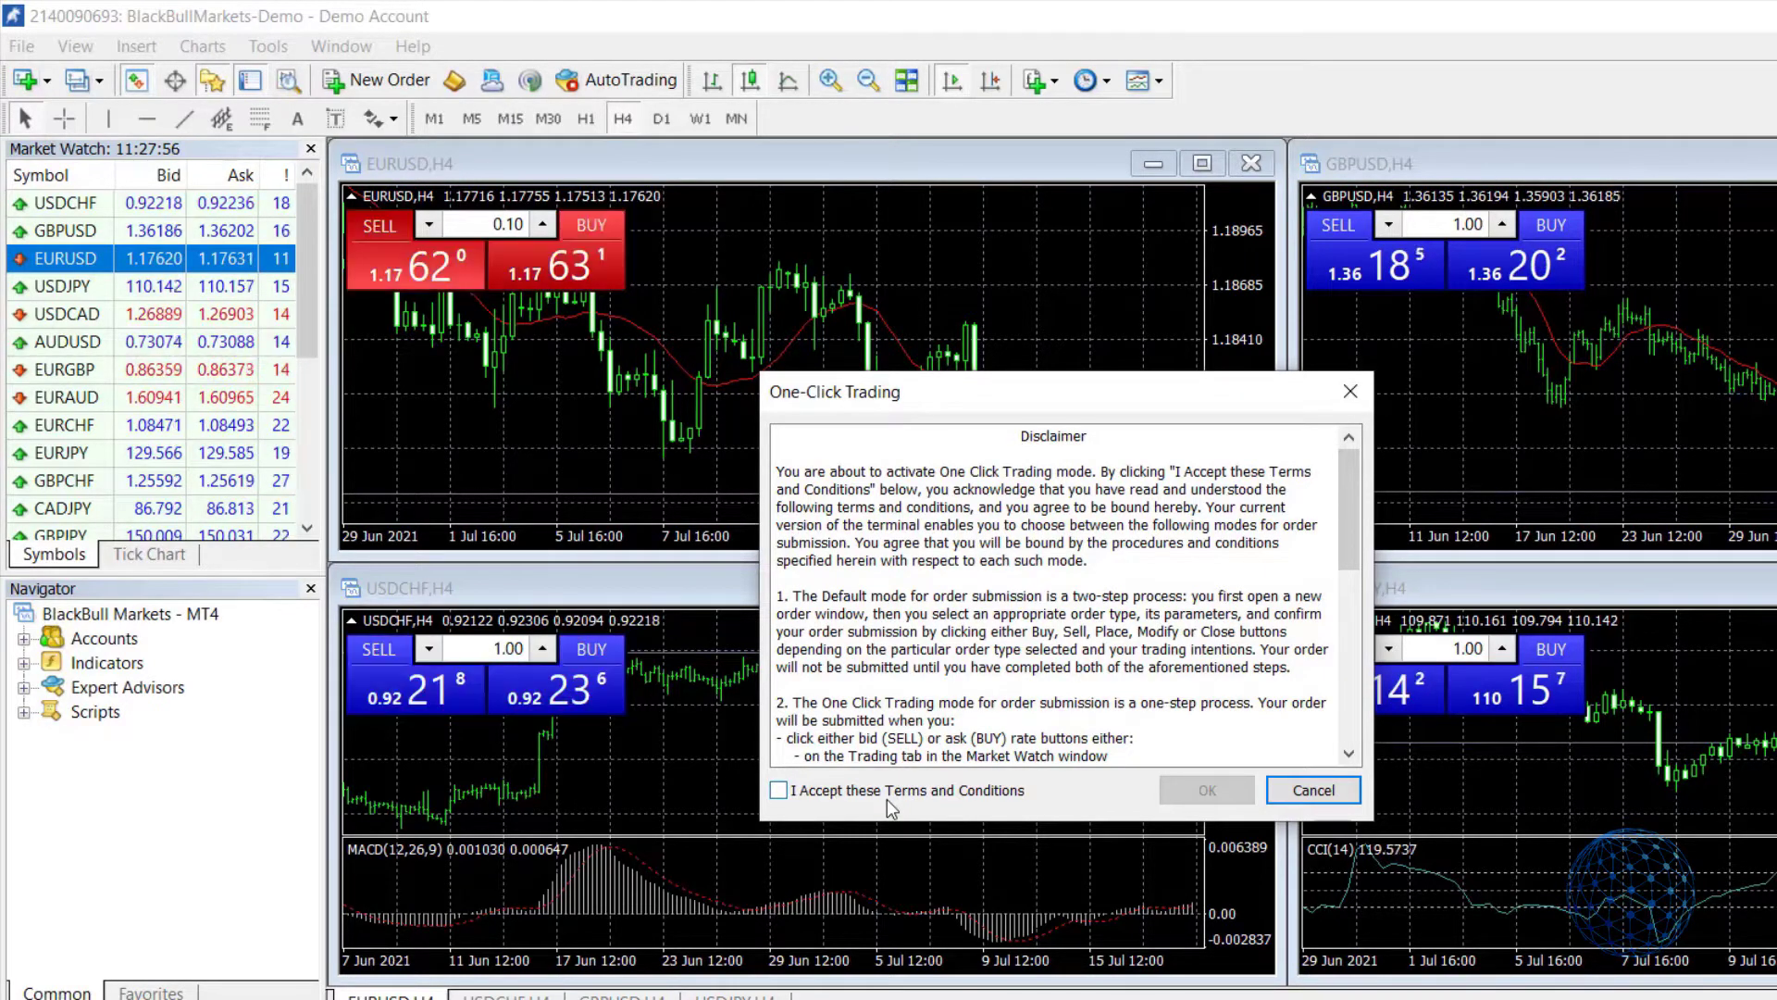
{"action": "left_click", "coordinate": [818, 796]}
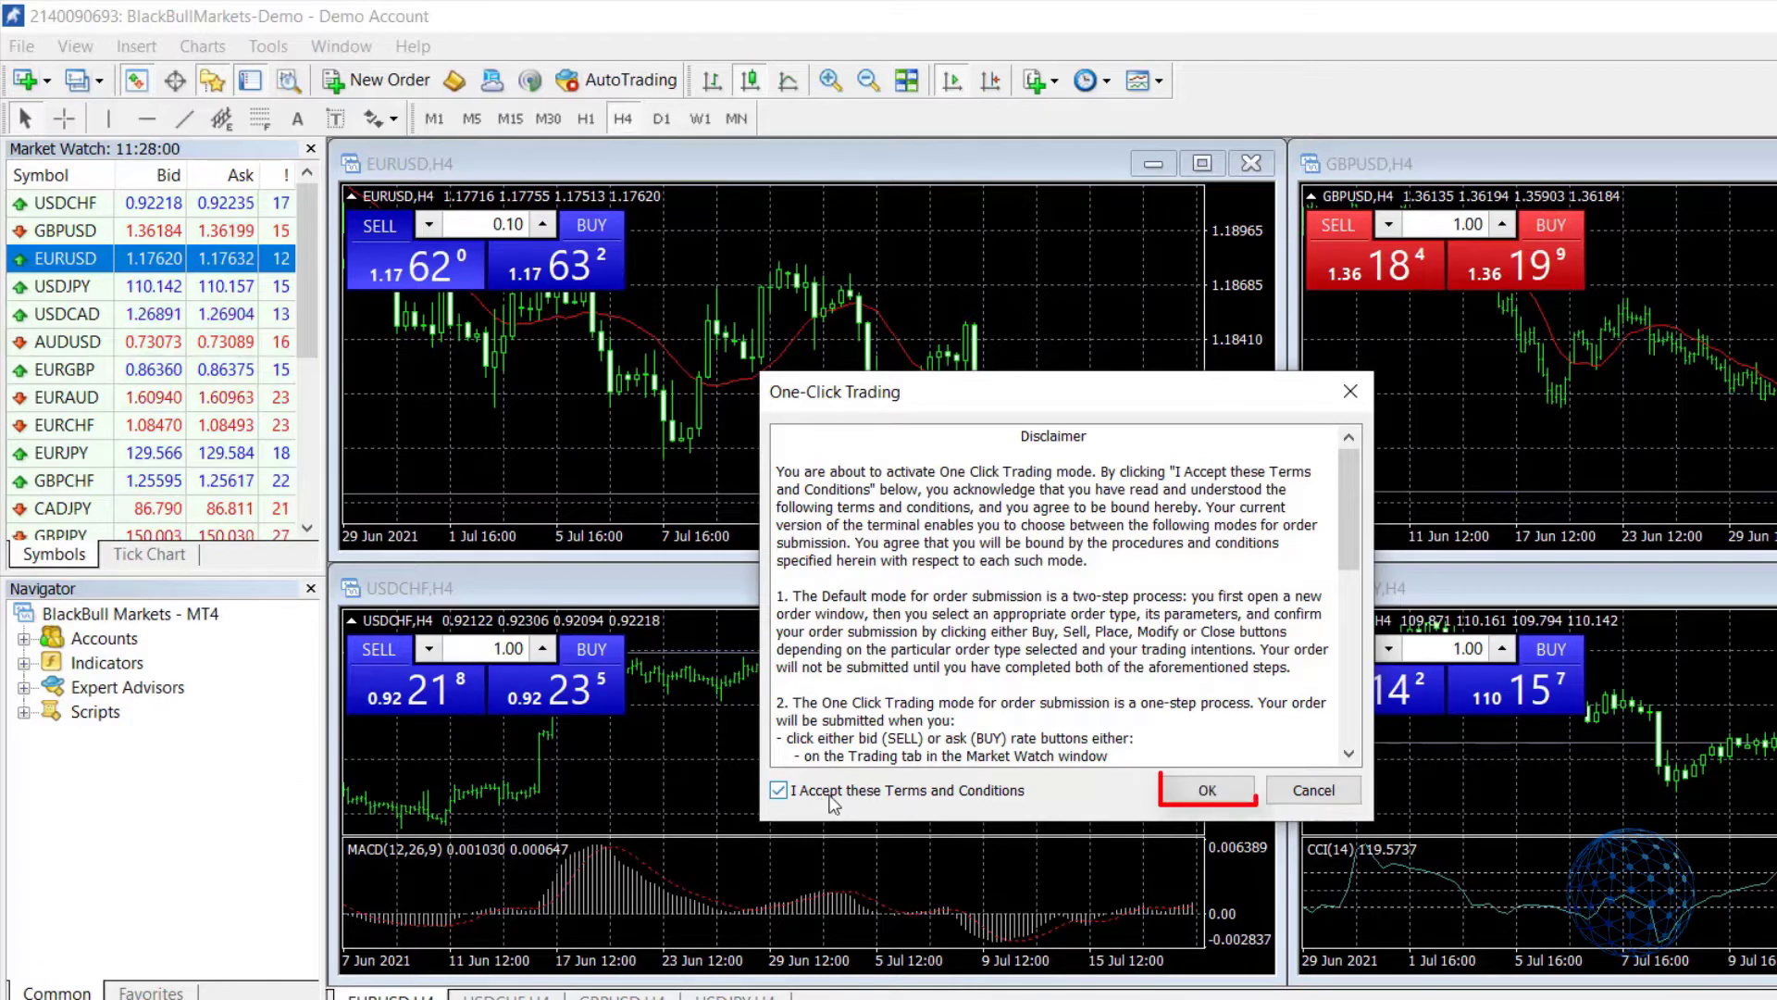
{"action": "left_click", "coordinate": [1187, 793]}
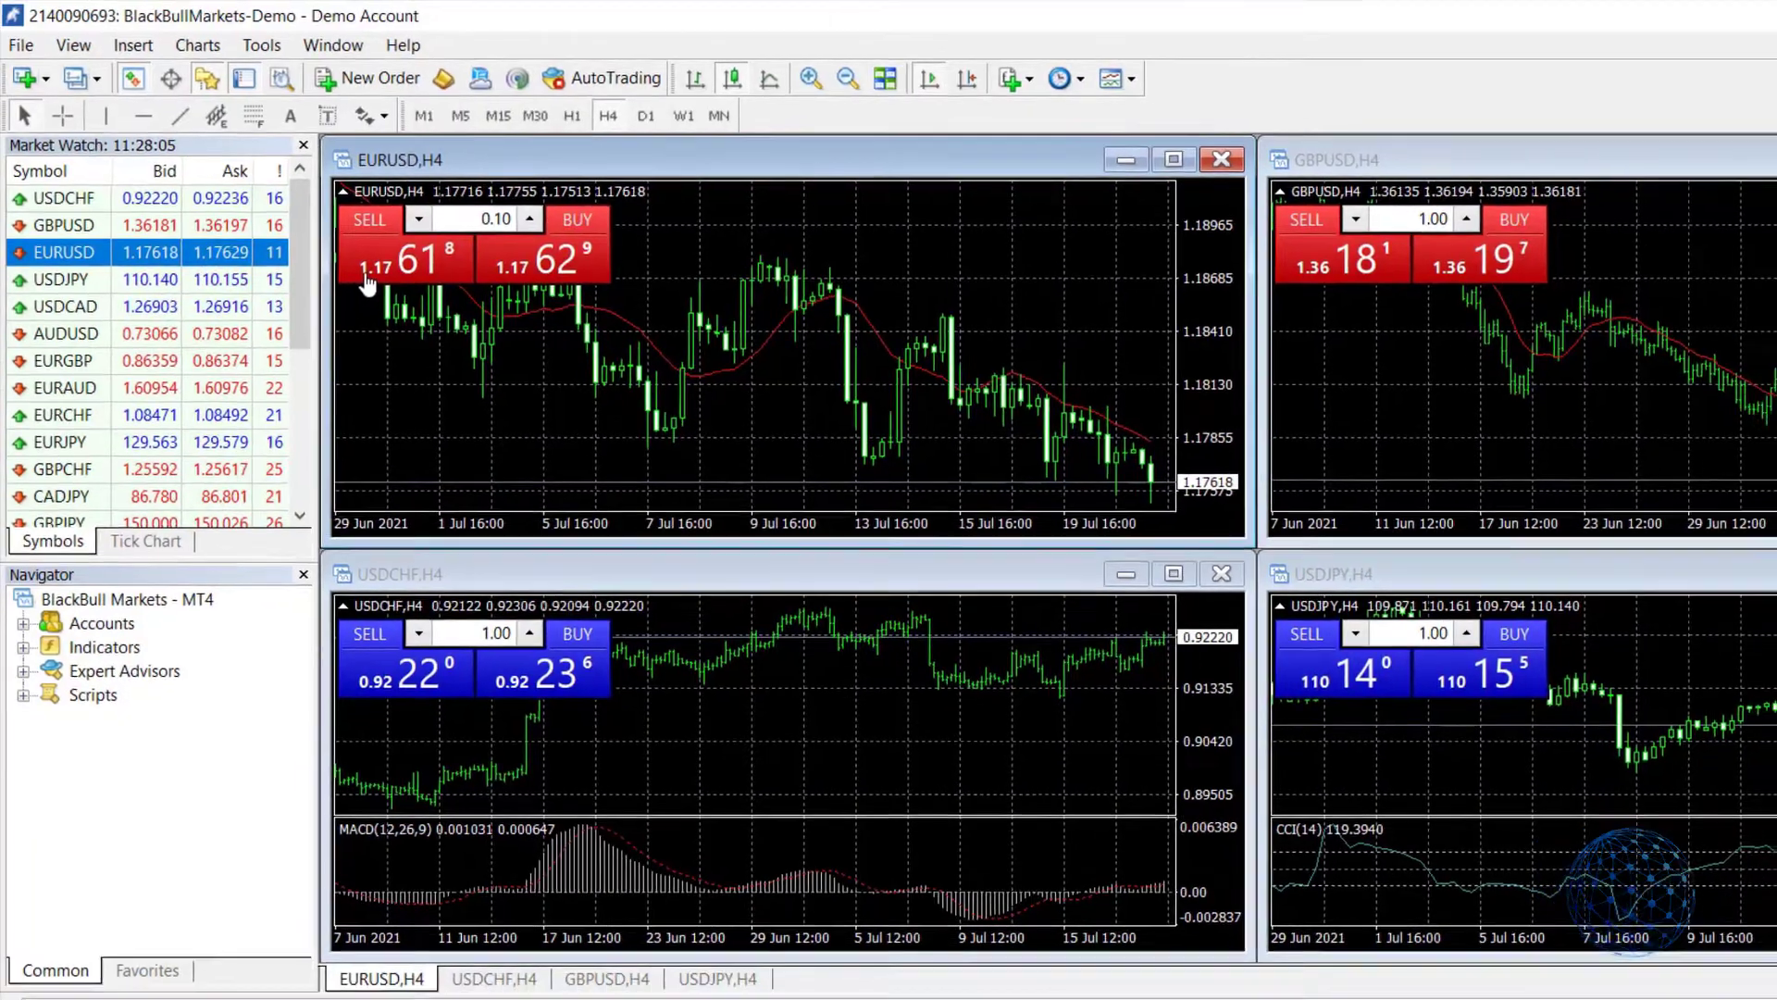
{"action": "left_click", "coordinate": [367, 278]}
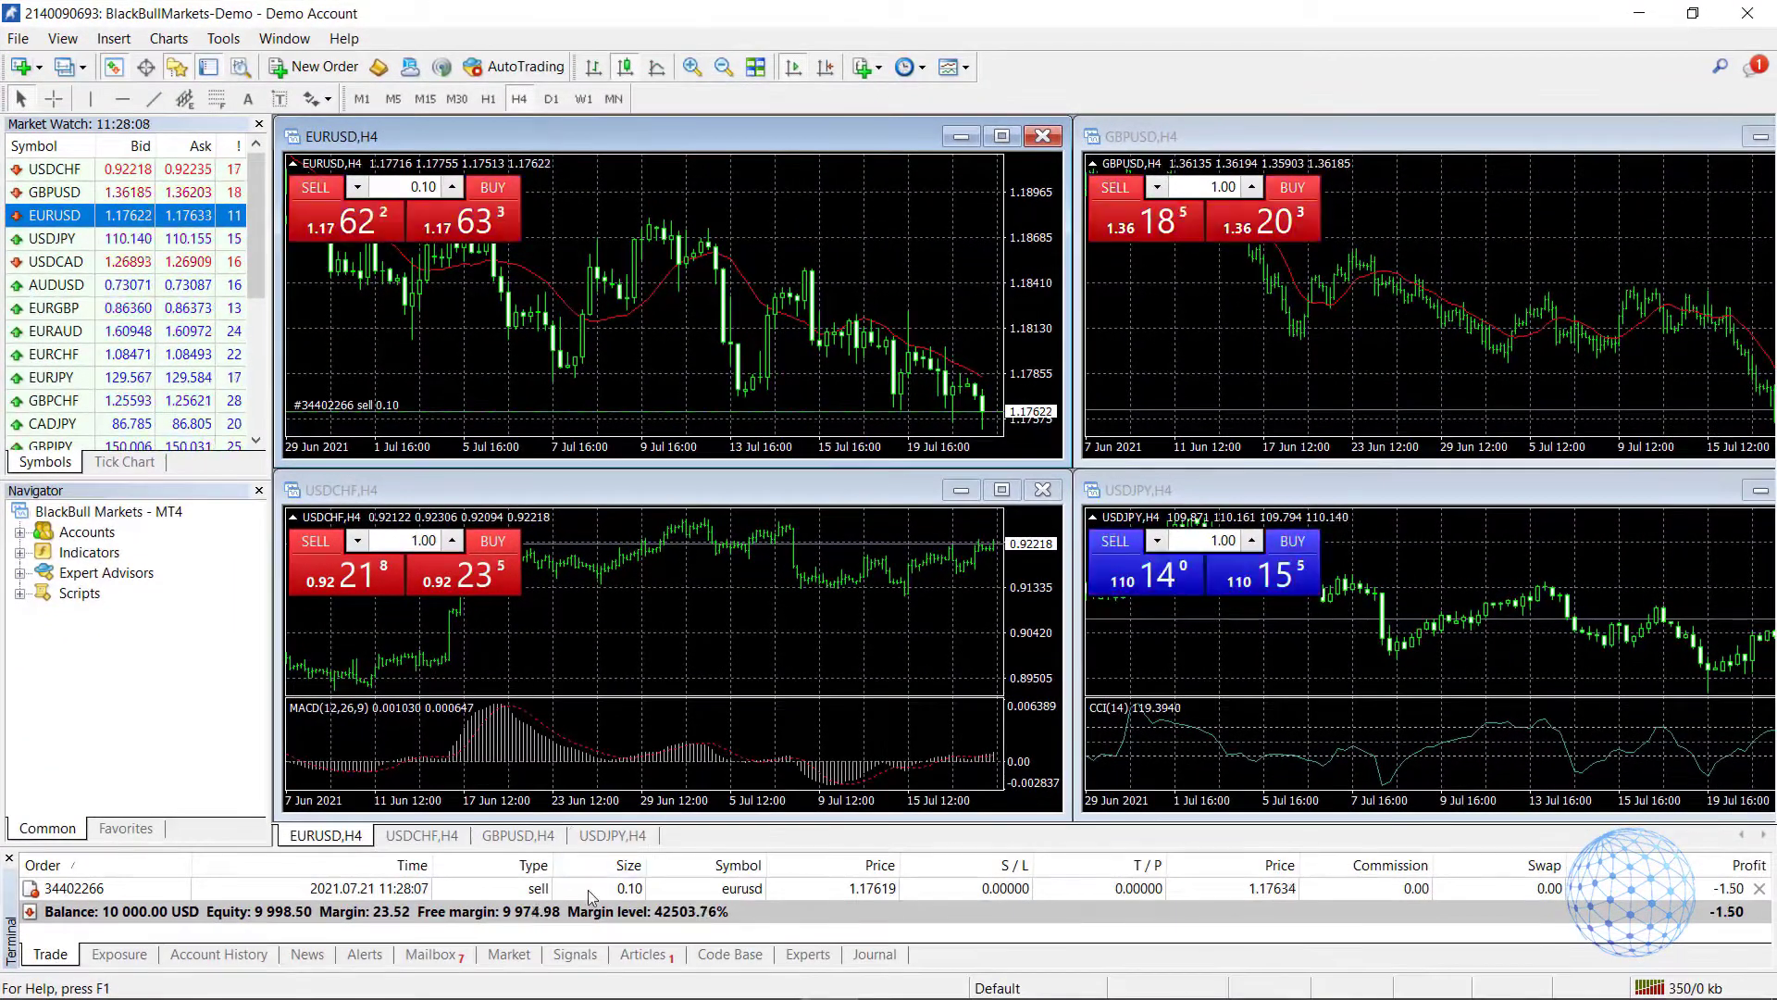
{"action": "left_click", "coordinate": [587, 891]}
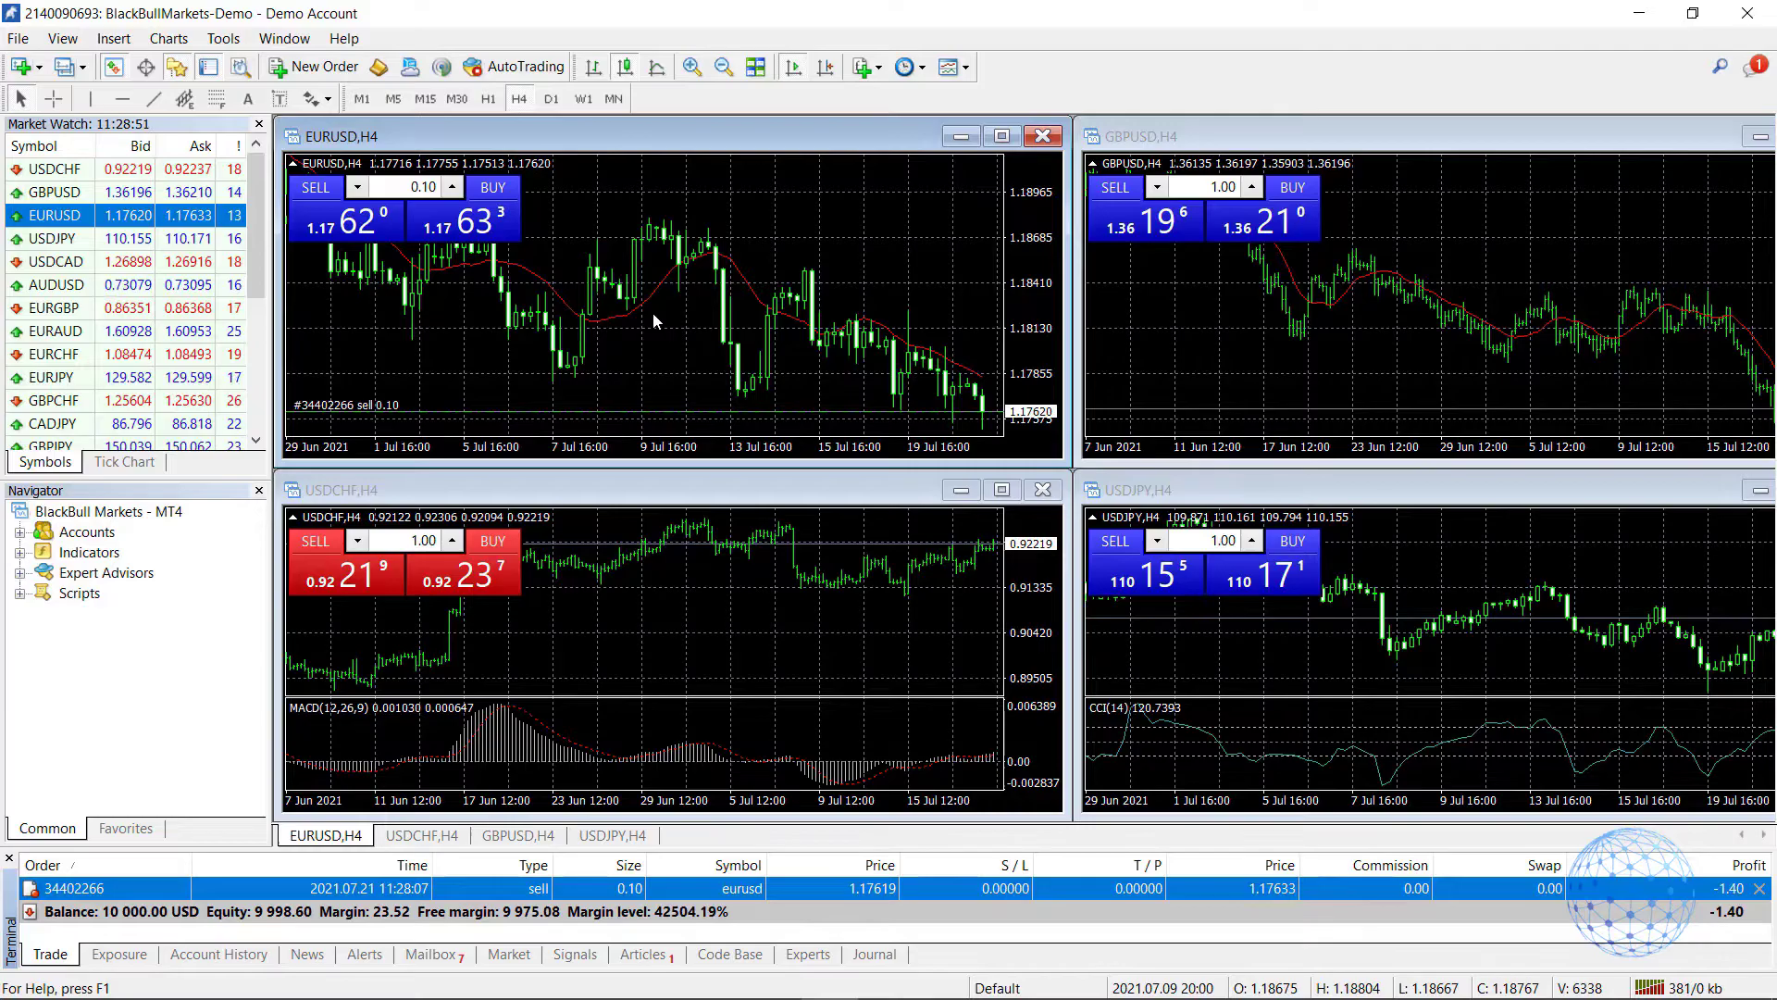
Start a new EURUSD order from the chart menu and expand its execution Type list
{"action": "right_click", "coordinate": [653, 313]}
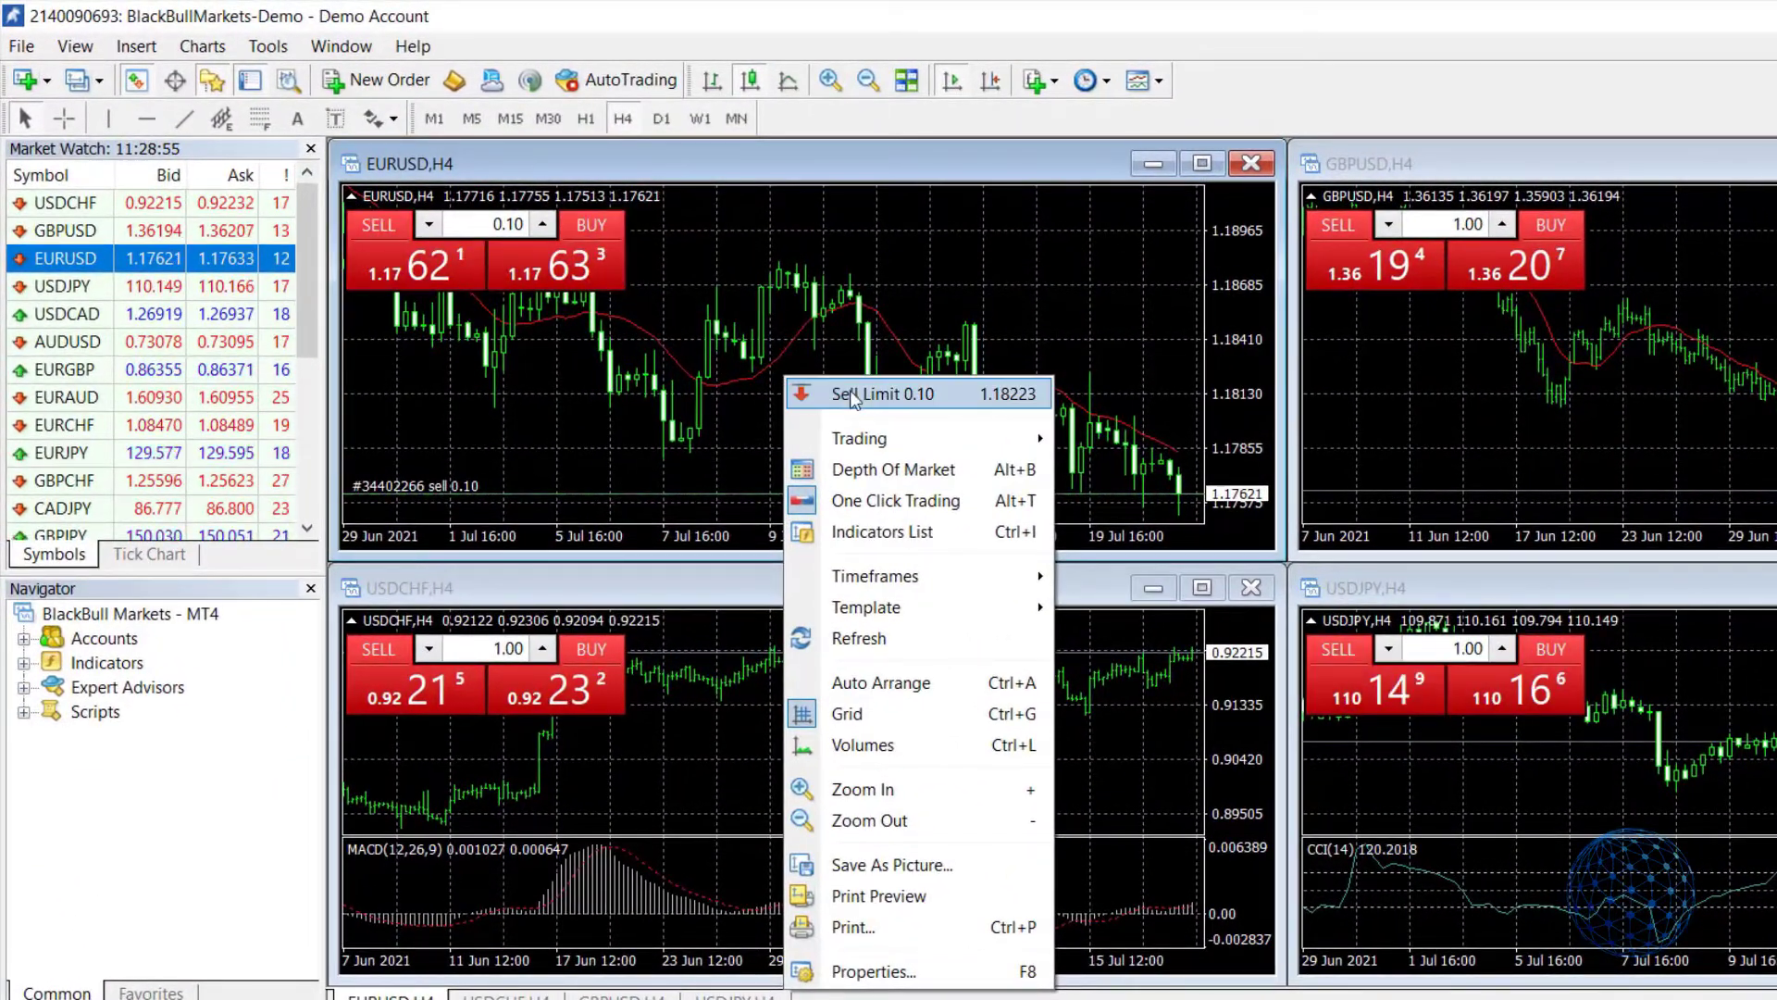
{"action": "mouse_move", "coordinate": [859, 437]}
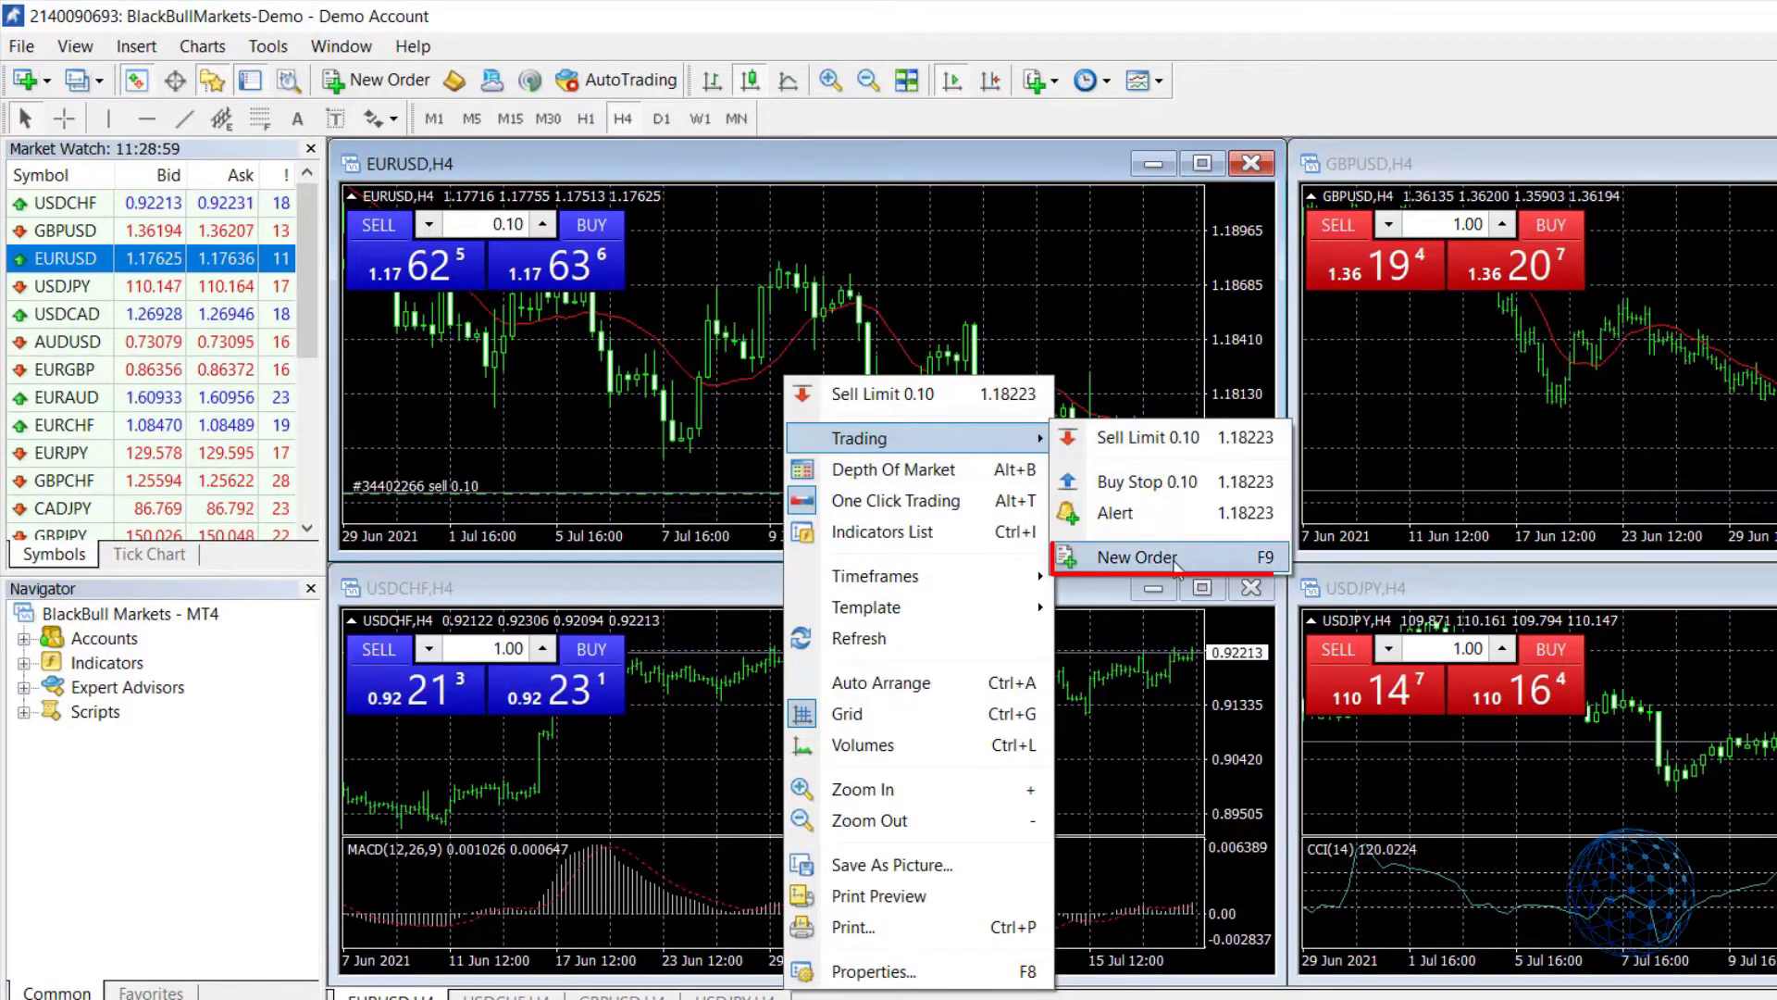
{"action": "left_click", "coordinate": [1138, 556]}
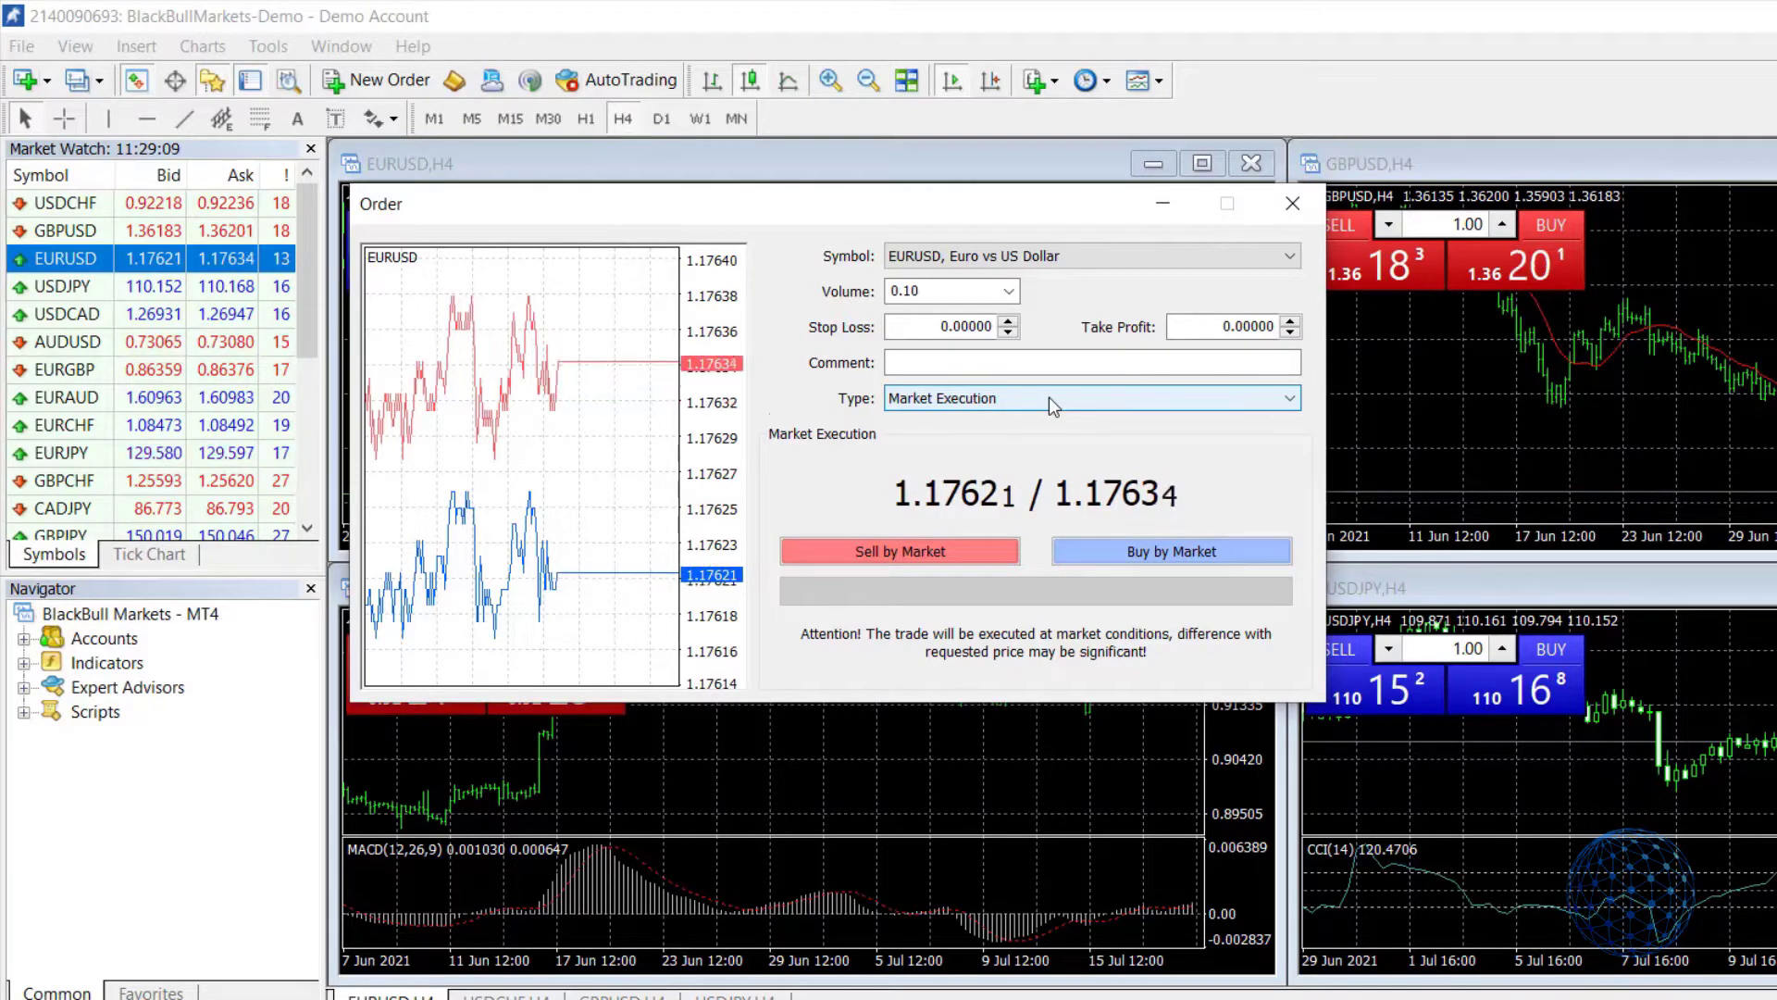
{"action": "left_click_drag", "start_coordinate": [969, 200], "coordinate": [964, 348]}
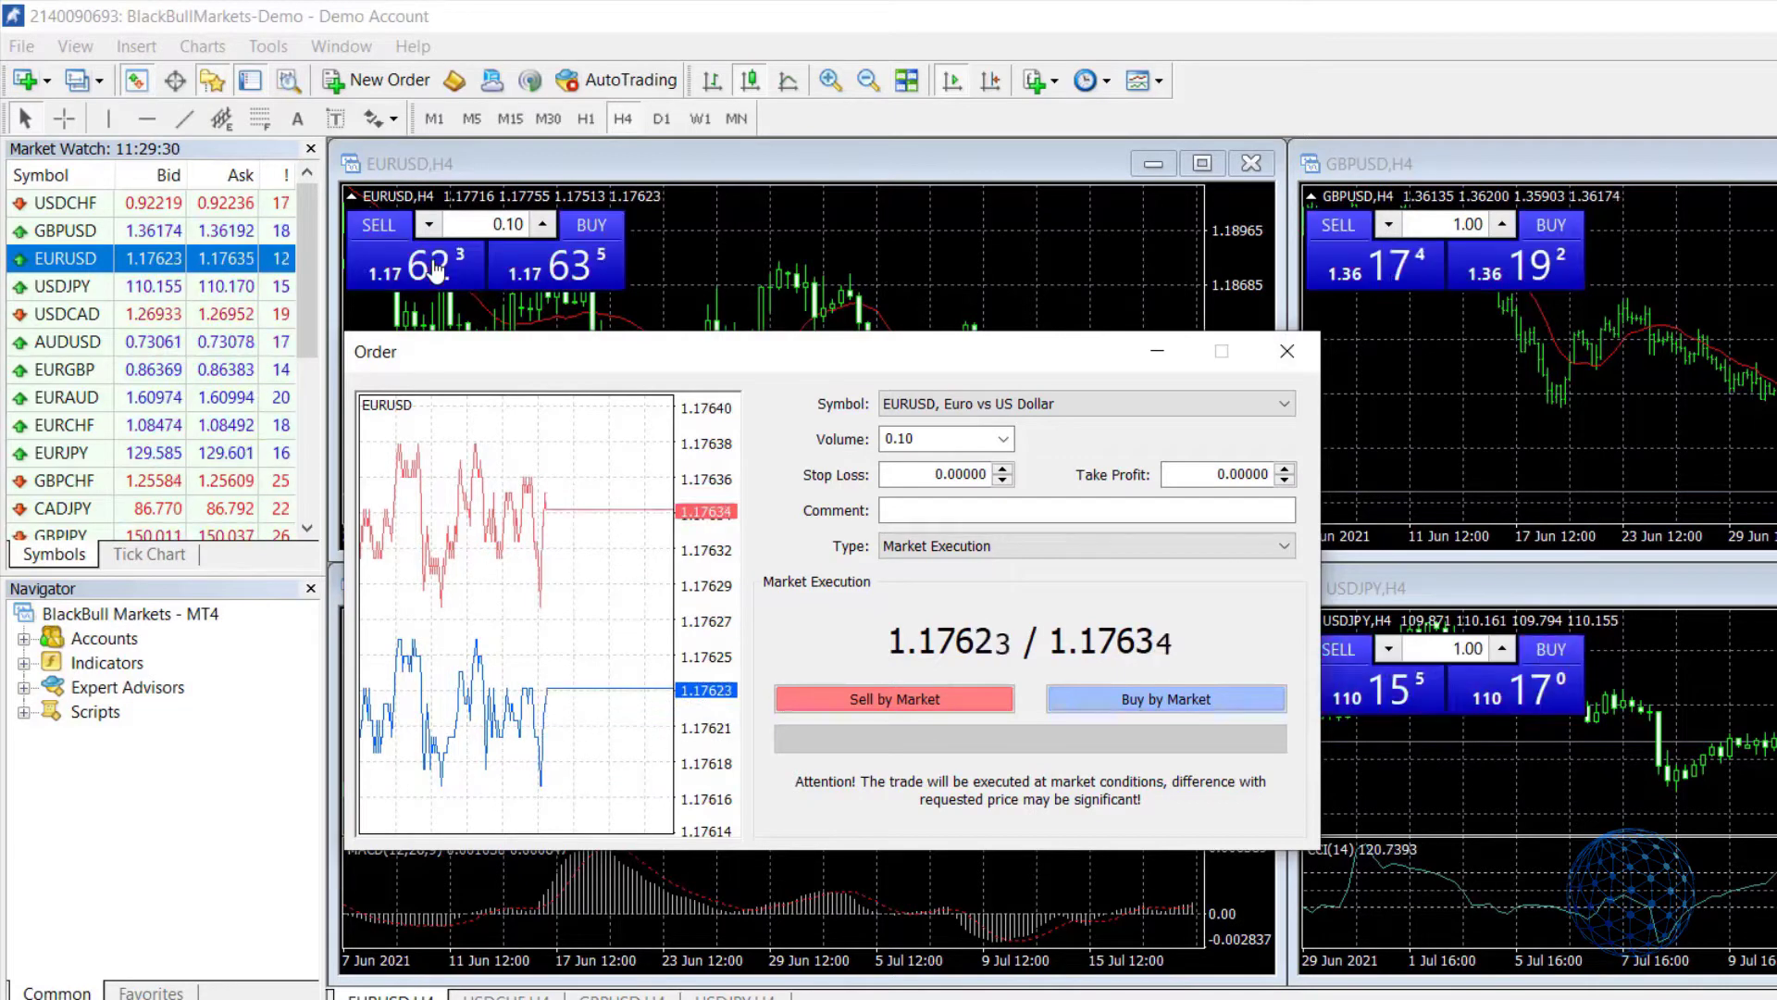
{"action": "left_click", "coordinate": [1027, 550]}
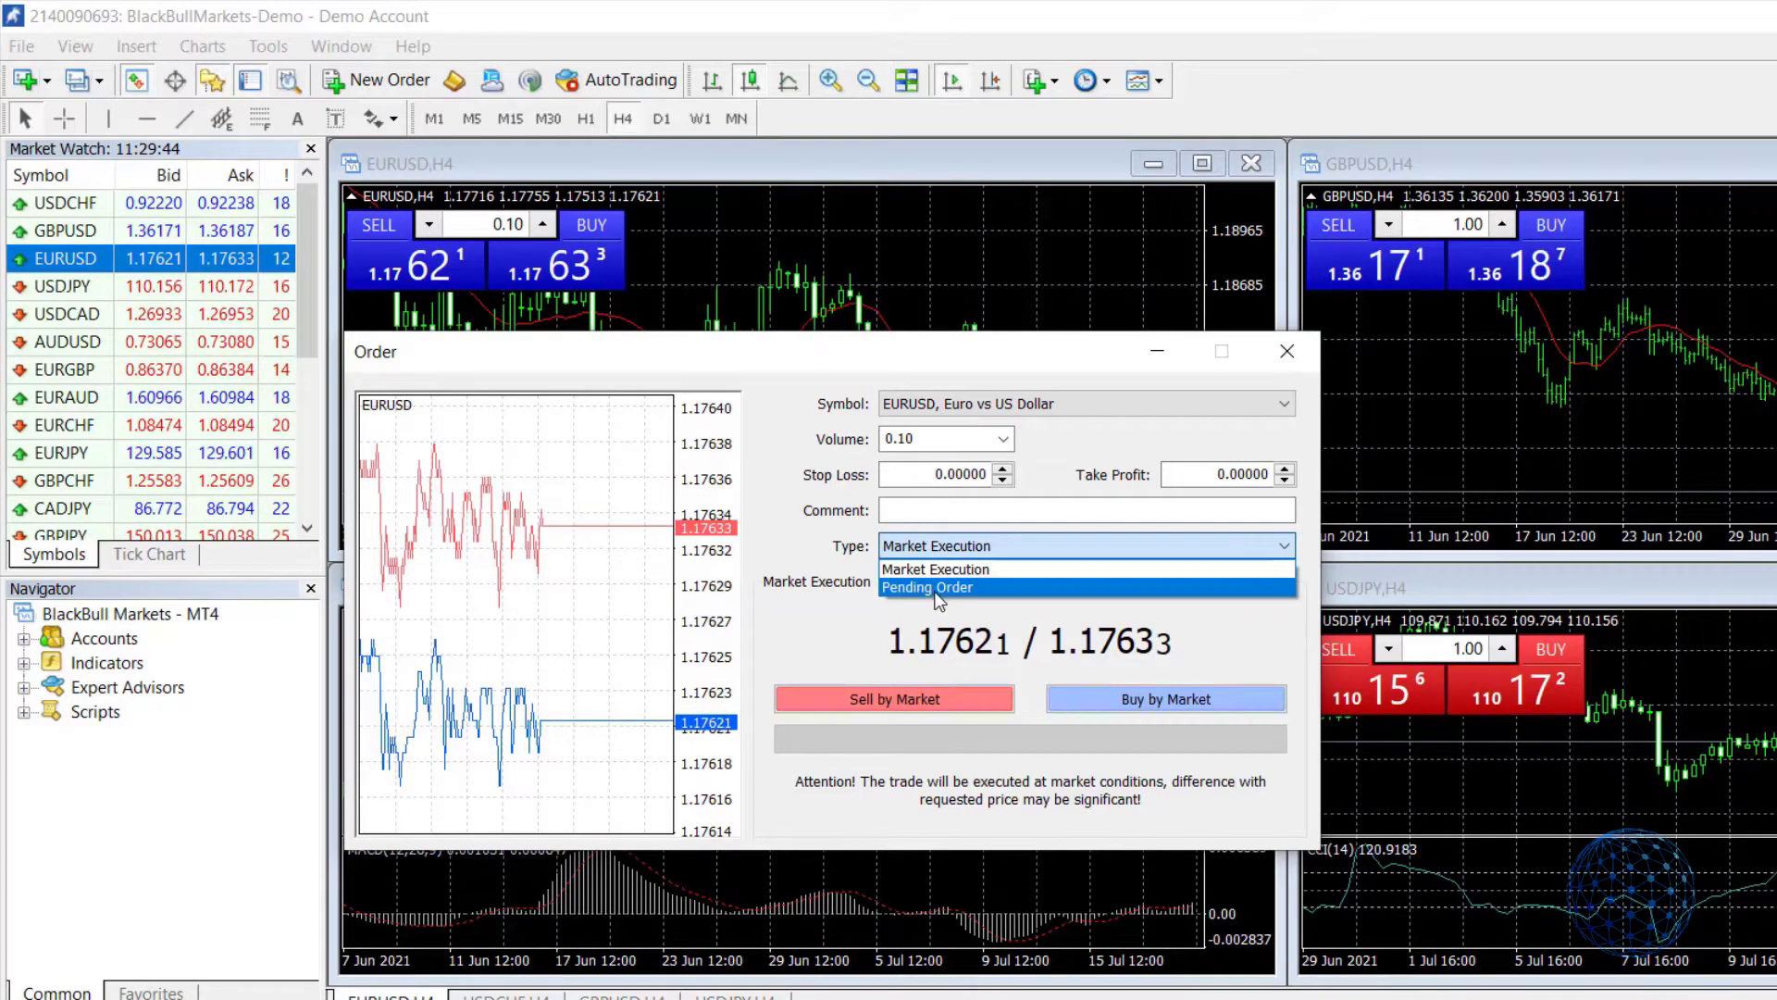
Make the order a Pending Buy Limit with entry price 1.17600
{"action": "left_click", "coordinate": [947, 587]}
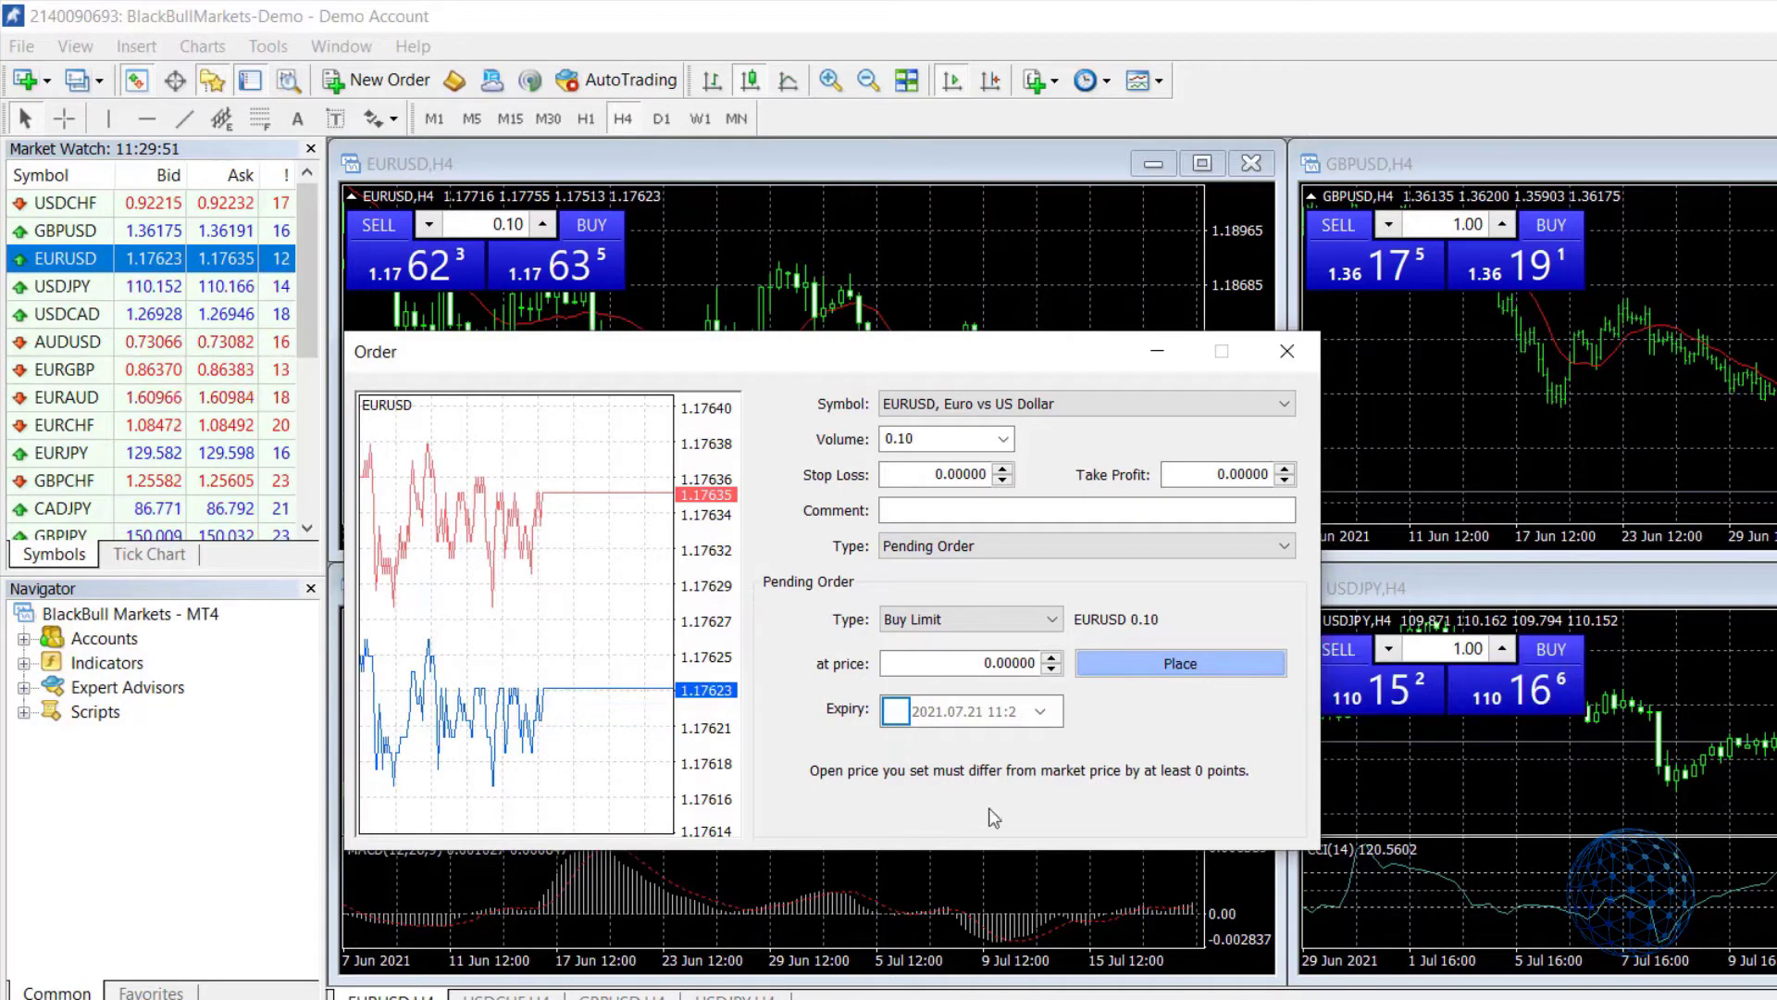
{"action": "left_click", "coordinate": [935, 613]}
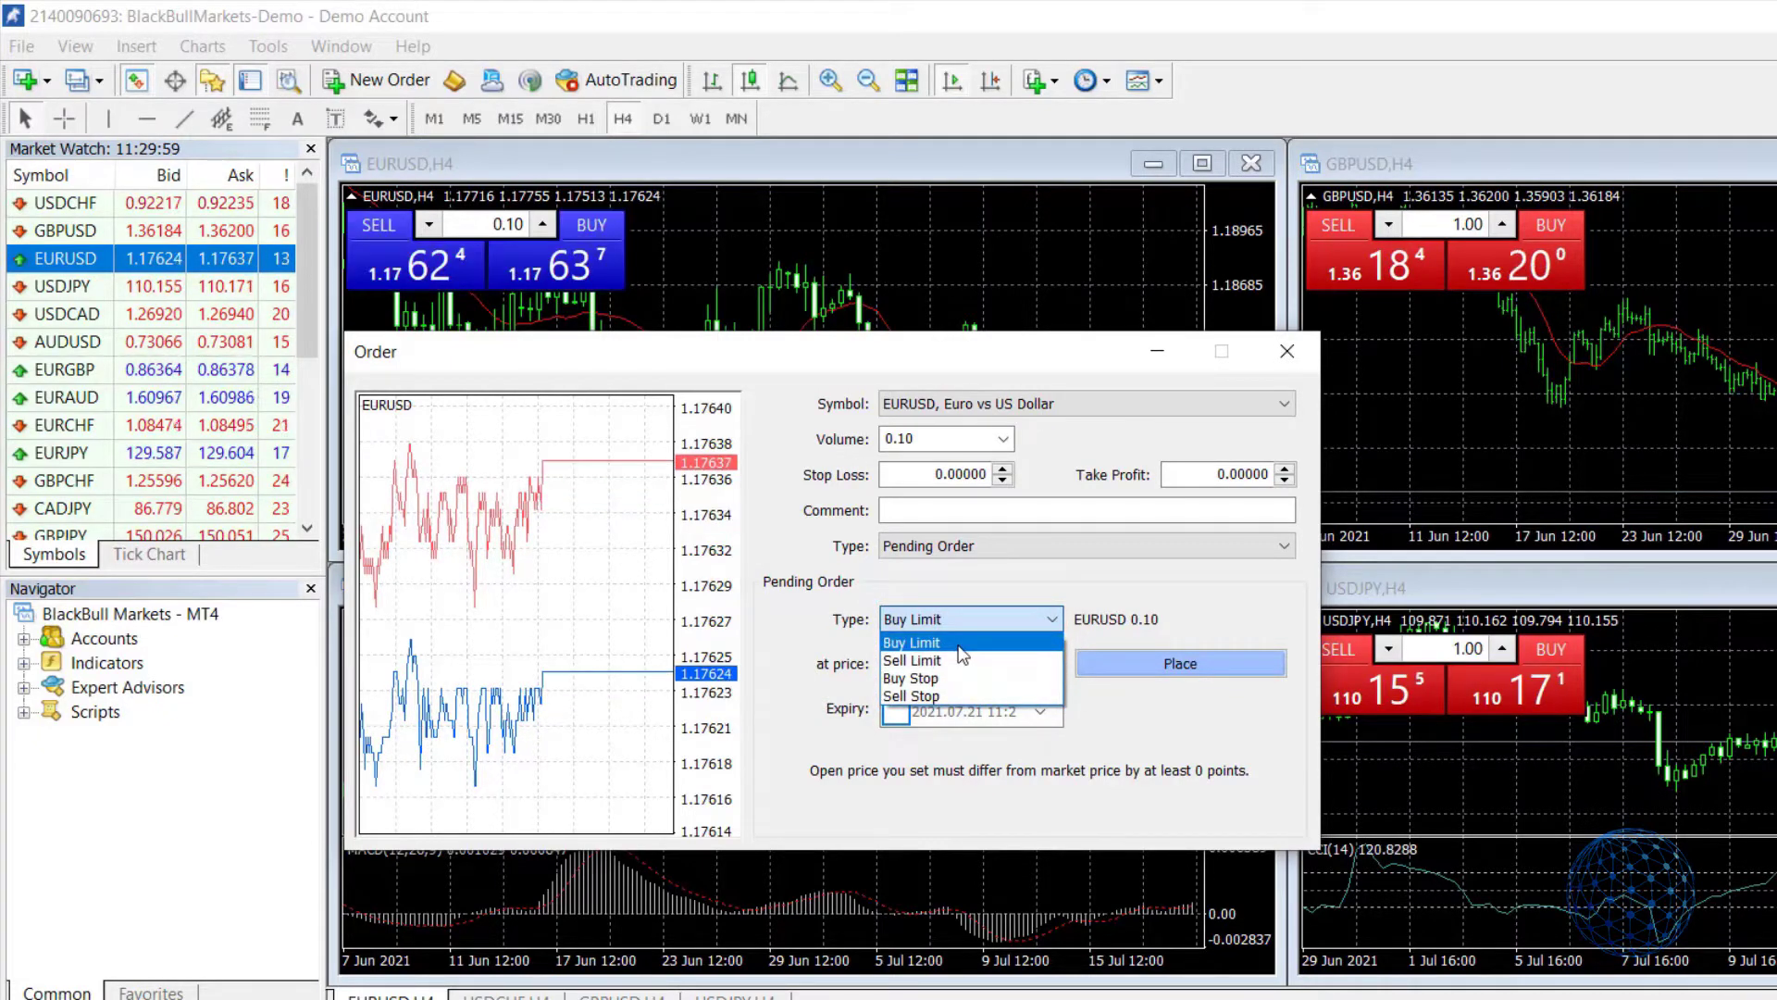
{"action": "left_click", "coordinate": [967, 642]}
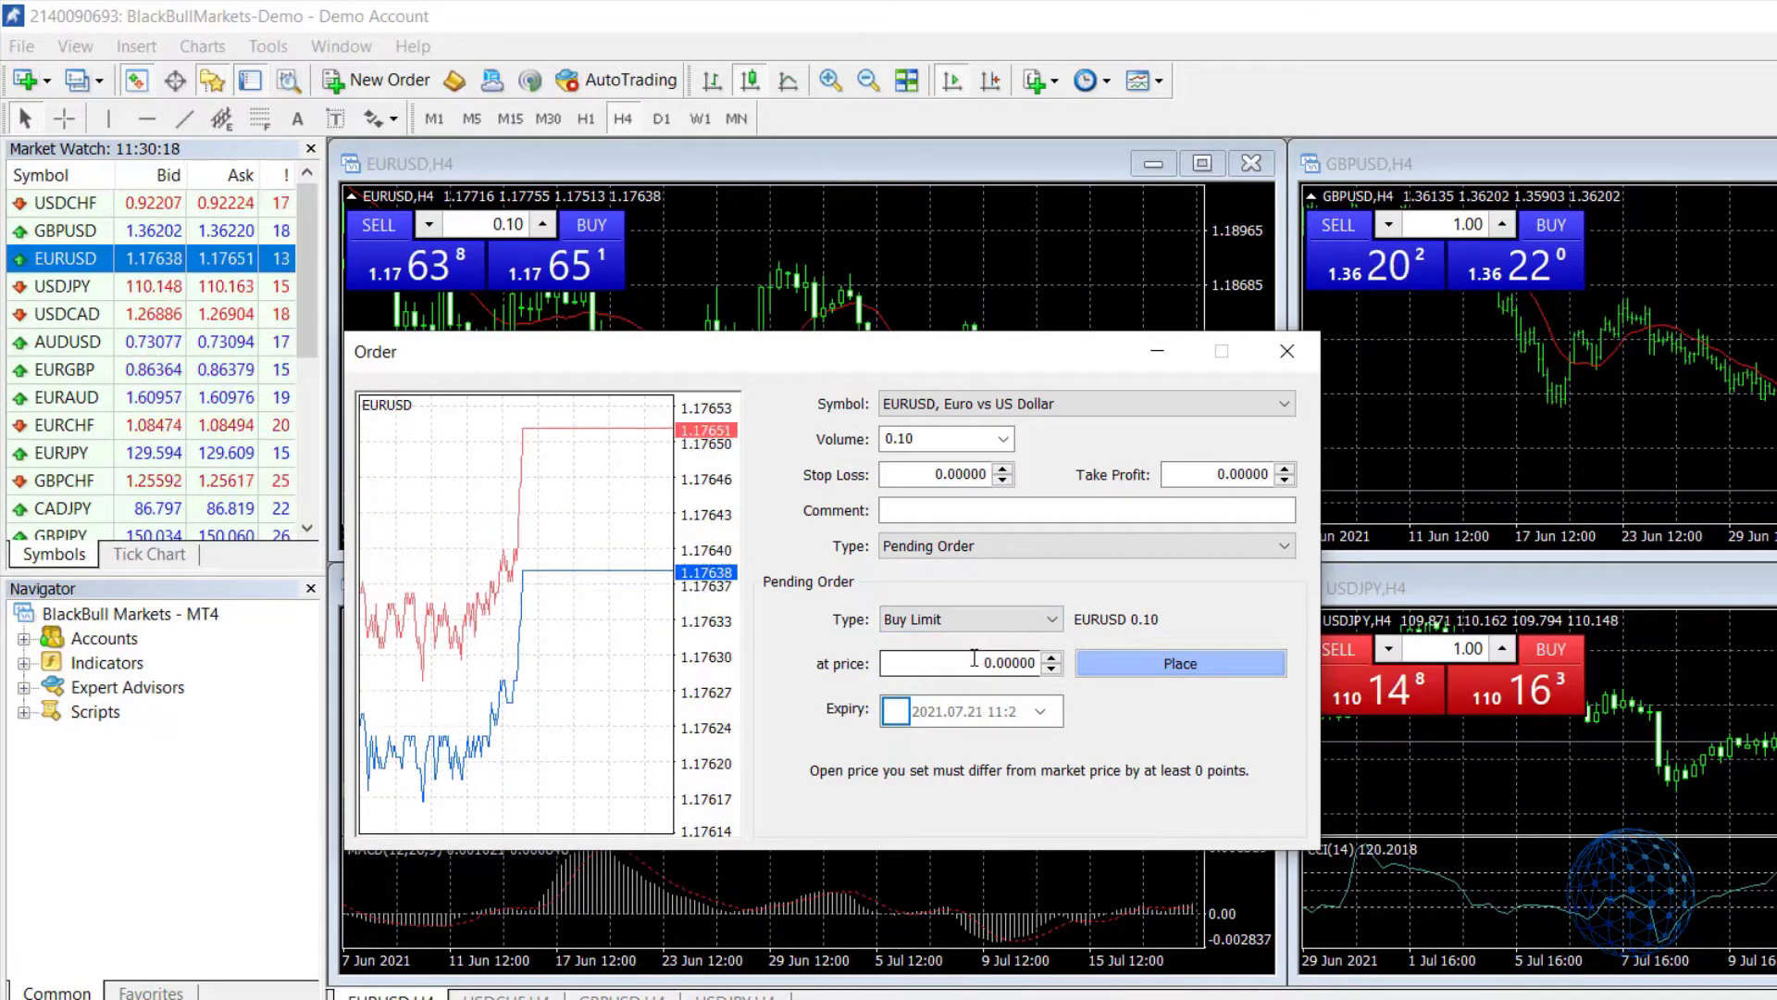
{"action": "double_click", "coordinate": [974, 659]}
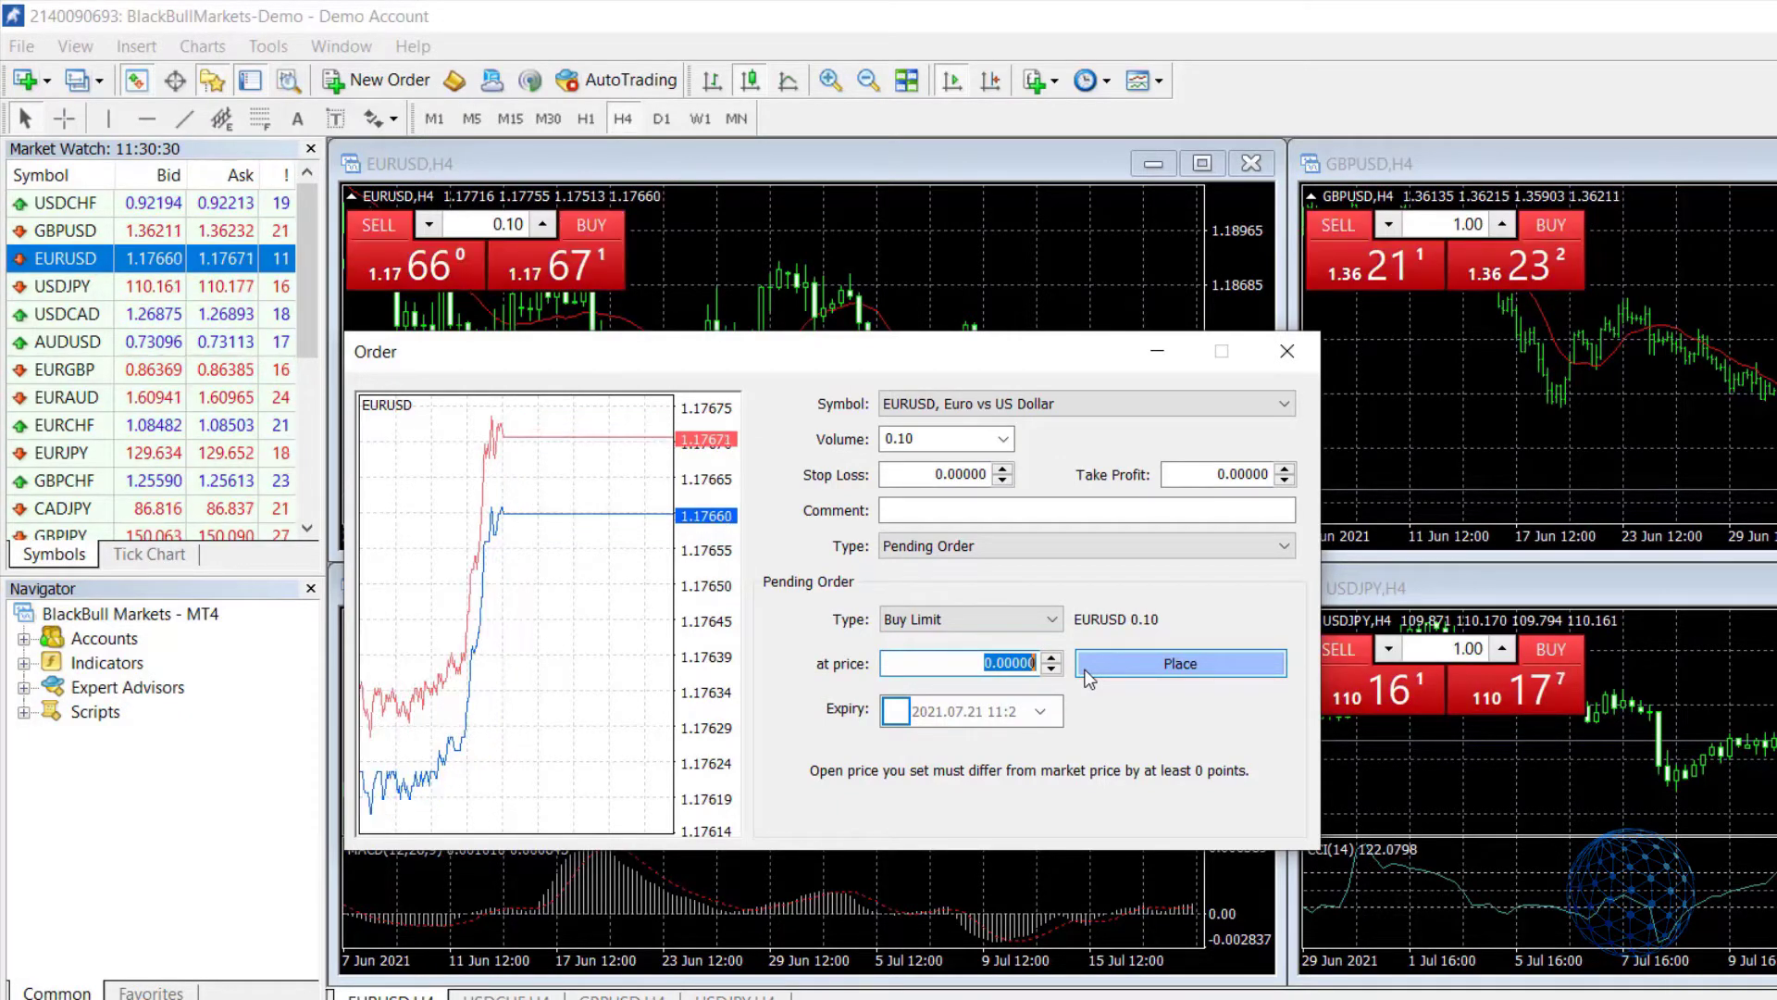
{"action": "type", "text": "1.17000"}
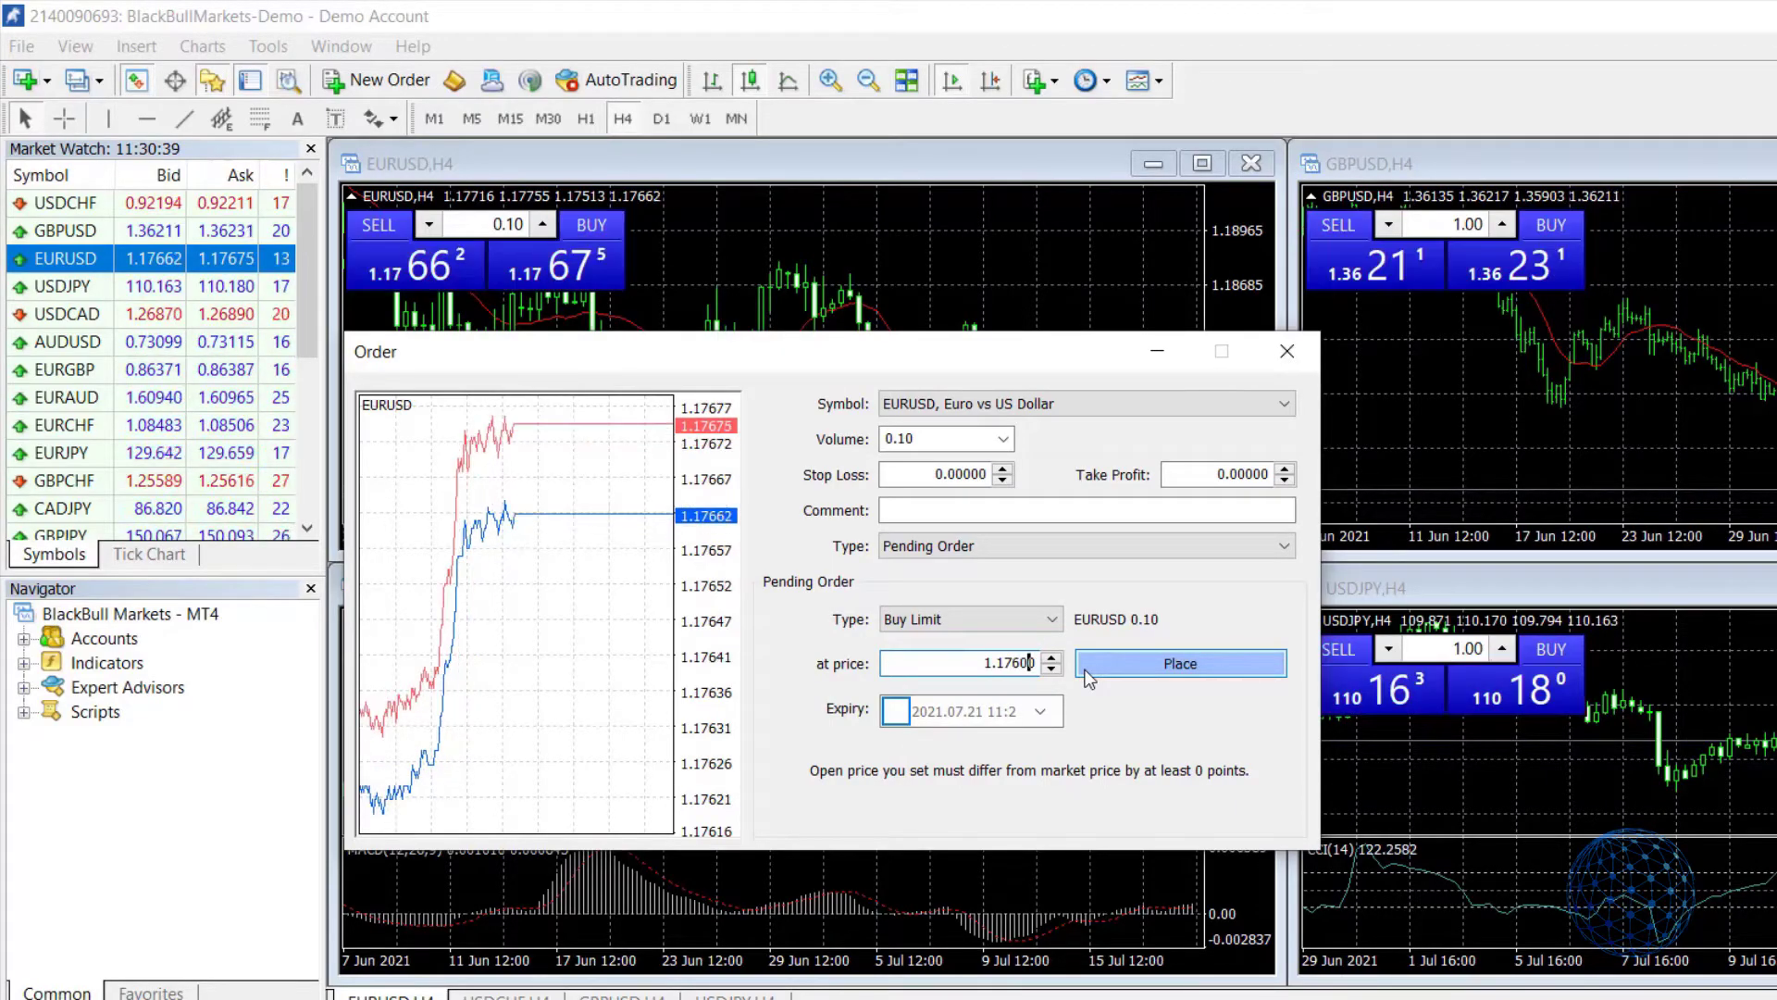
{"action": "key", "text": "Left"}
{"action": "key", "text": "BackSpace"}
{"action": "key", "text": "BackSpace"}
{"action": "type", "text": "60"}
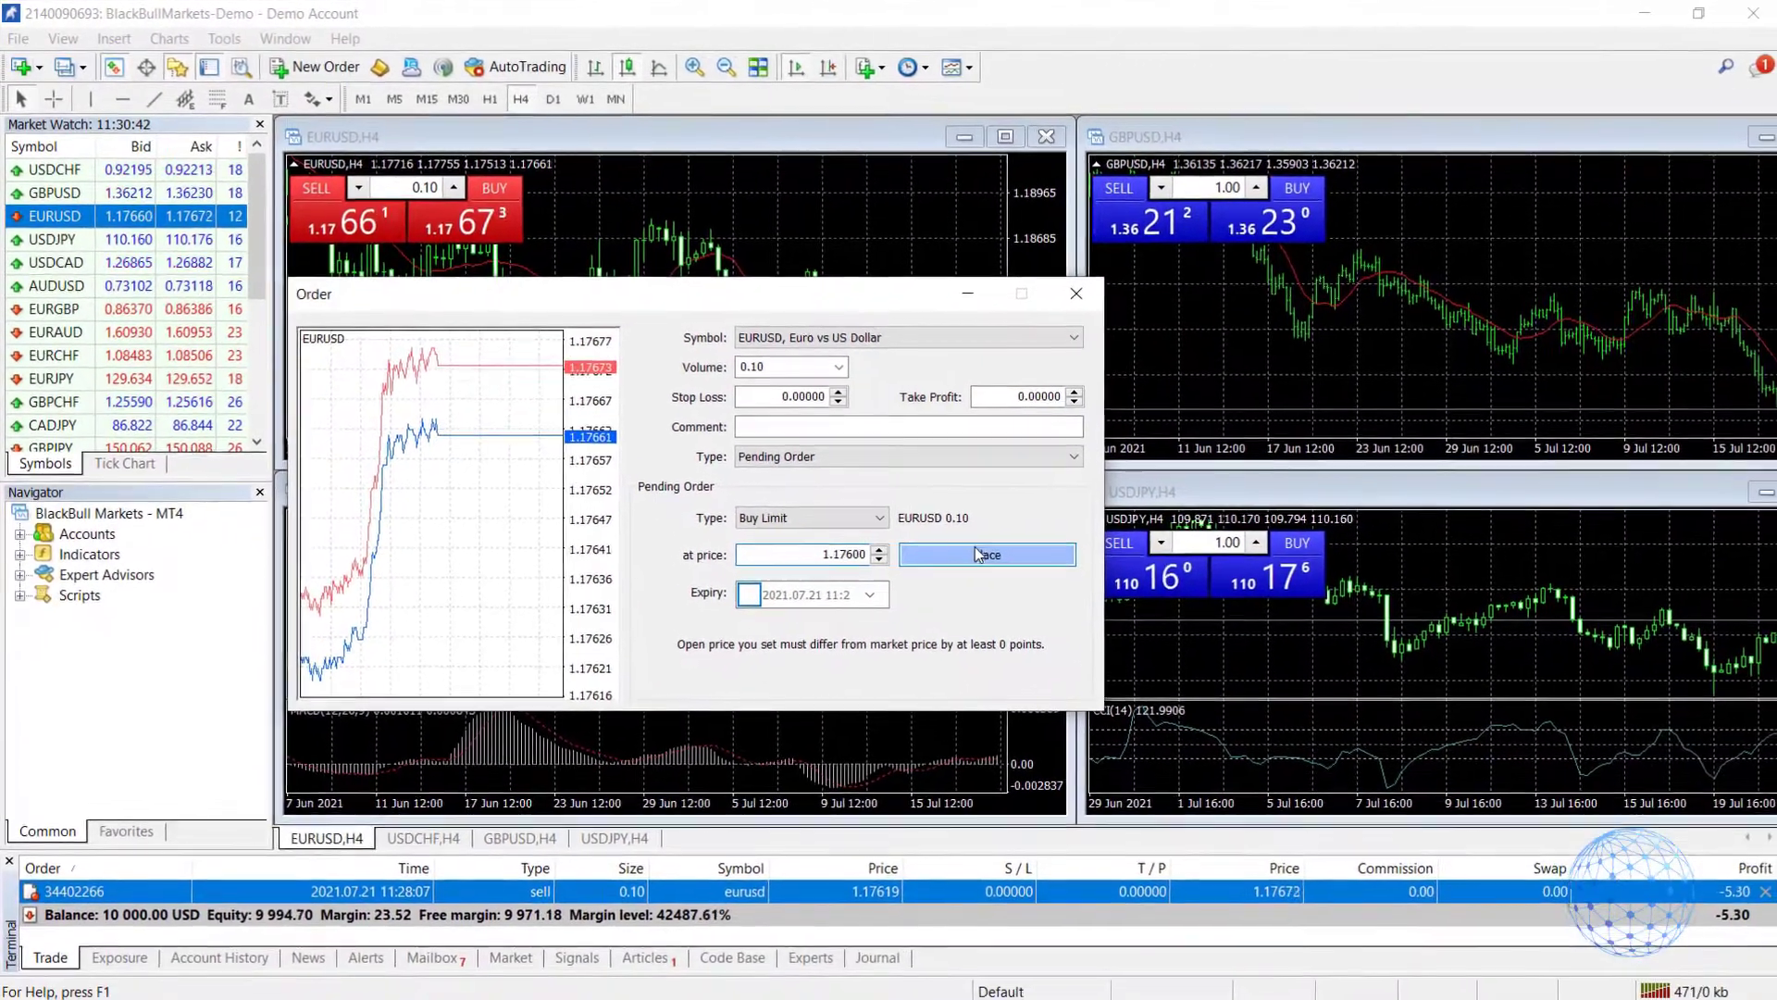
Place the buy limit, maximize the EURUSD chart, and close sell trade 34402266
{"action": "left_click", "coordinate": [978, 554]}
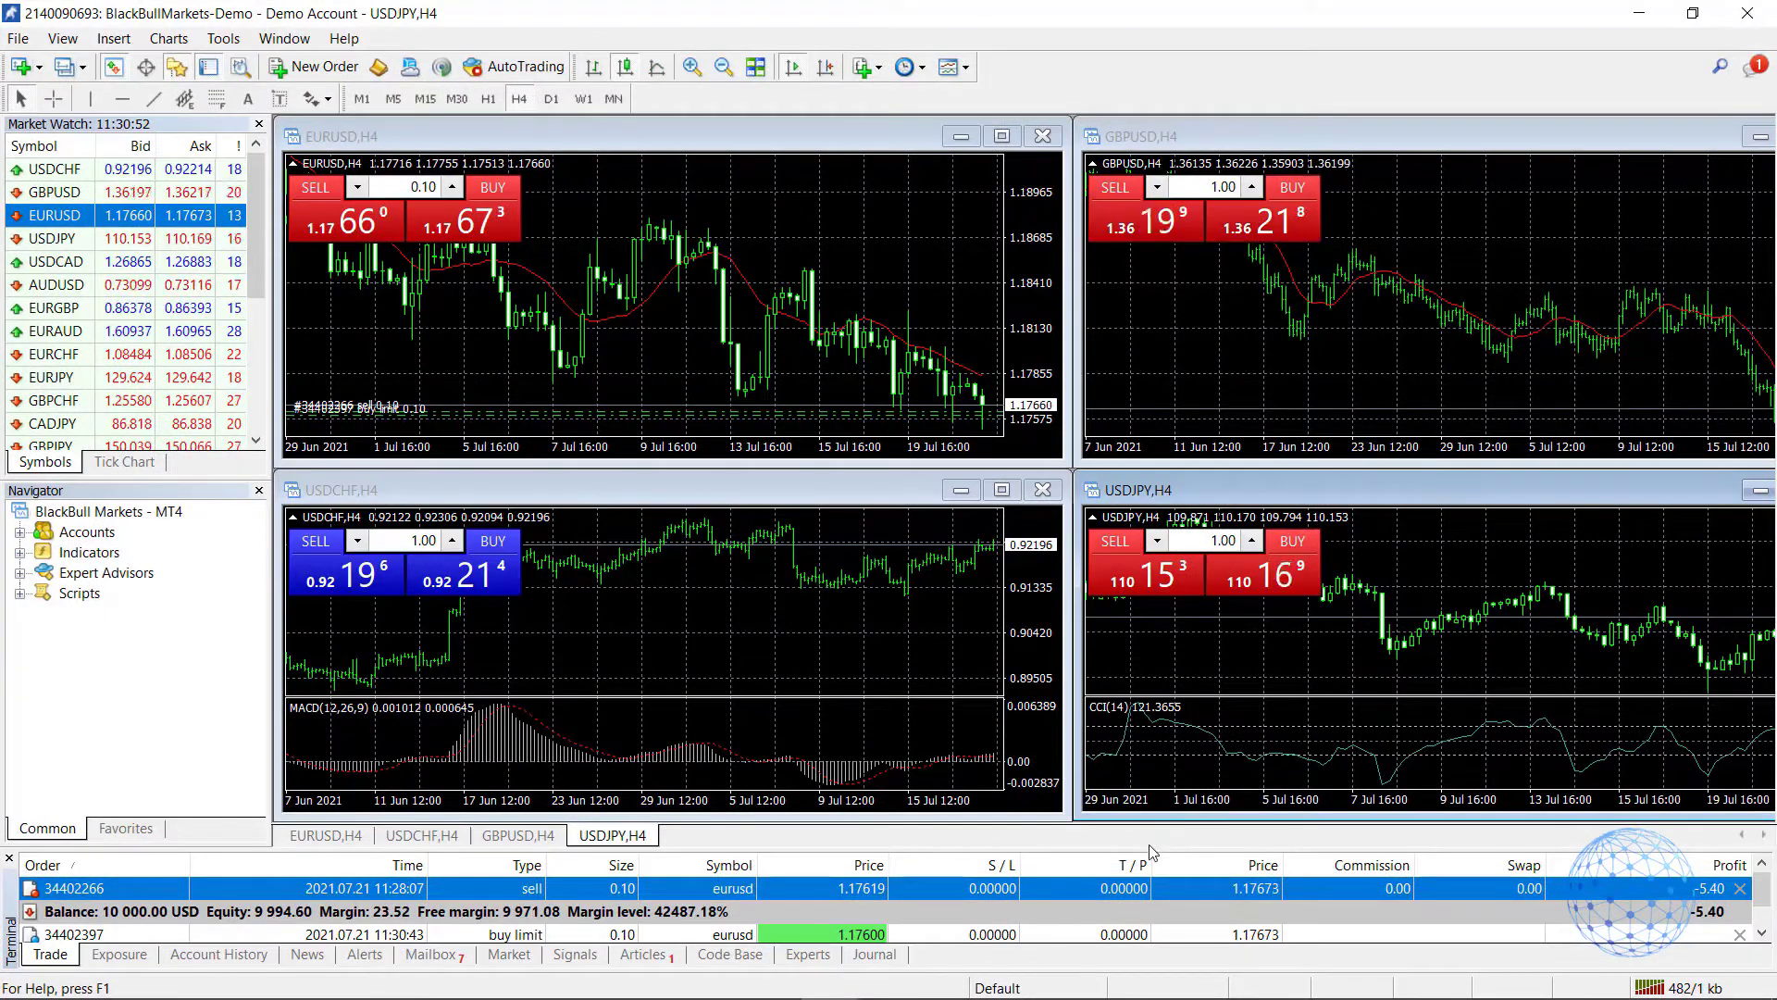
{"action": "left_click_drag", "start_coordinate": [1152, 846], "coordinate": [1153, 797]}
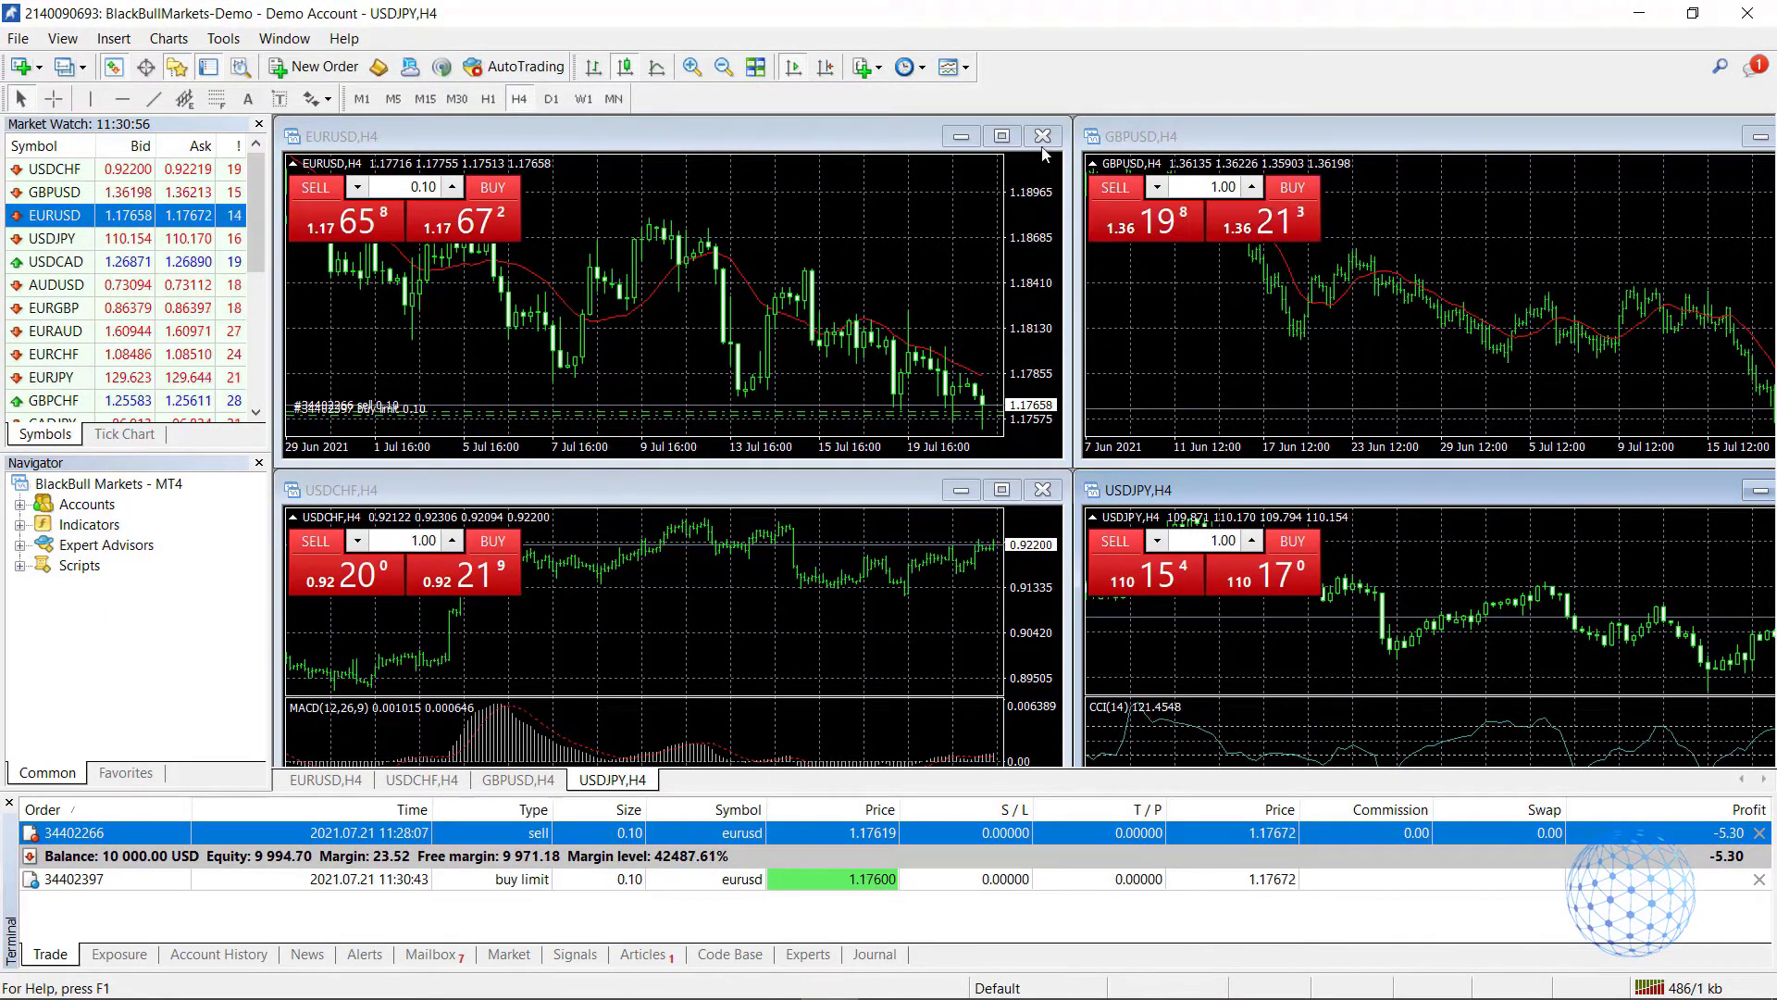
{"action": "left_click", "coordinate": [1001, 136]}
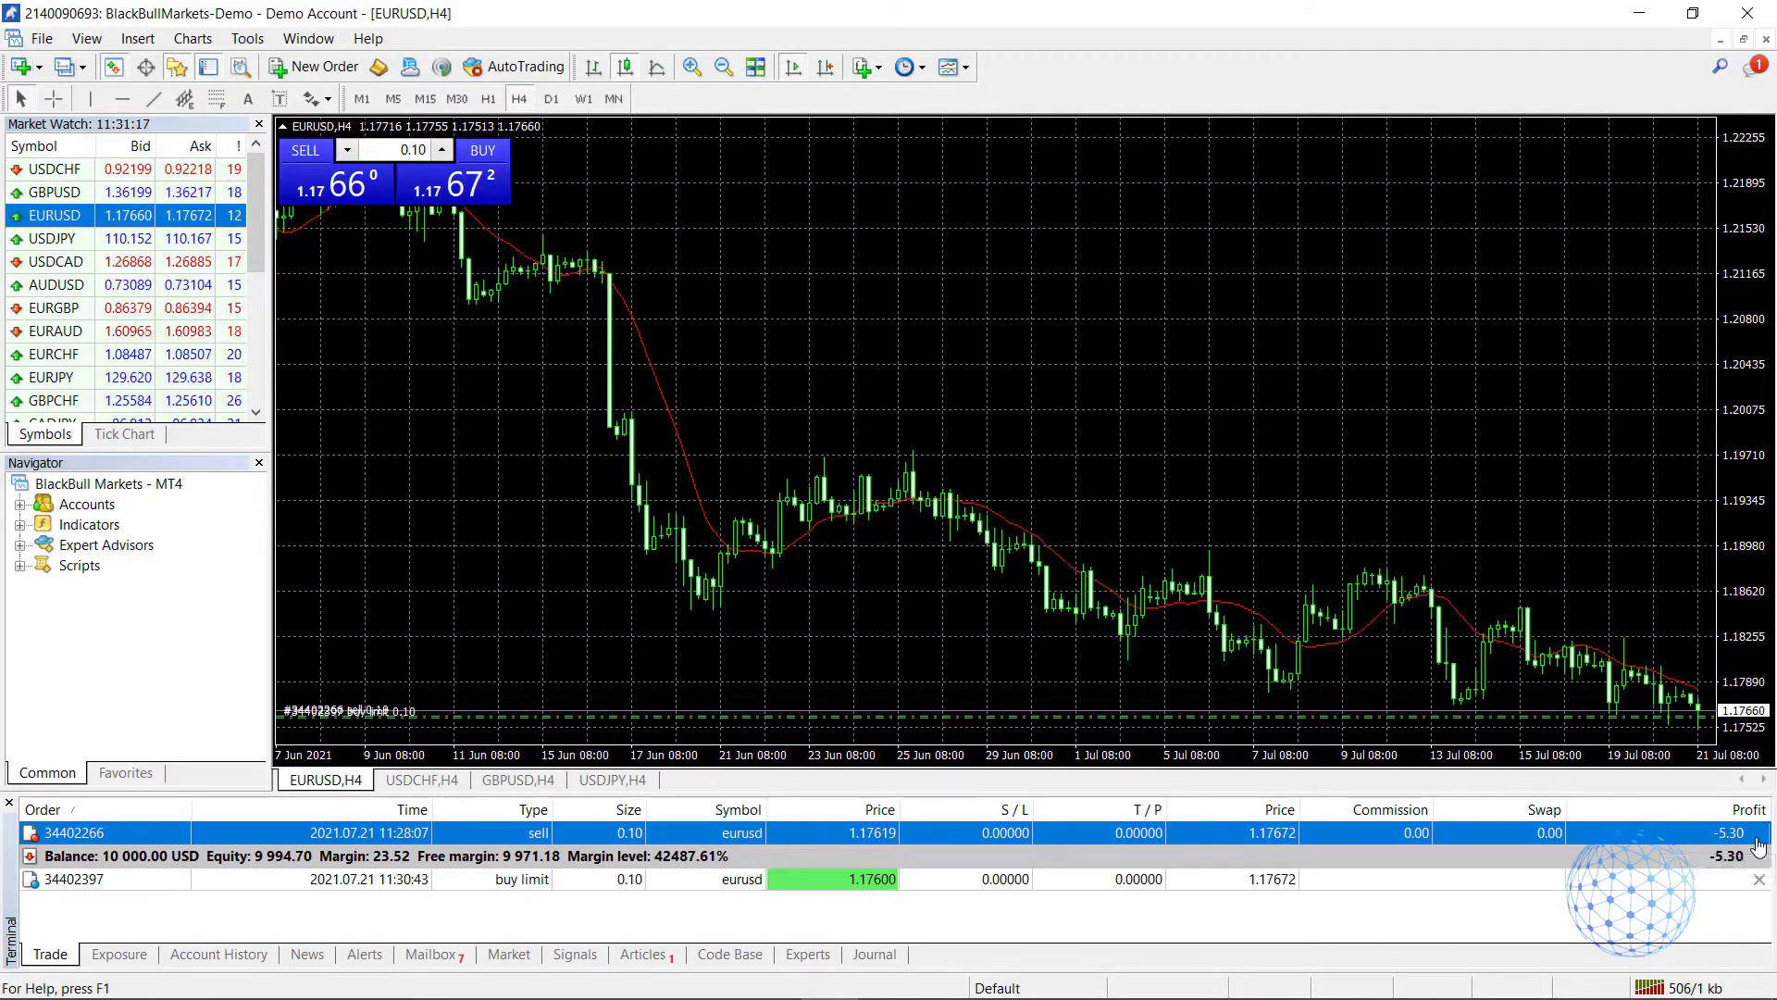
{"action": "left_click", "coordinate": [1759, 841]}
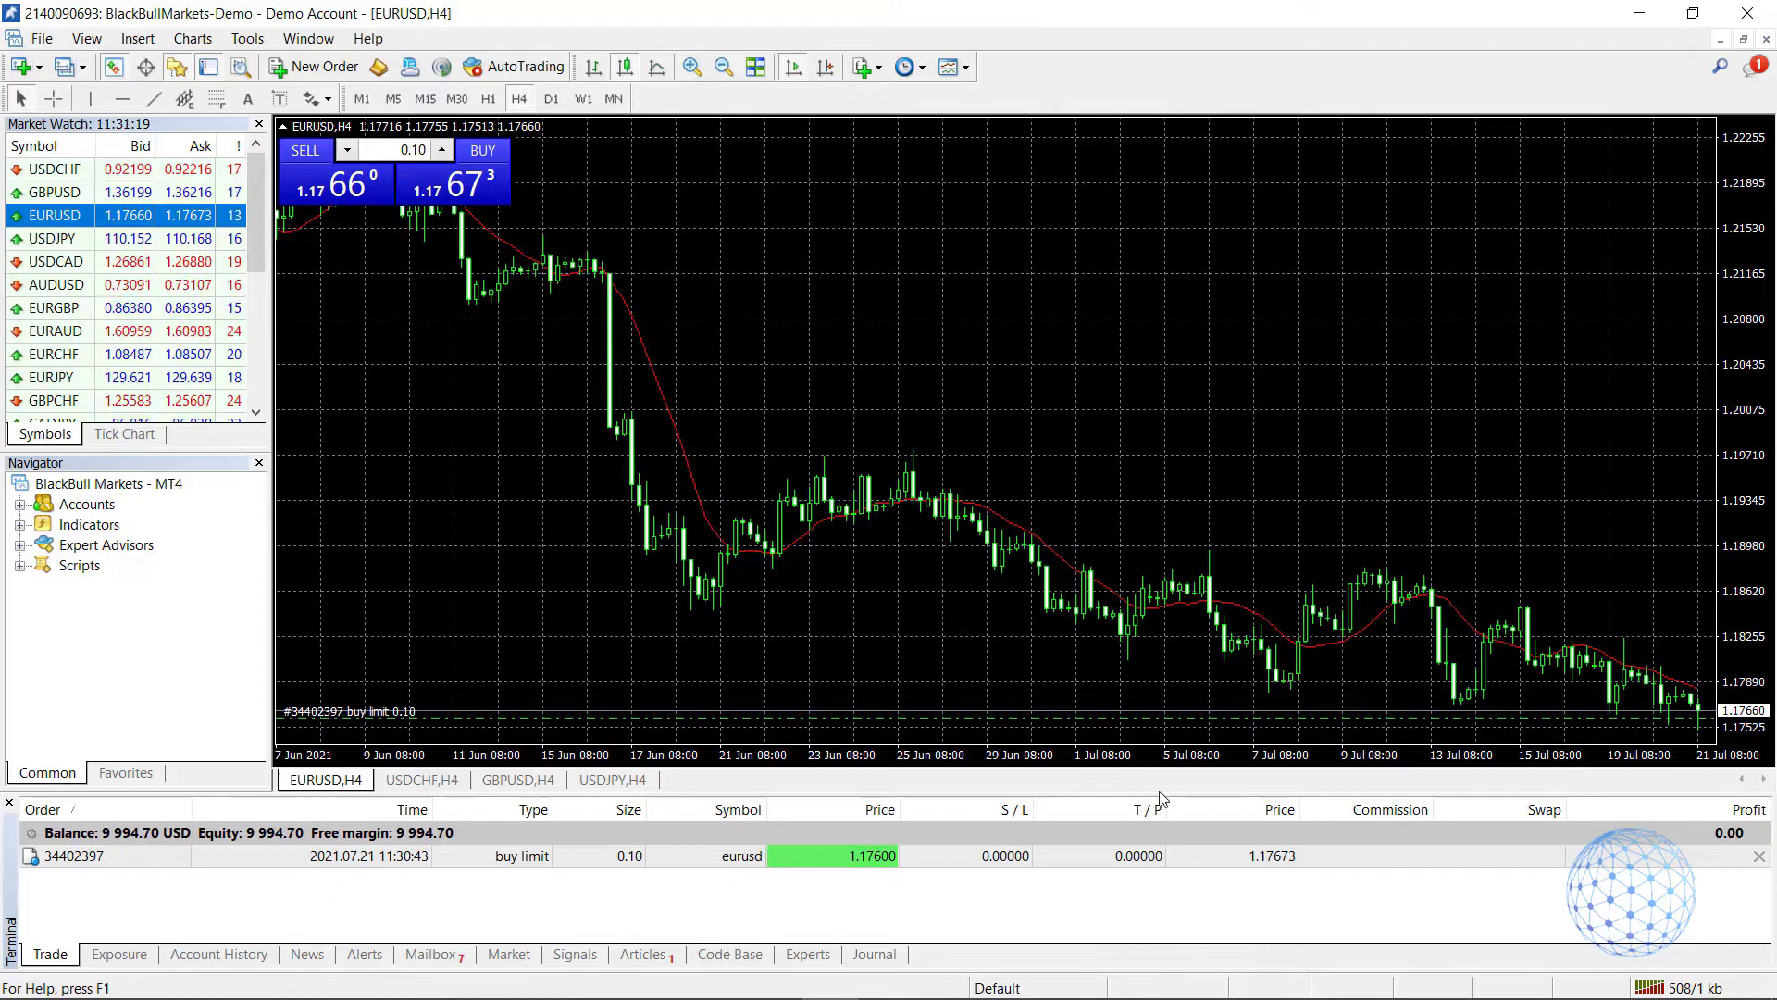
{"action": "left_click", "coordinate": [509, 863]}
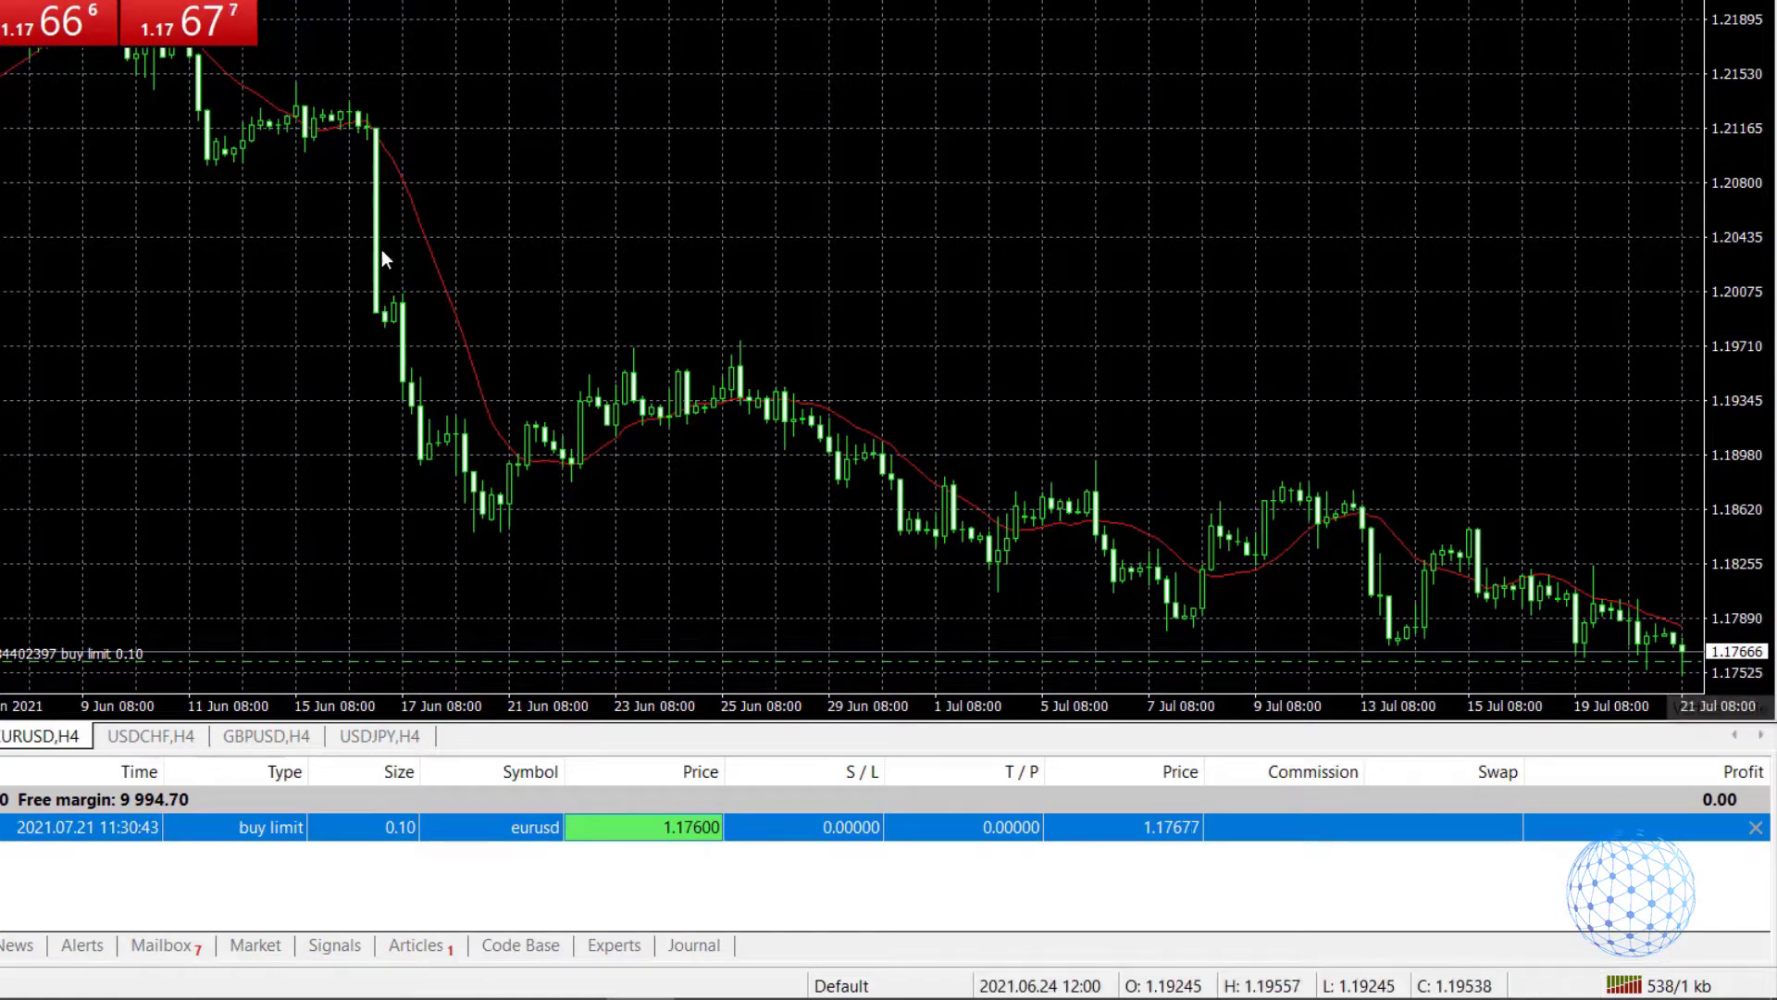
Start another EURUSD pending order, toggling expiry off, and show the pending type list
{"action": "right_click", "coordinate": [468, 100]}
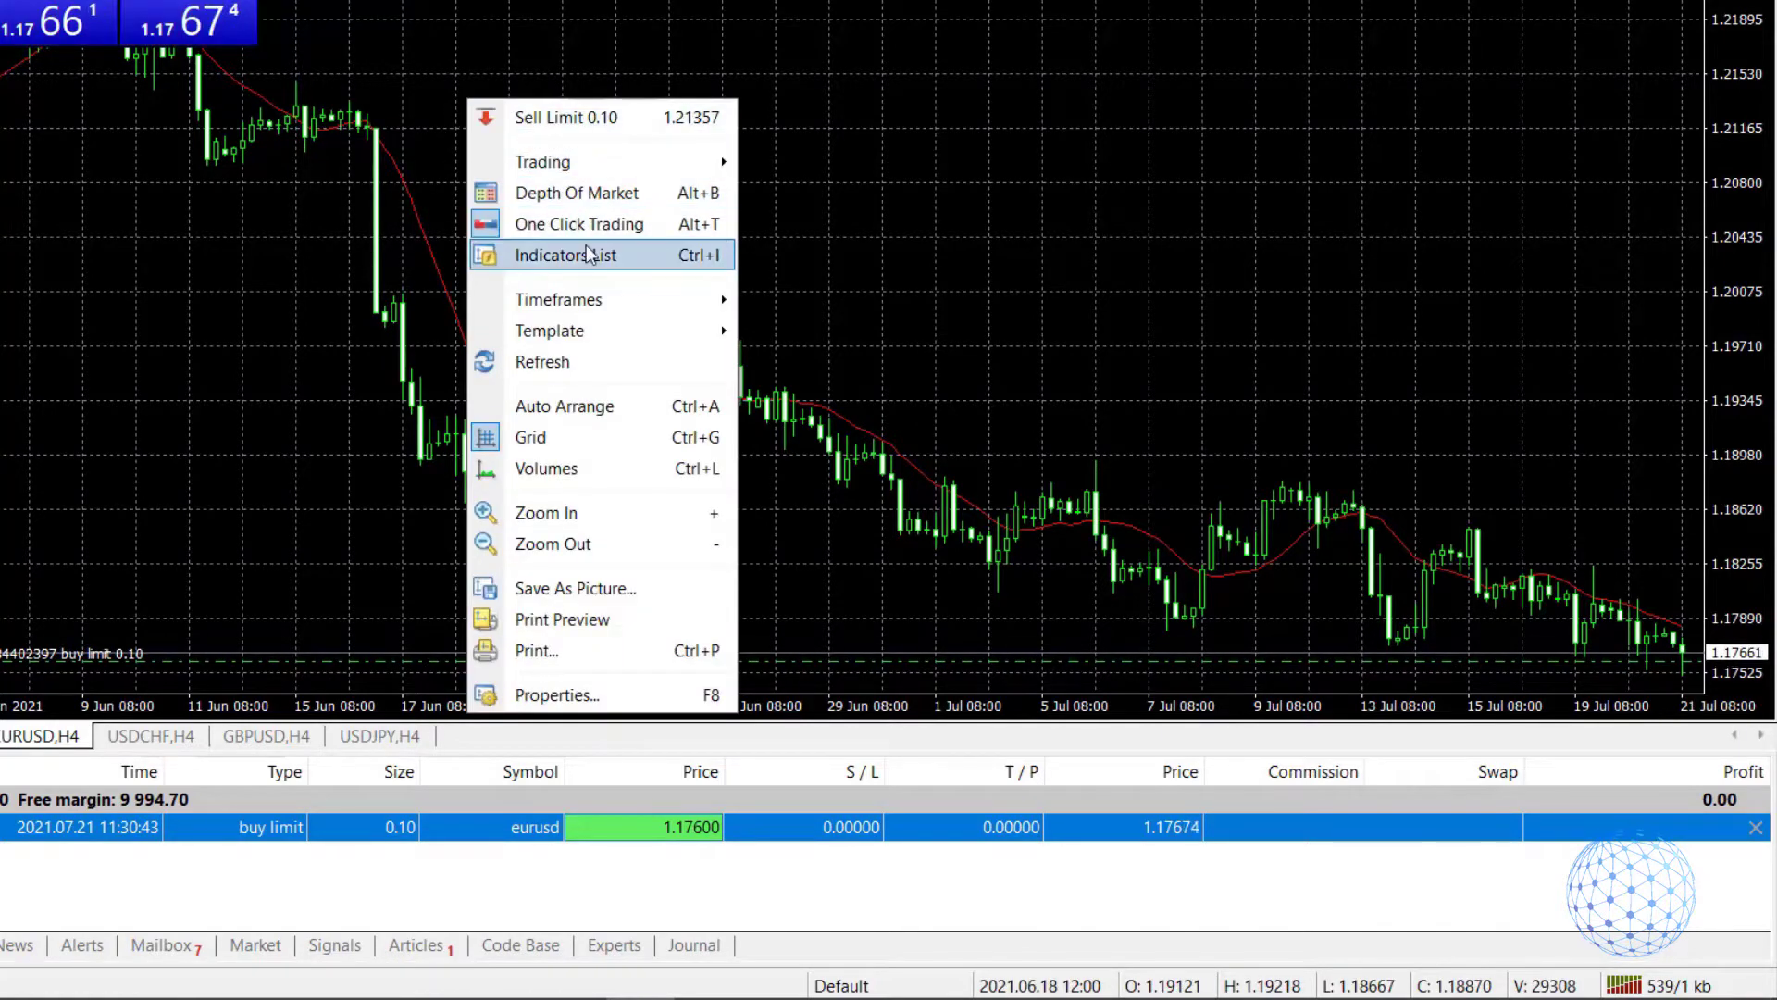
{"action": "mouse_move", "coordinate": [543, 161]}
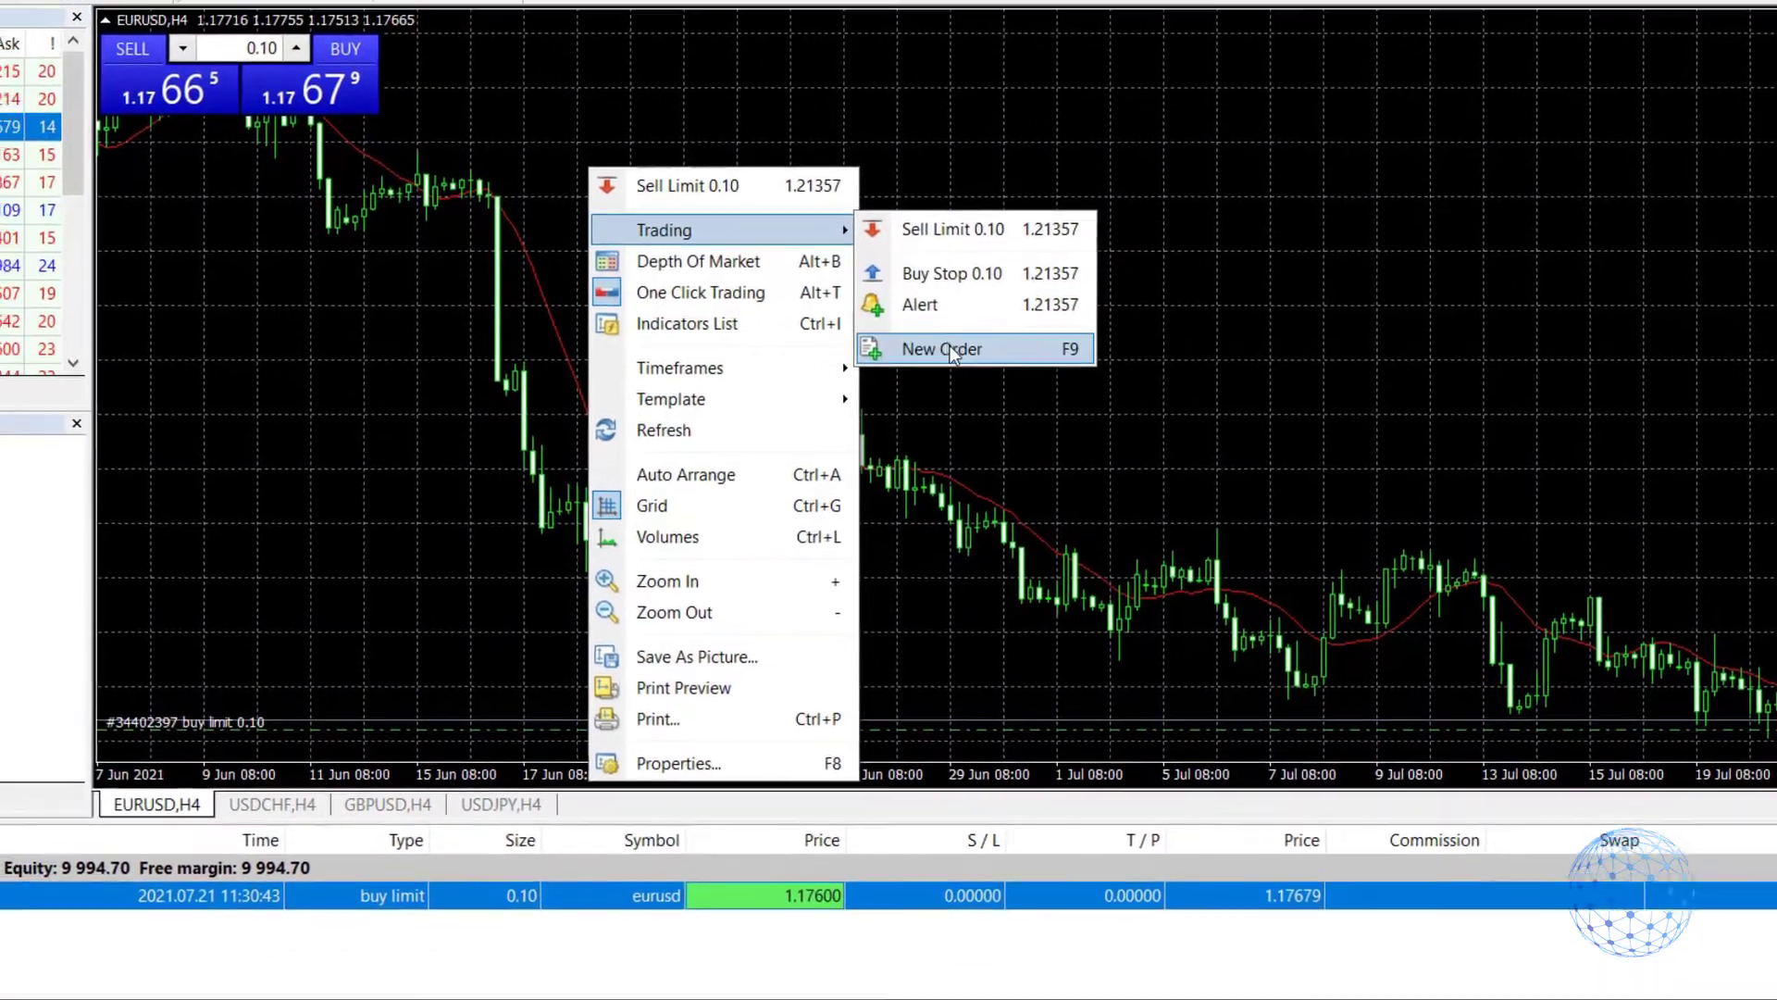
{"action": "left_click", "coordinate": [950, 348]}
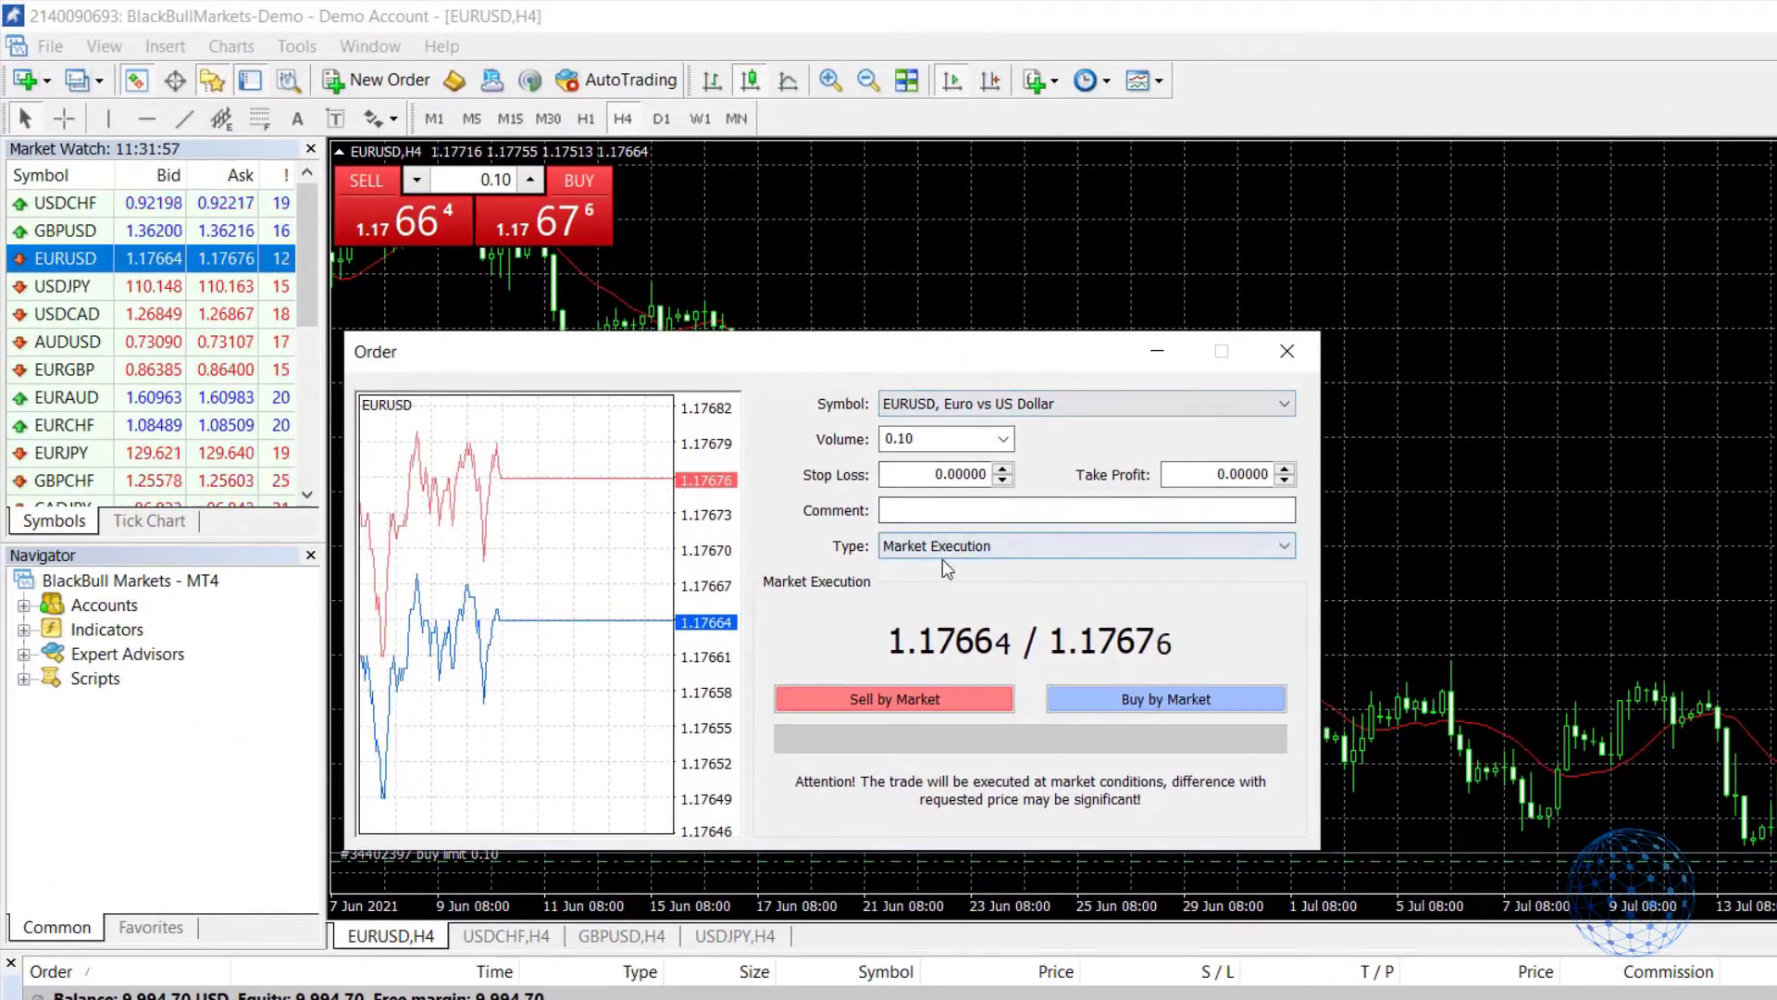
{"action": "left_click", "coordinate": [943, 554]}
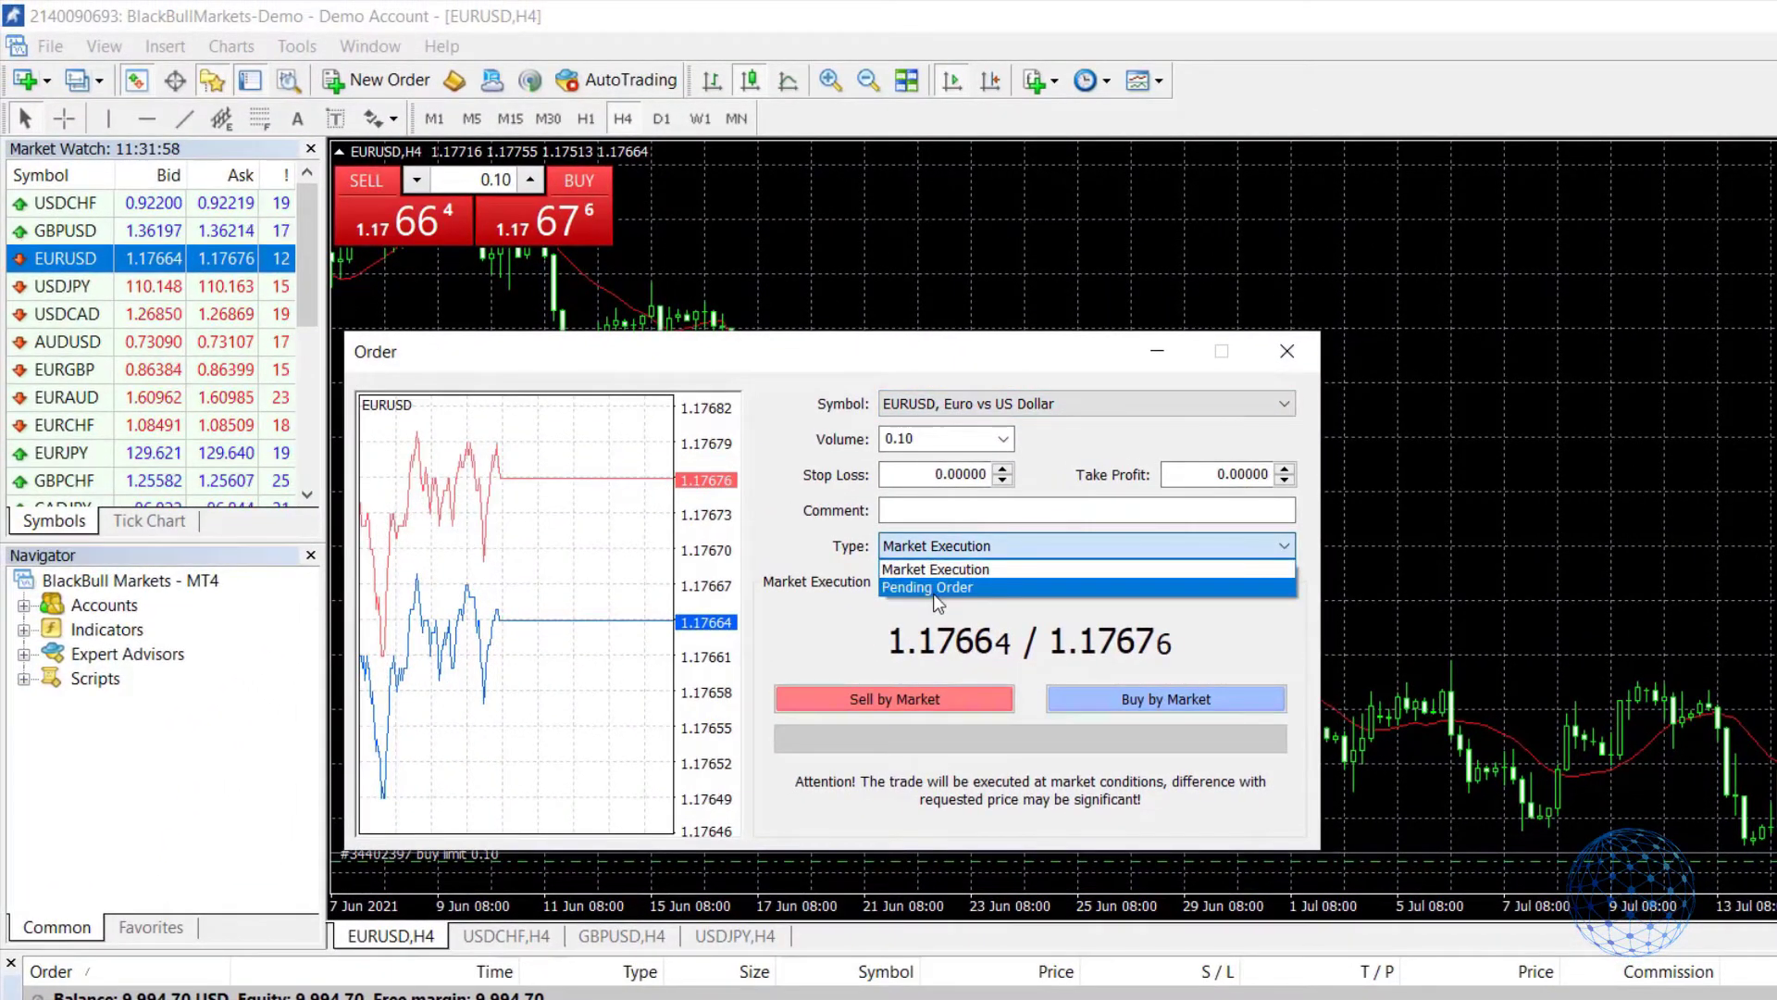
{"action": "left_click", "coordinate": [933, 593]}
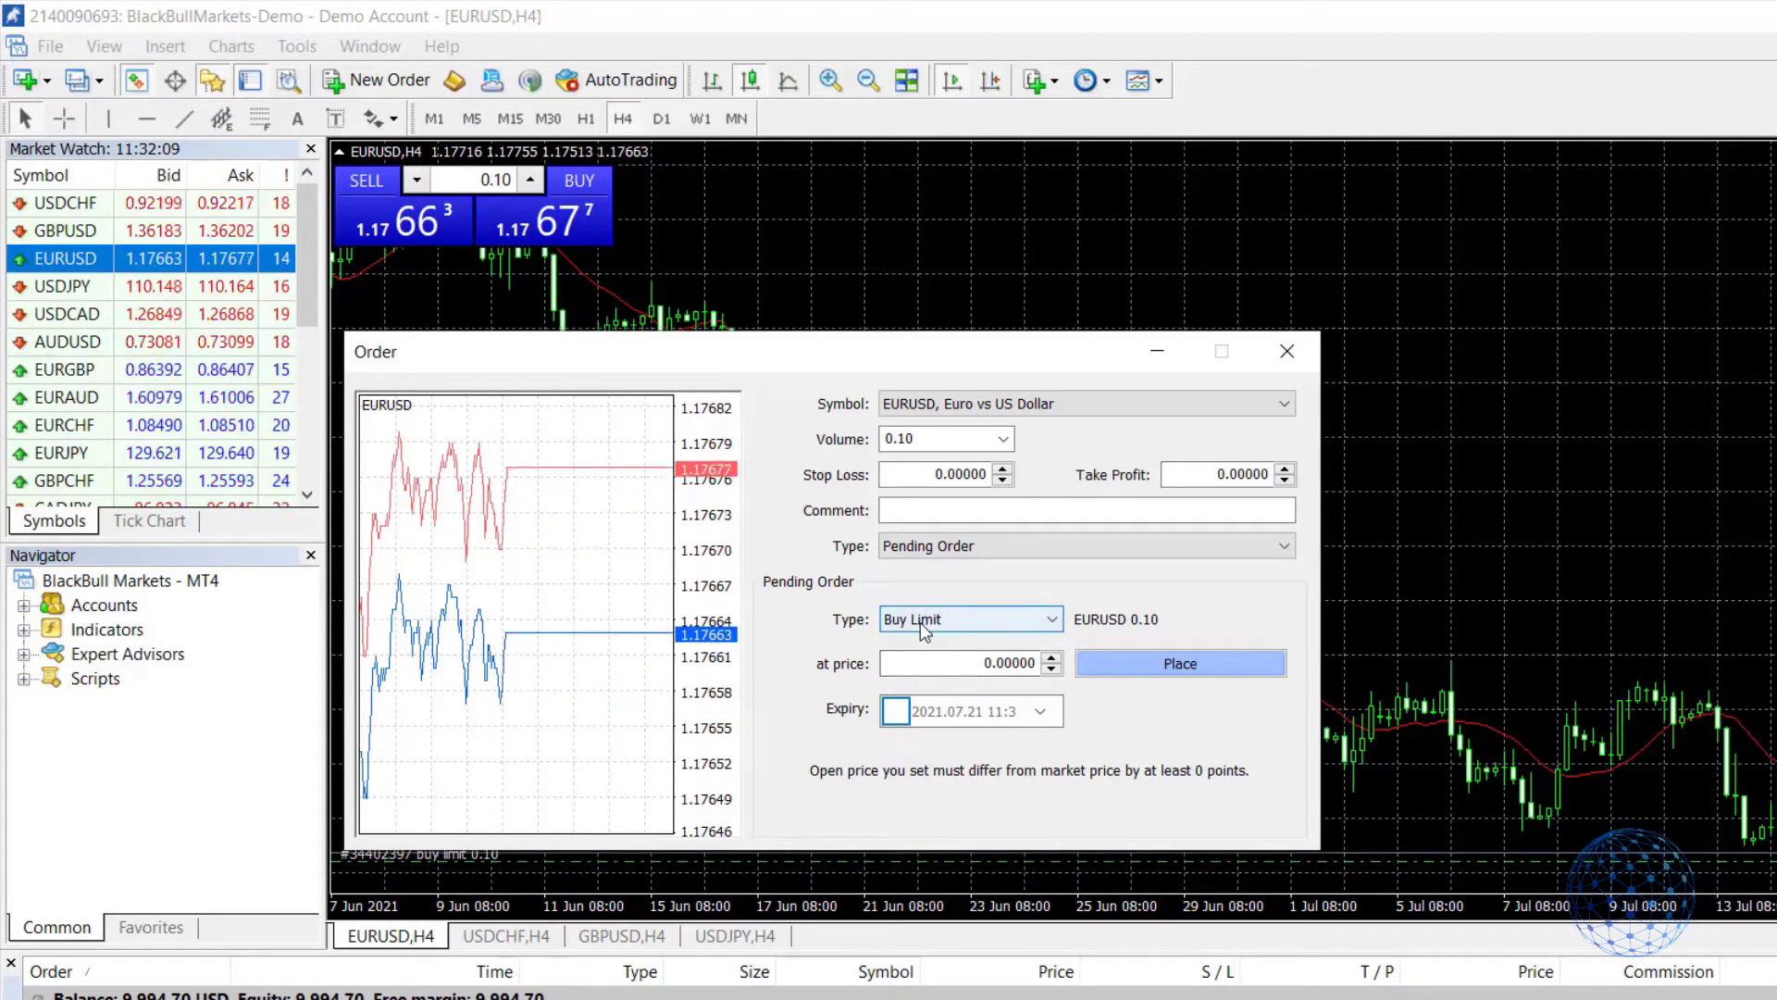
{"action": "left_click", "coordinate": [907, 723]}
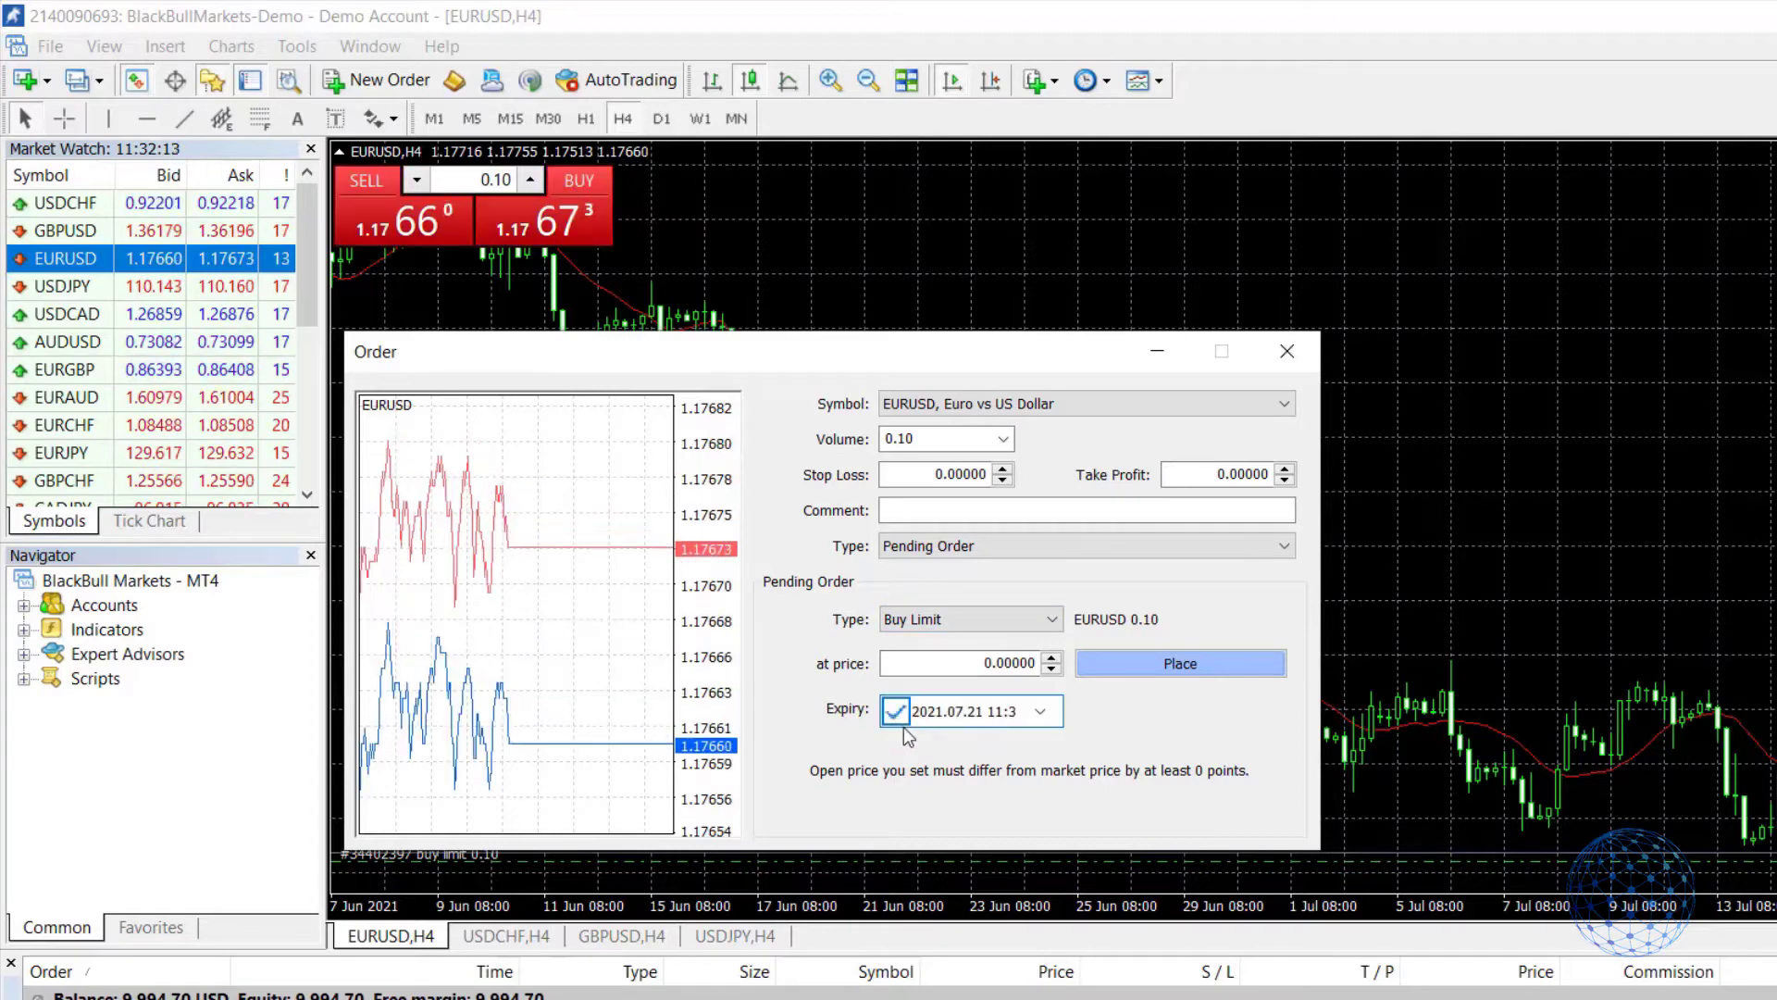
{"action": "left_click", "coordinate": [904, 730]}
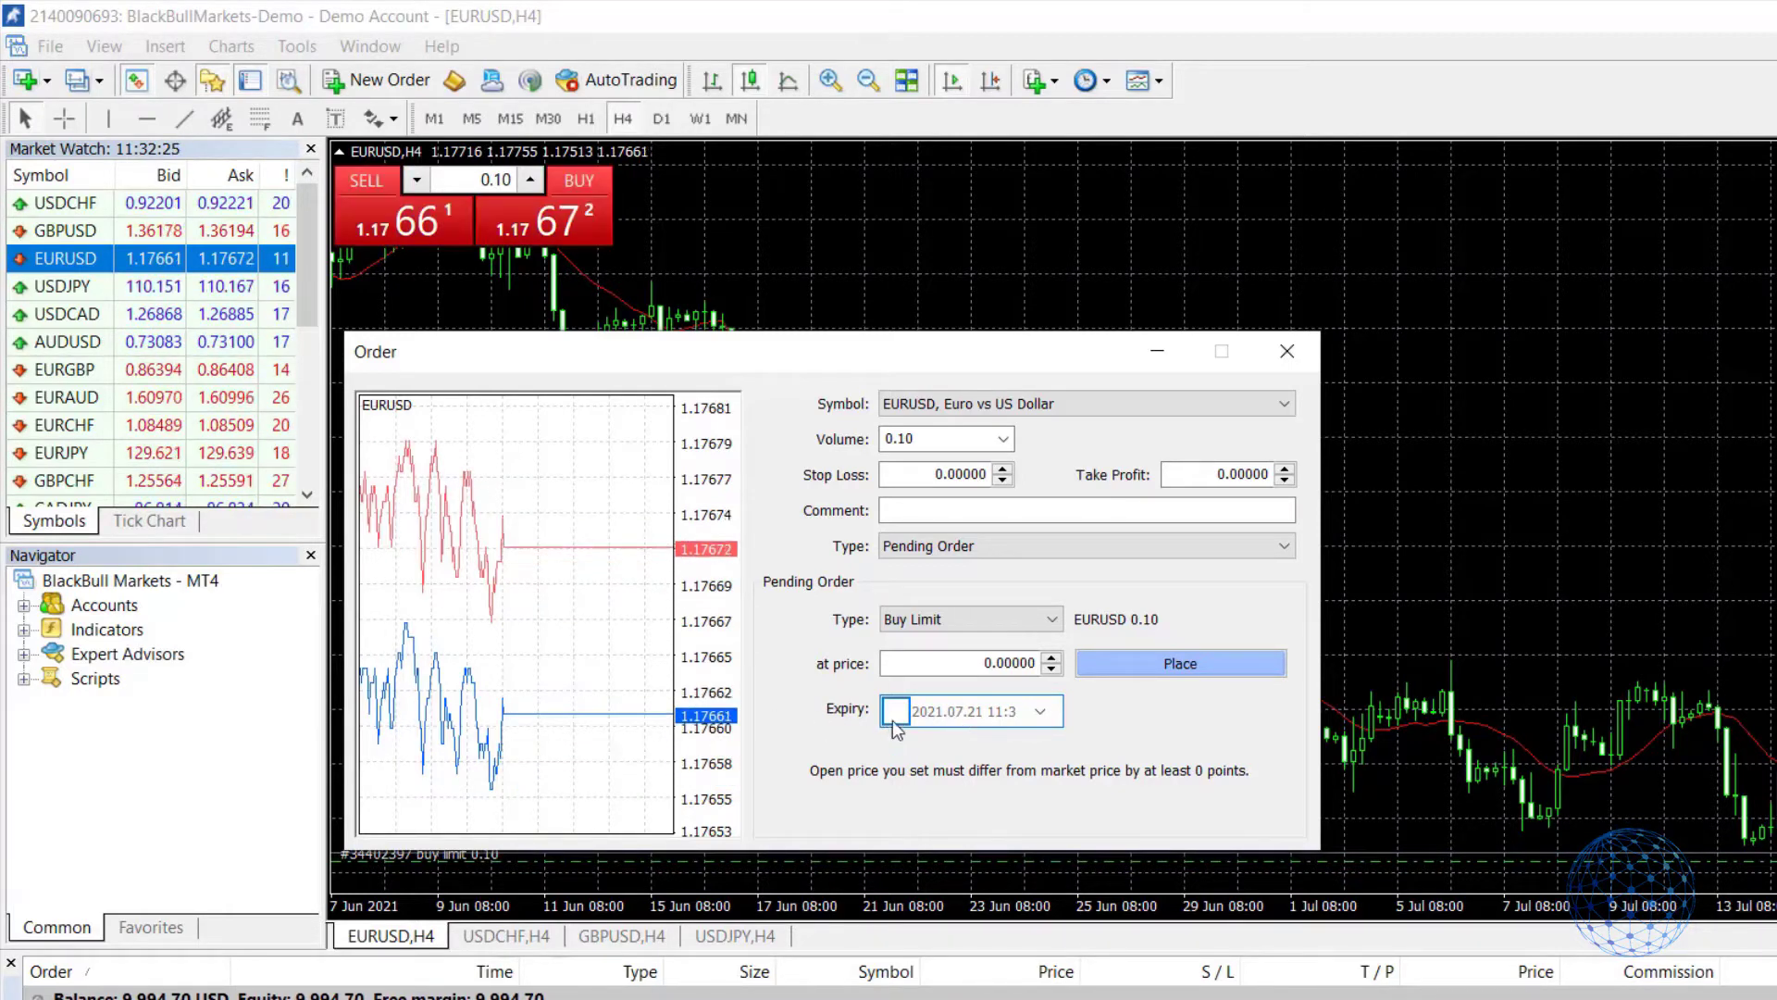
{"action": "left_click", "coordinate": [896, 713]}
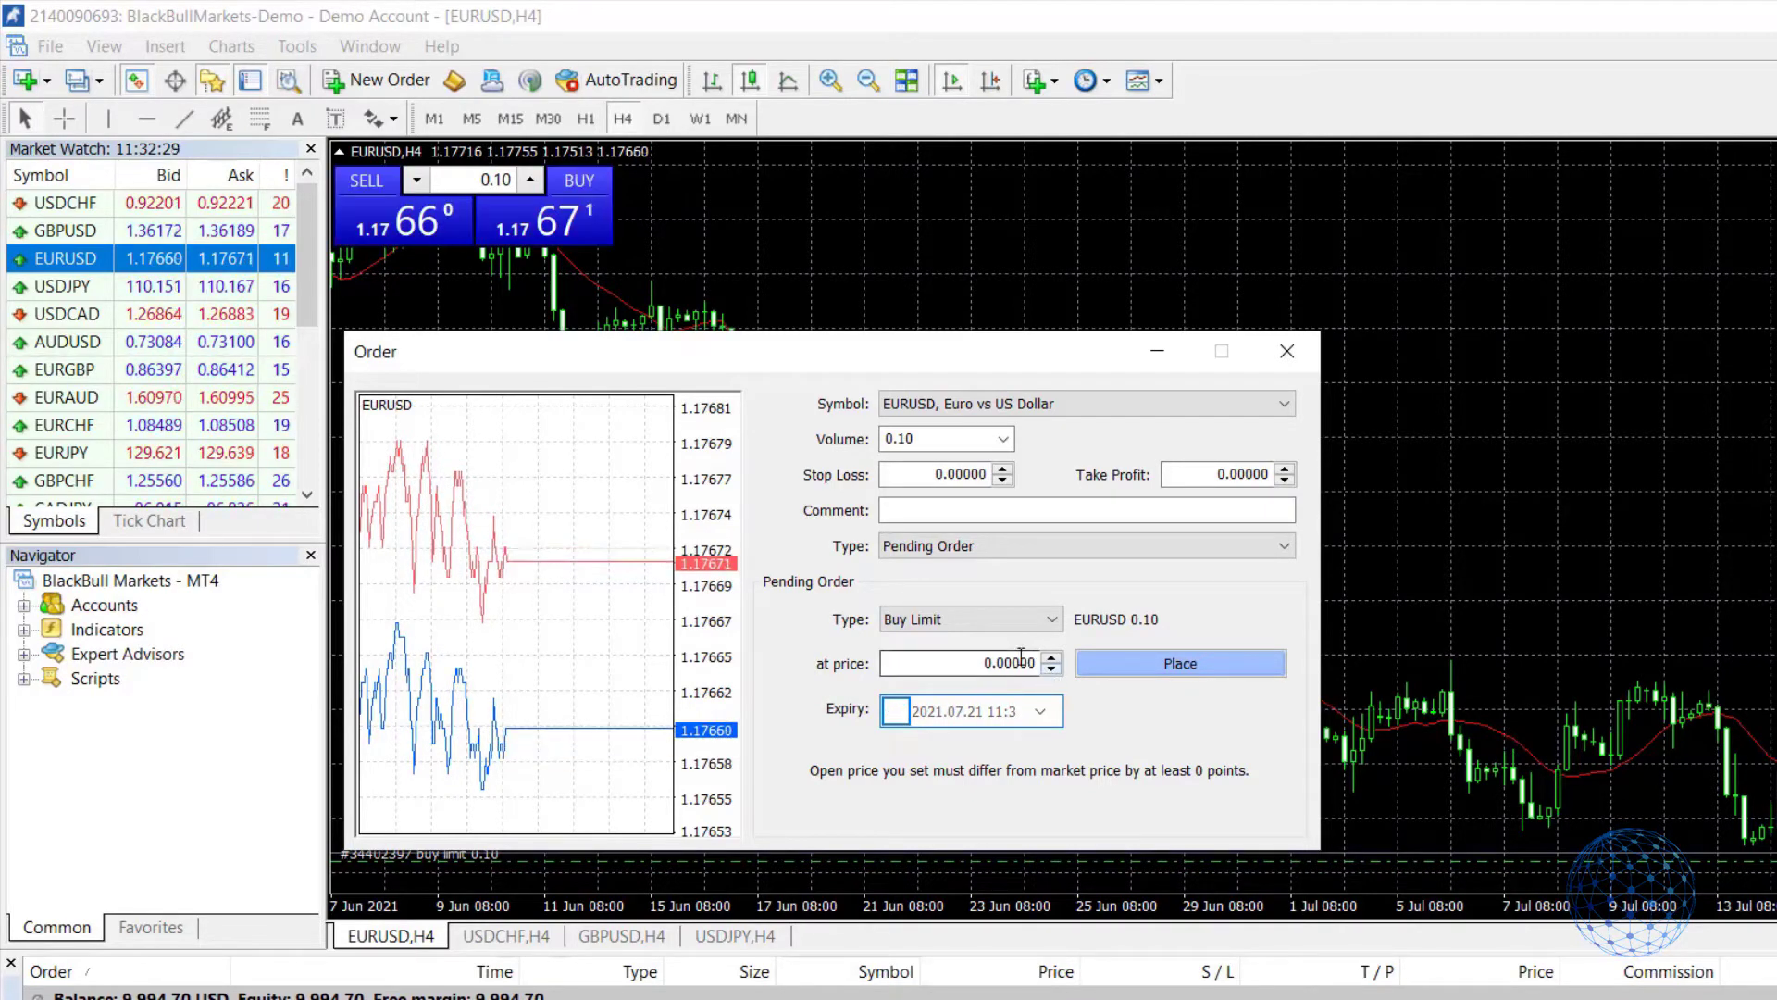
{"action": "left_click", "coordinate": [1022, 627]}
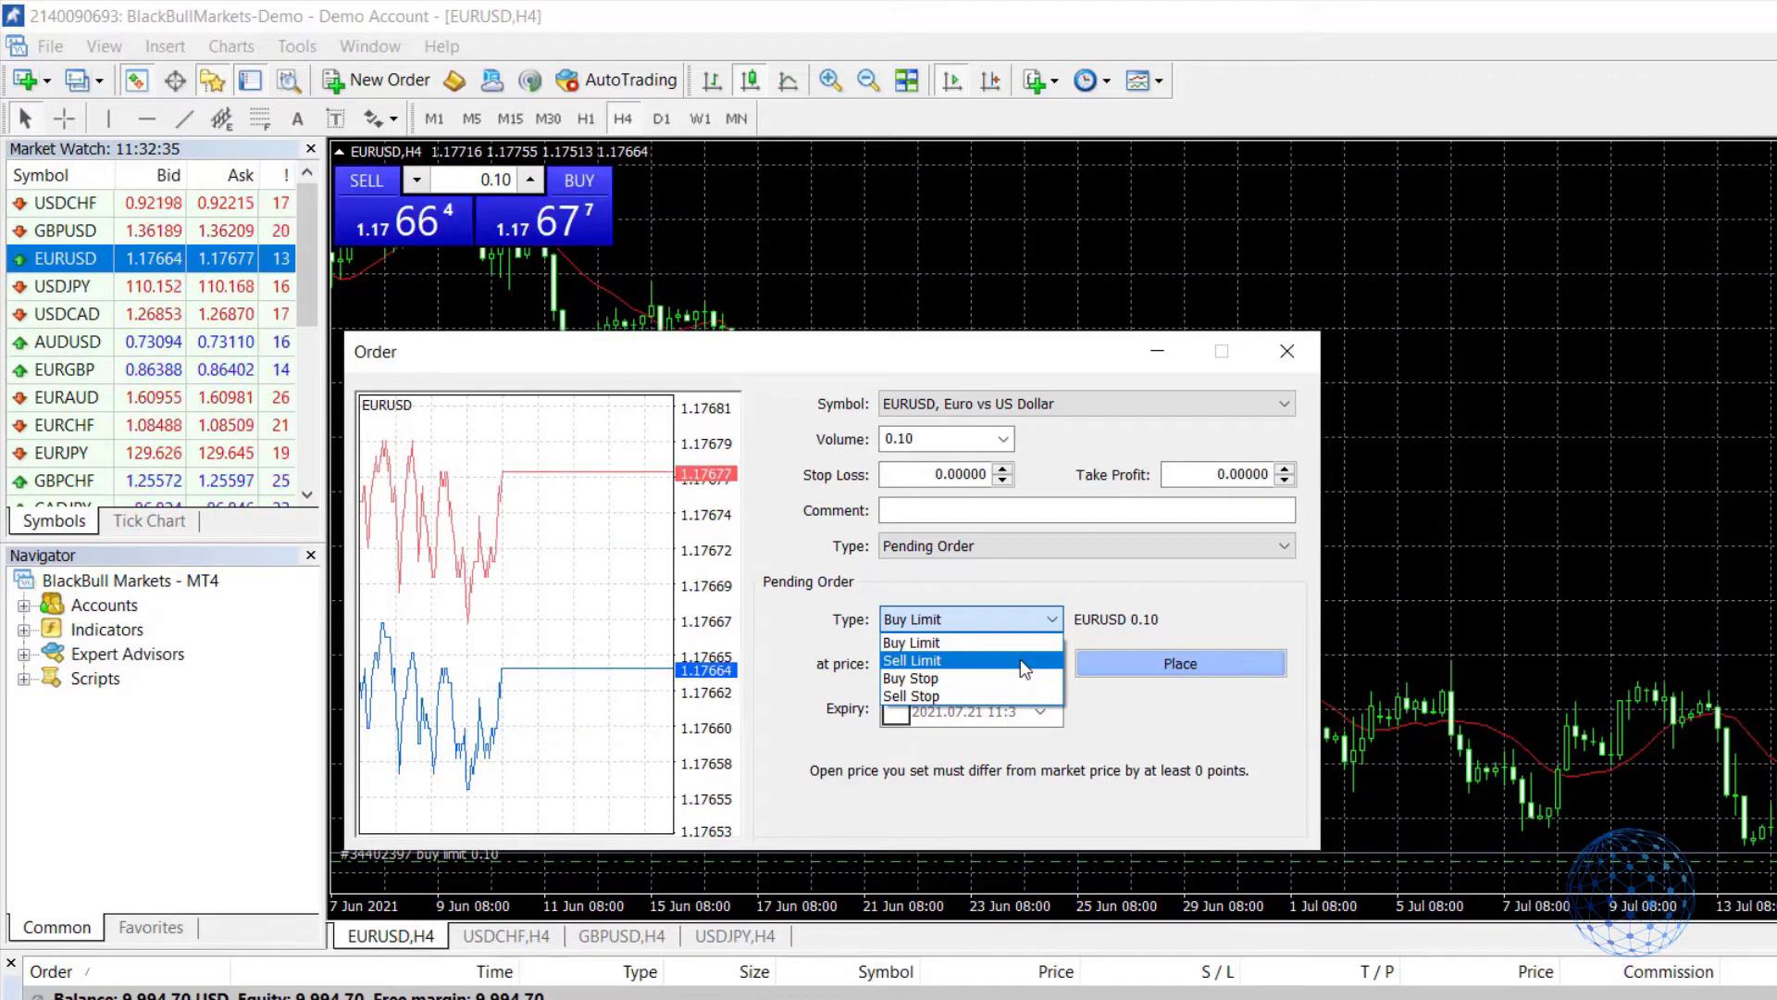
{"action": "left_click", "coordinate": [1021, 661]}
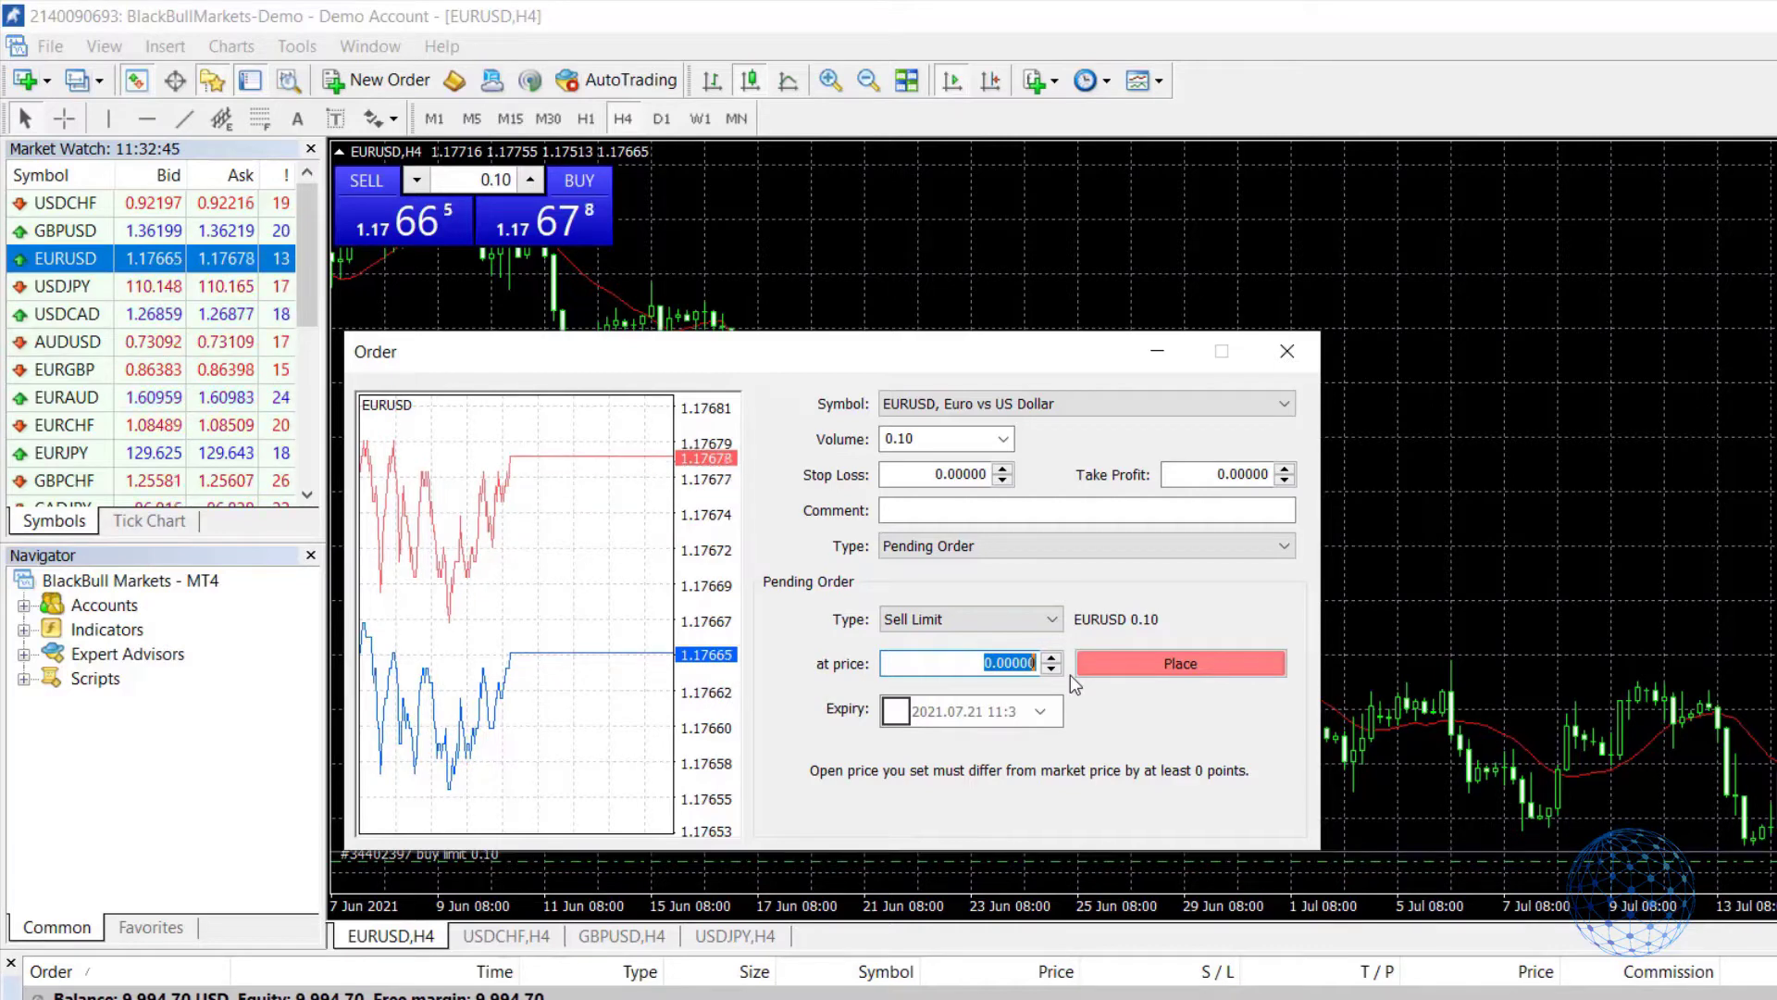
{"action": "type", "text": "1.17000"}
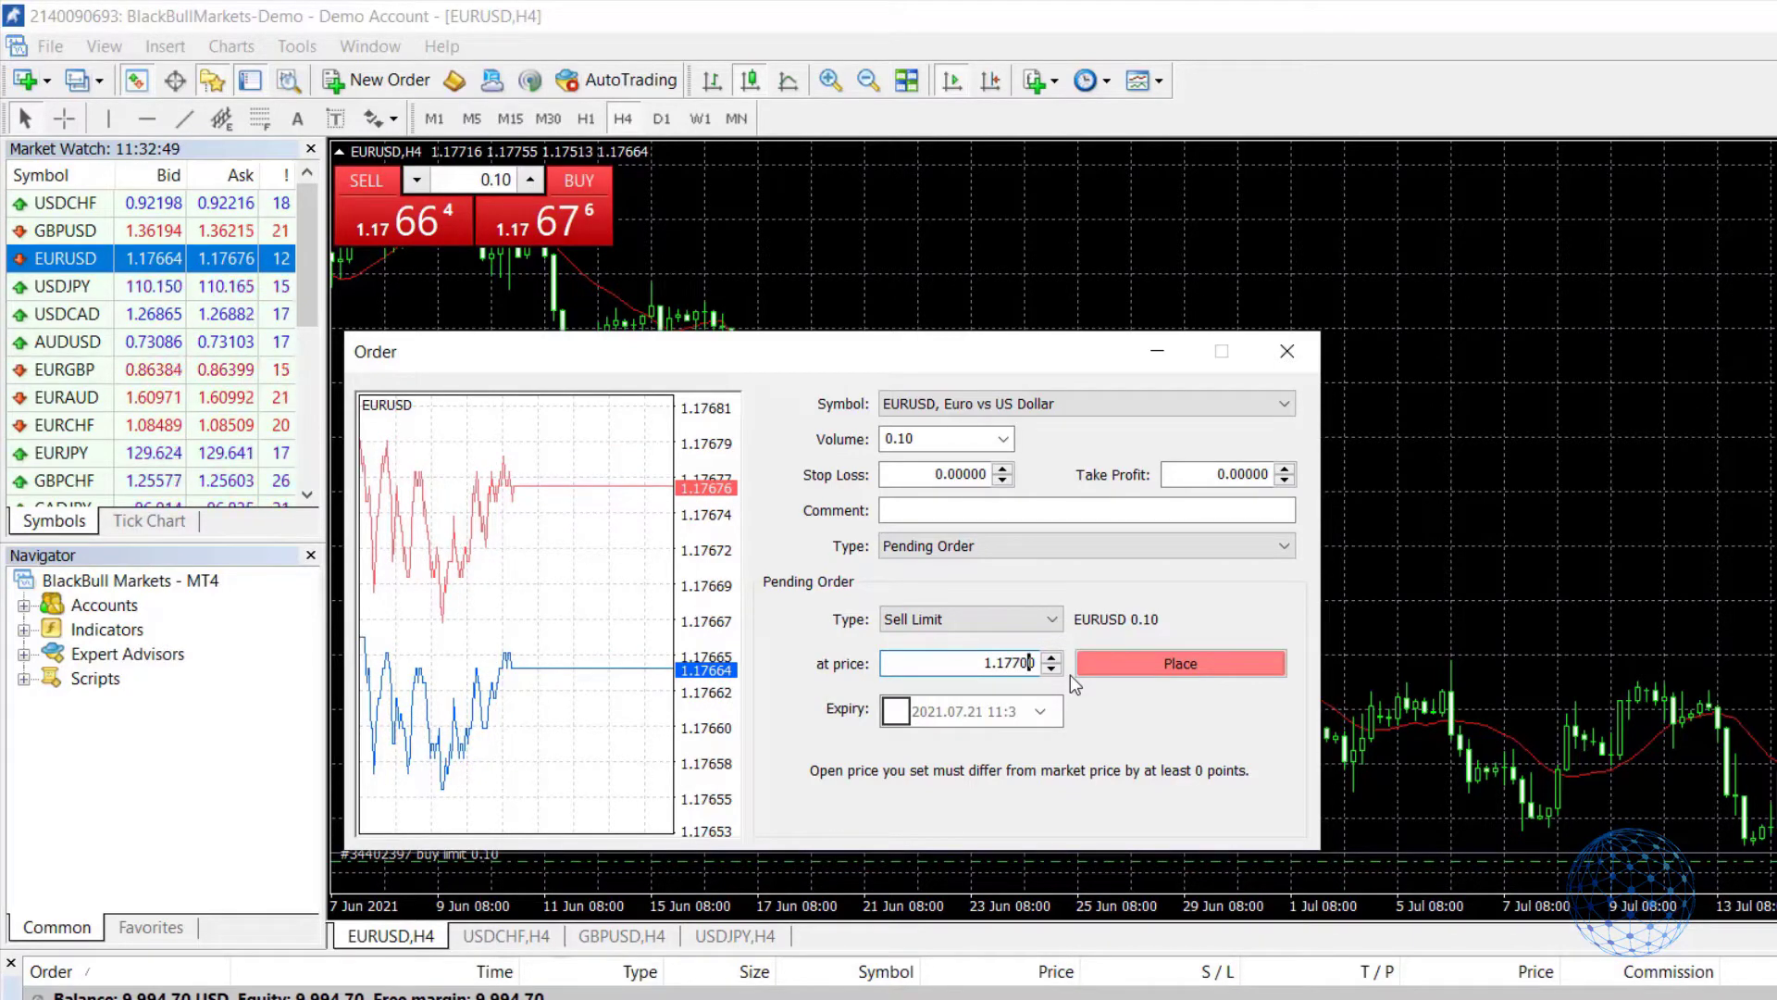
{"action": "left_click", "coordinate": [1206, 669]}
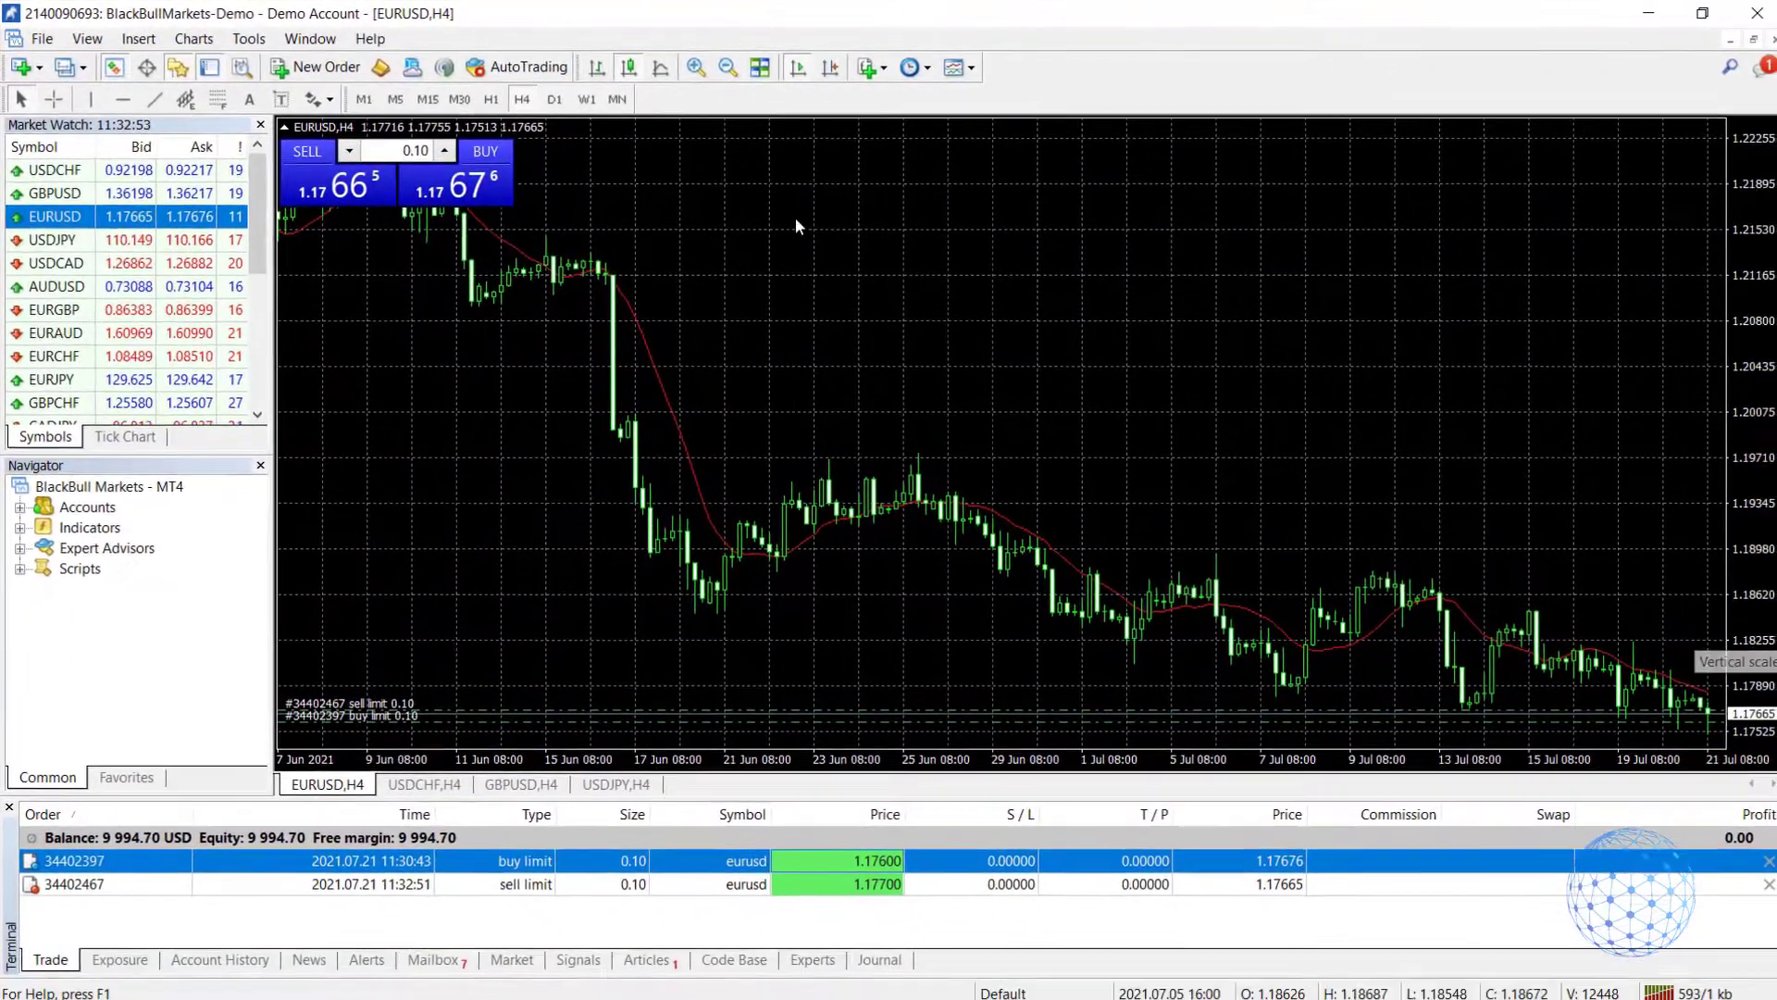
Switch the EURUSD chart to the M15 timeframe
{"action": "left_click", "coordinate": [425, 98]}
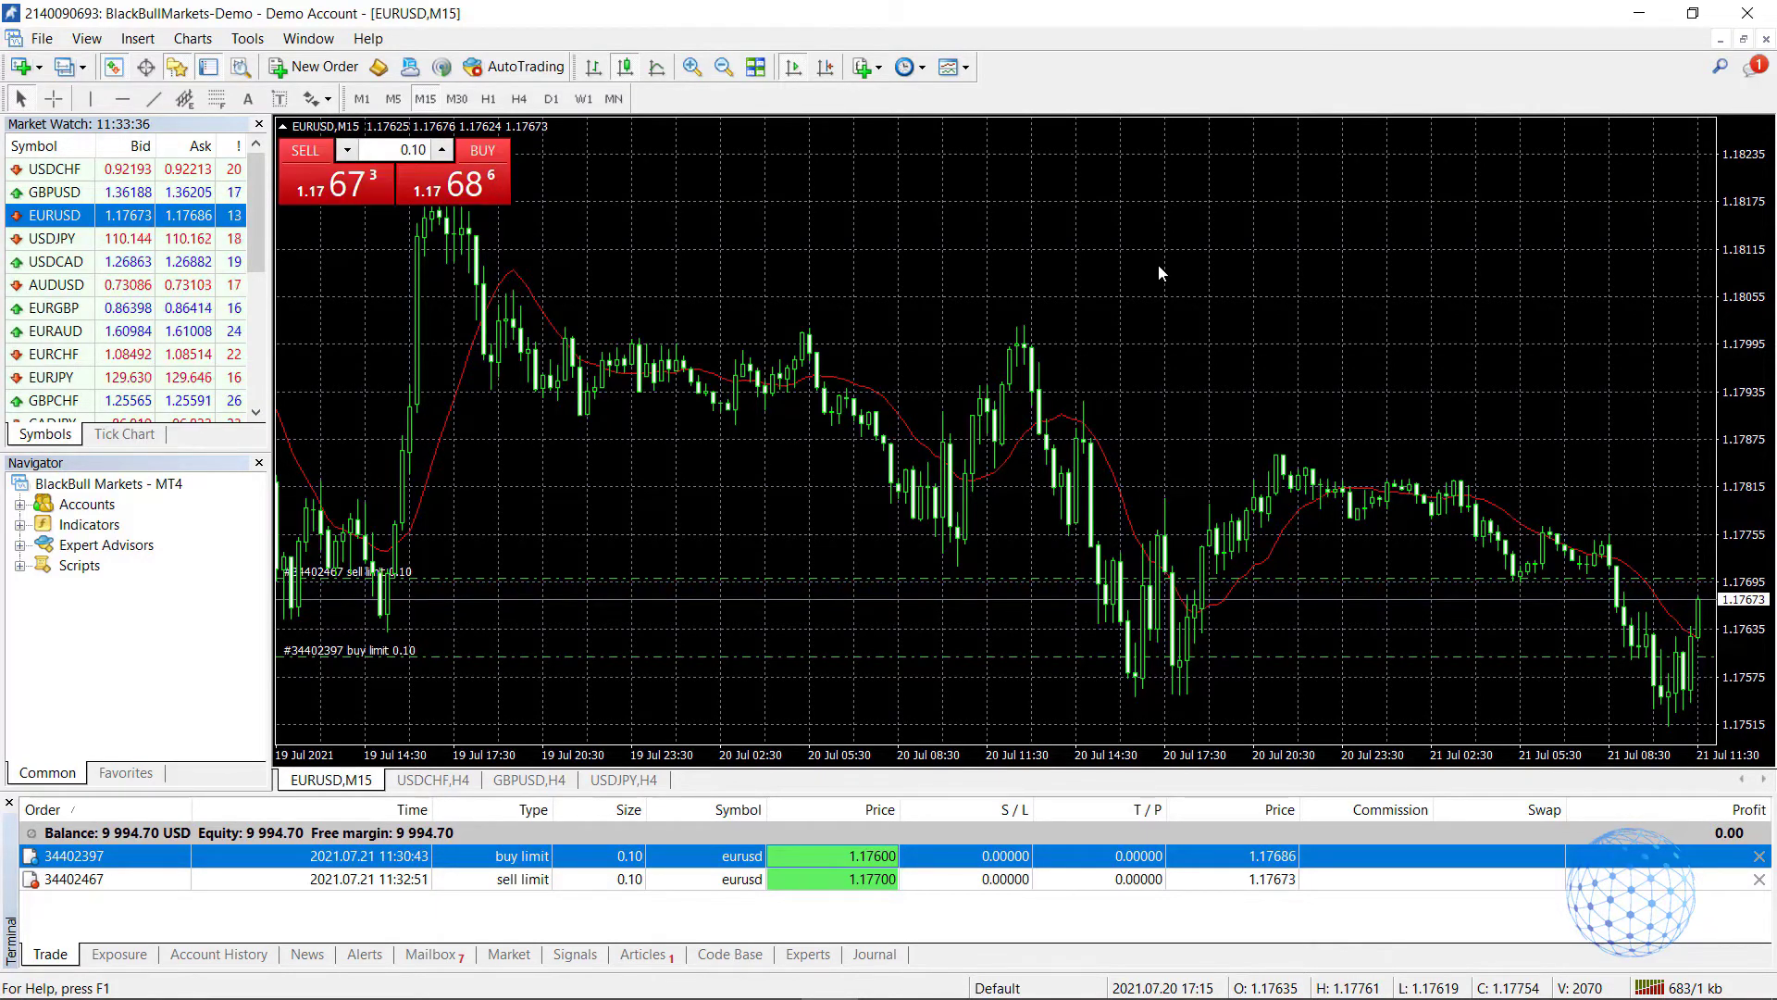
Create and place a new EURUSD Buy Stop pending order at price 1.178
{"action": "right_click", "coordinate": [708, 226]}
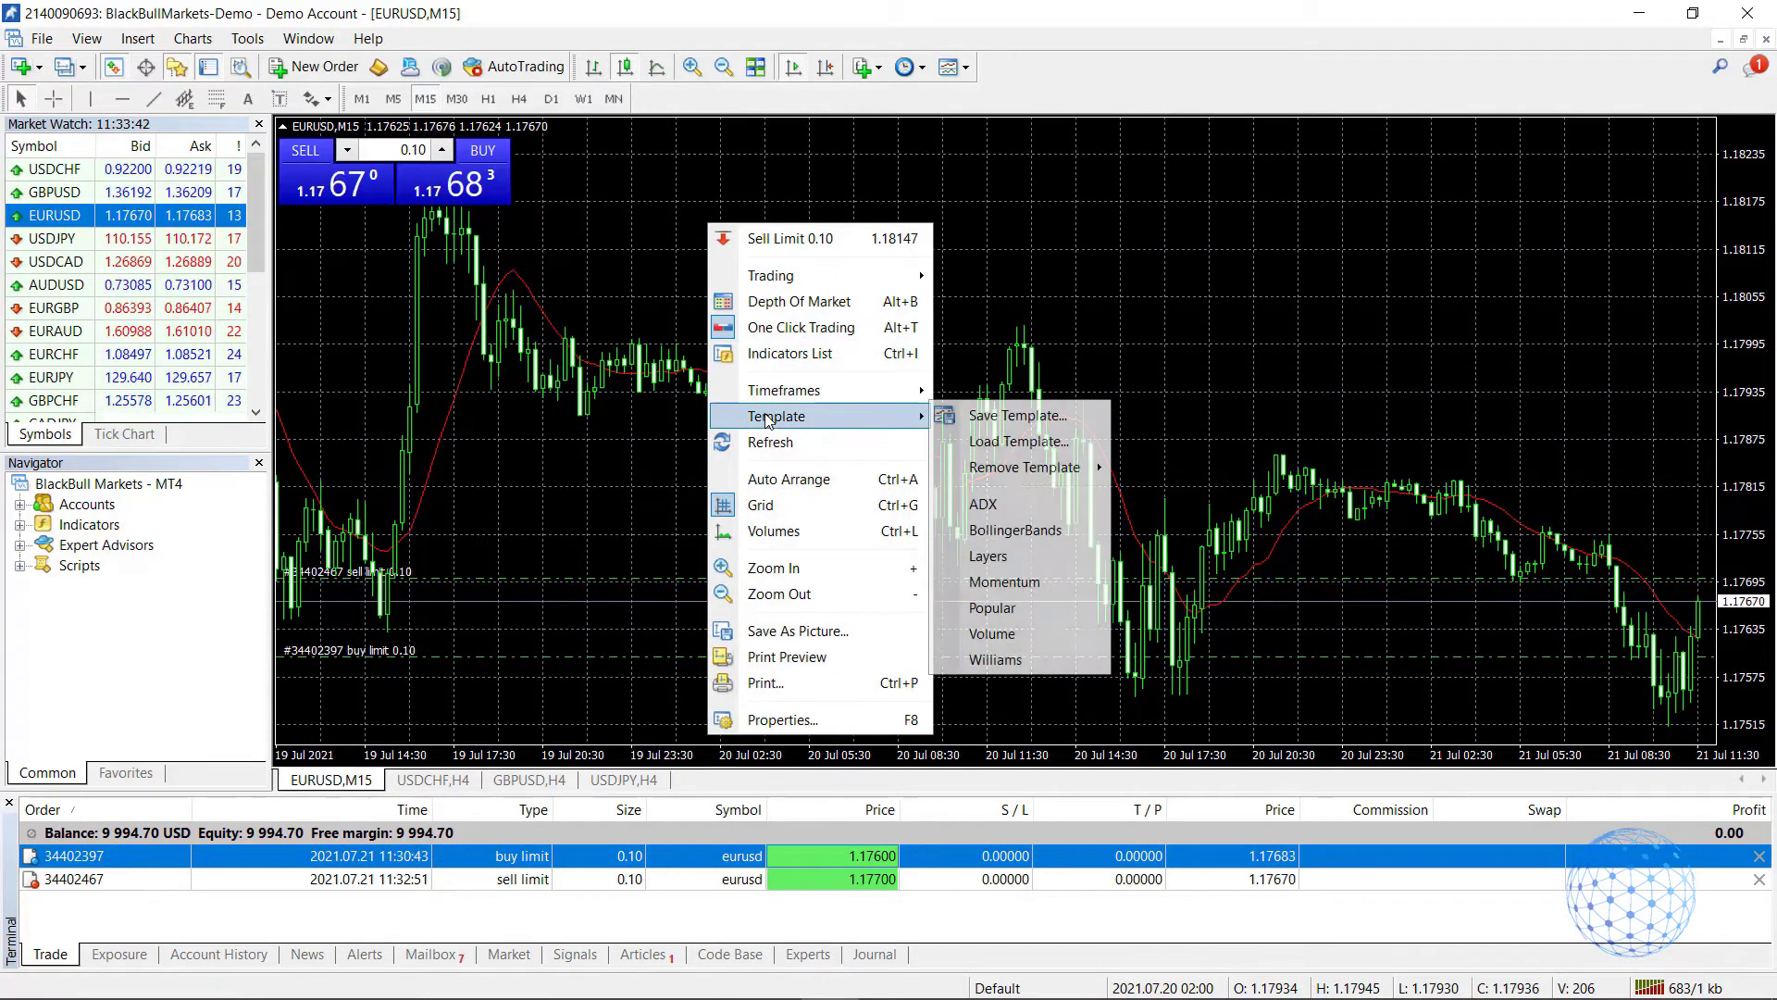
{"action": "mouse_move", "coordinate": [817, 275]}
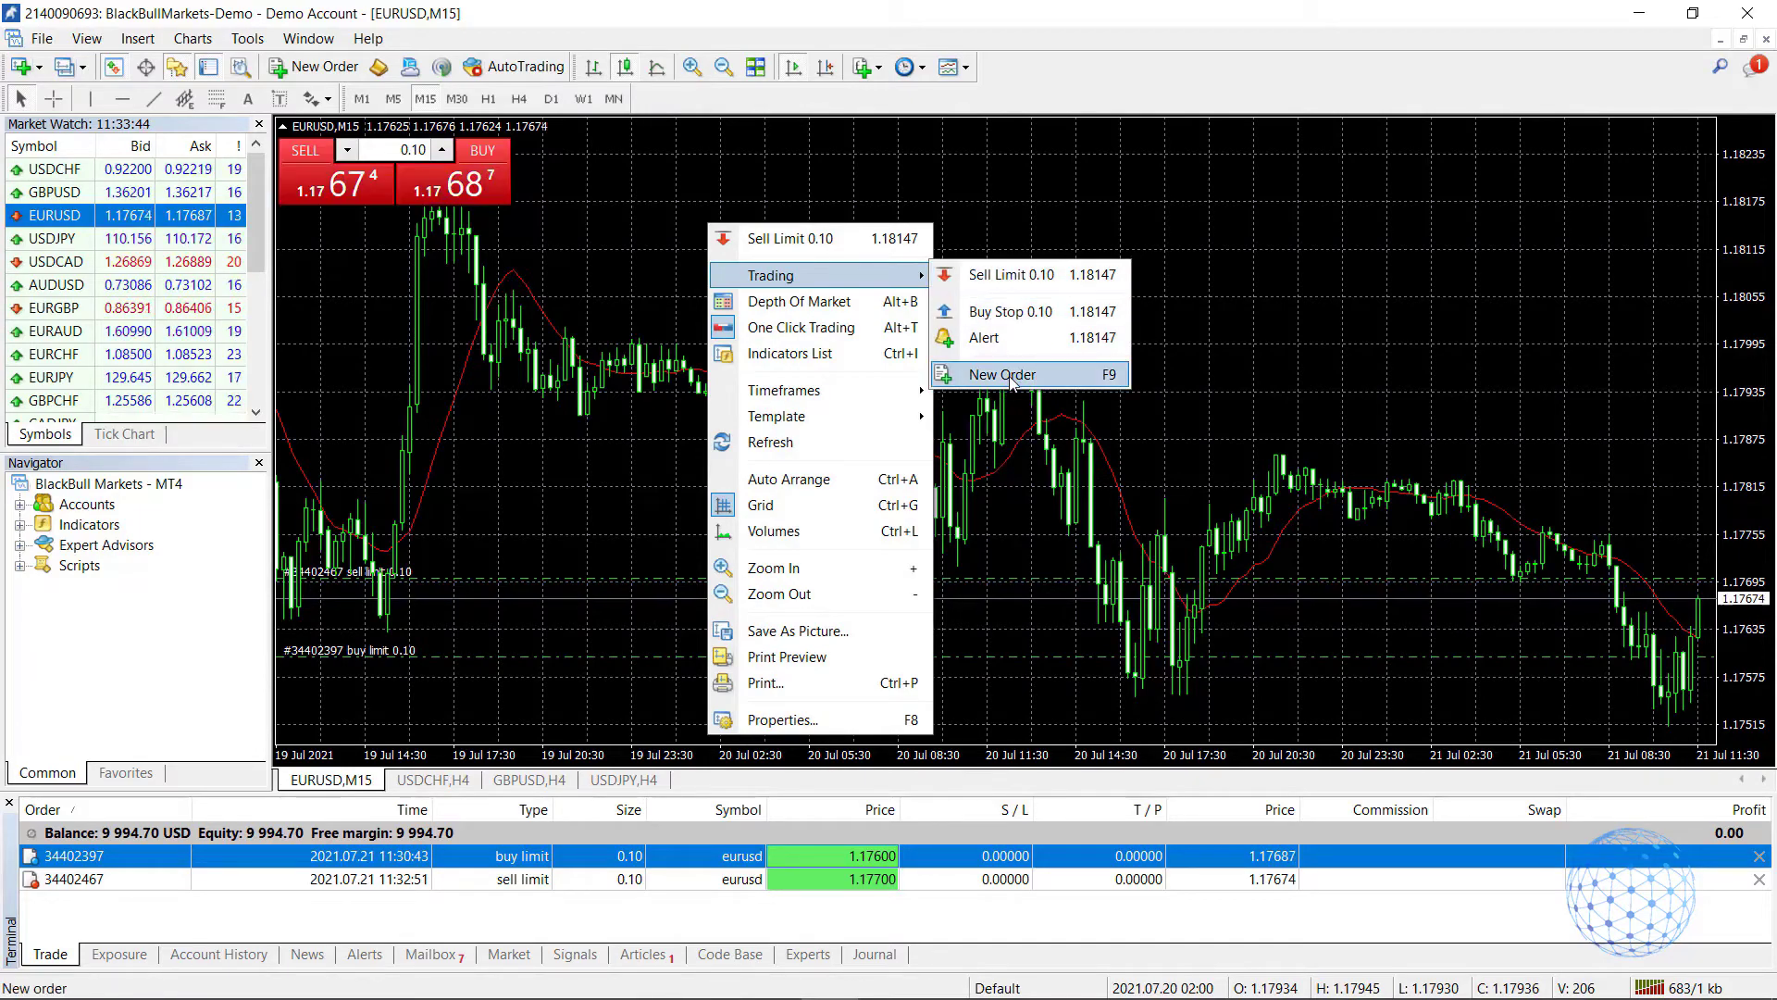
{"action": "left_click", "coordinate": [1003, 375]}
{"action": "left_click", "coordinate": [815, 455]}
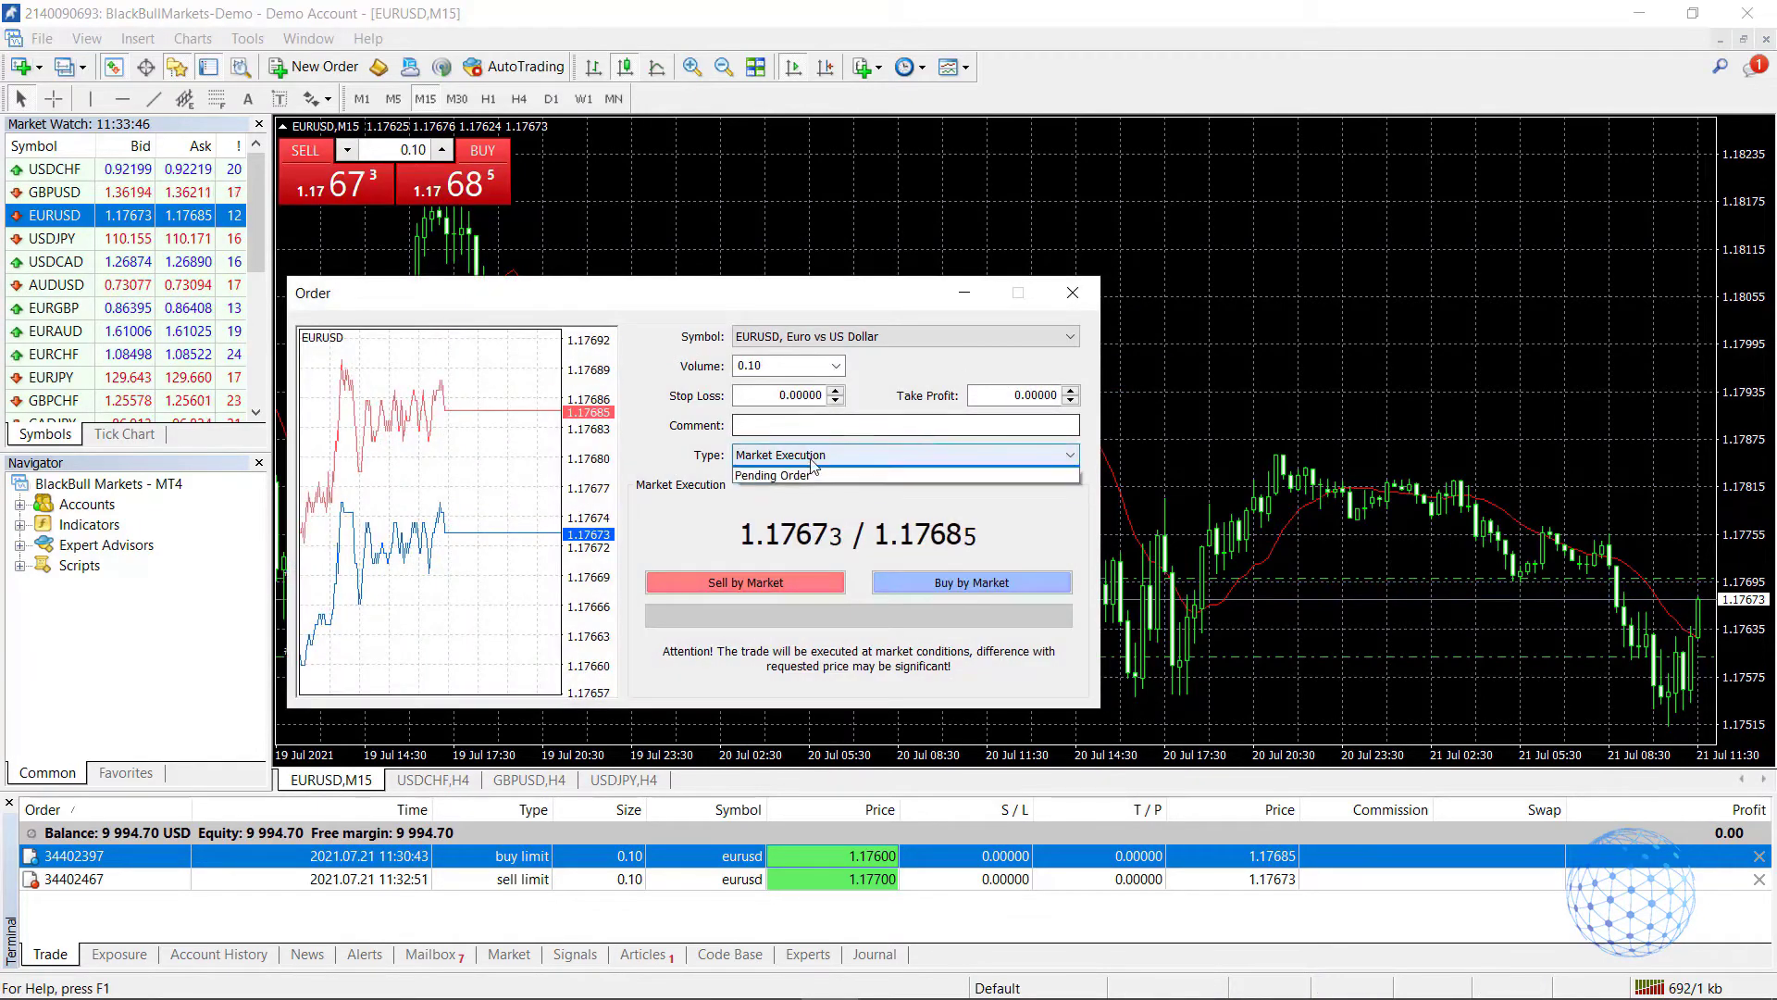
{"action": "left_click", "coordinate": [809, 484]}
{"action": "left_click", "coordinate": [816, 519]}
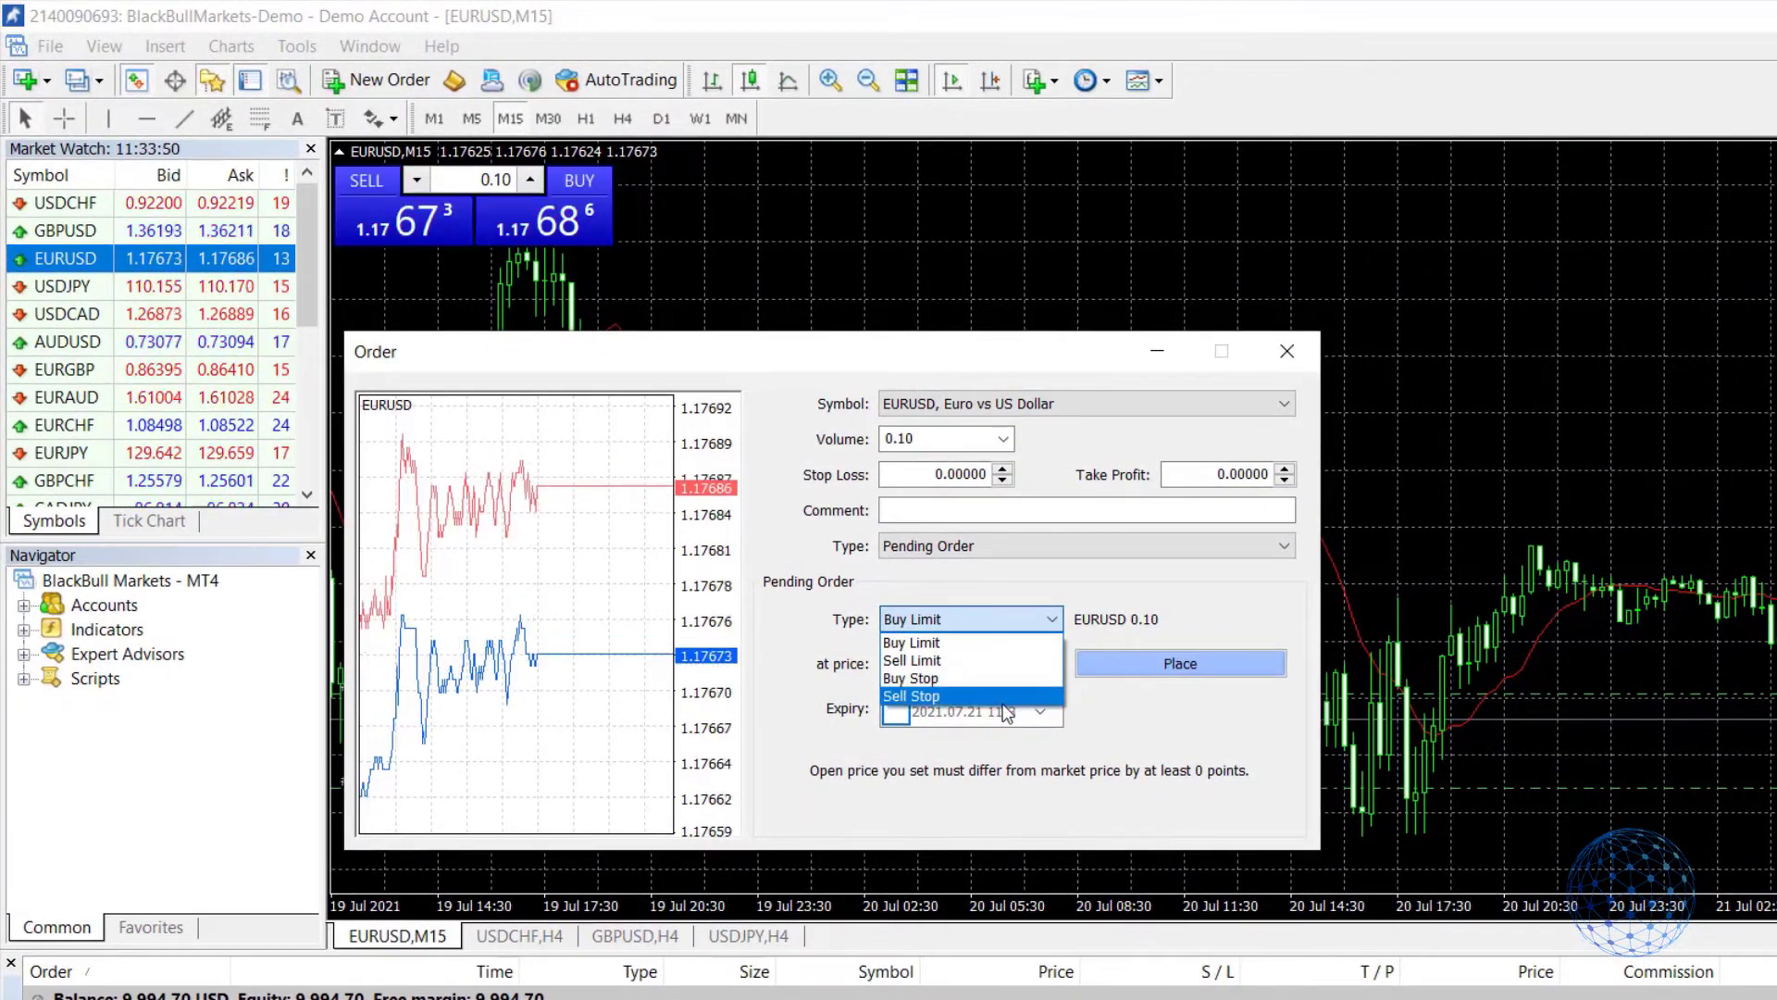
{"action": "left_click", "coordinate": [991, 683]}
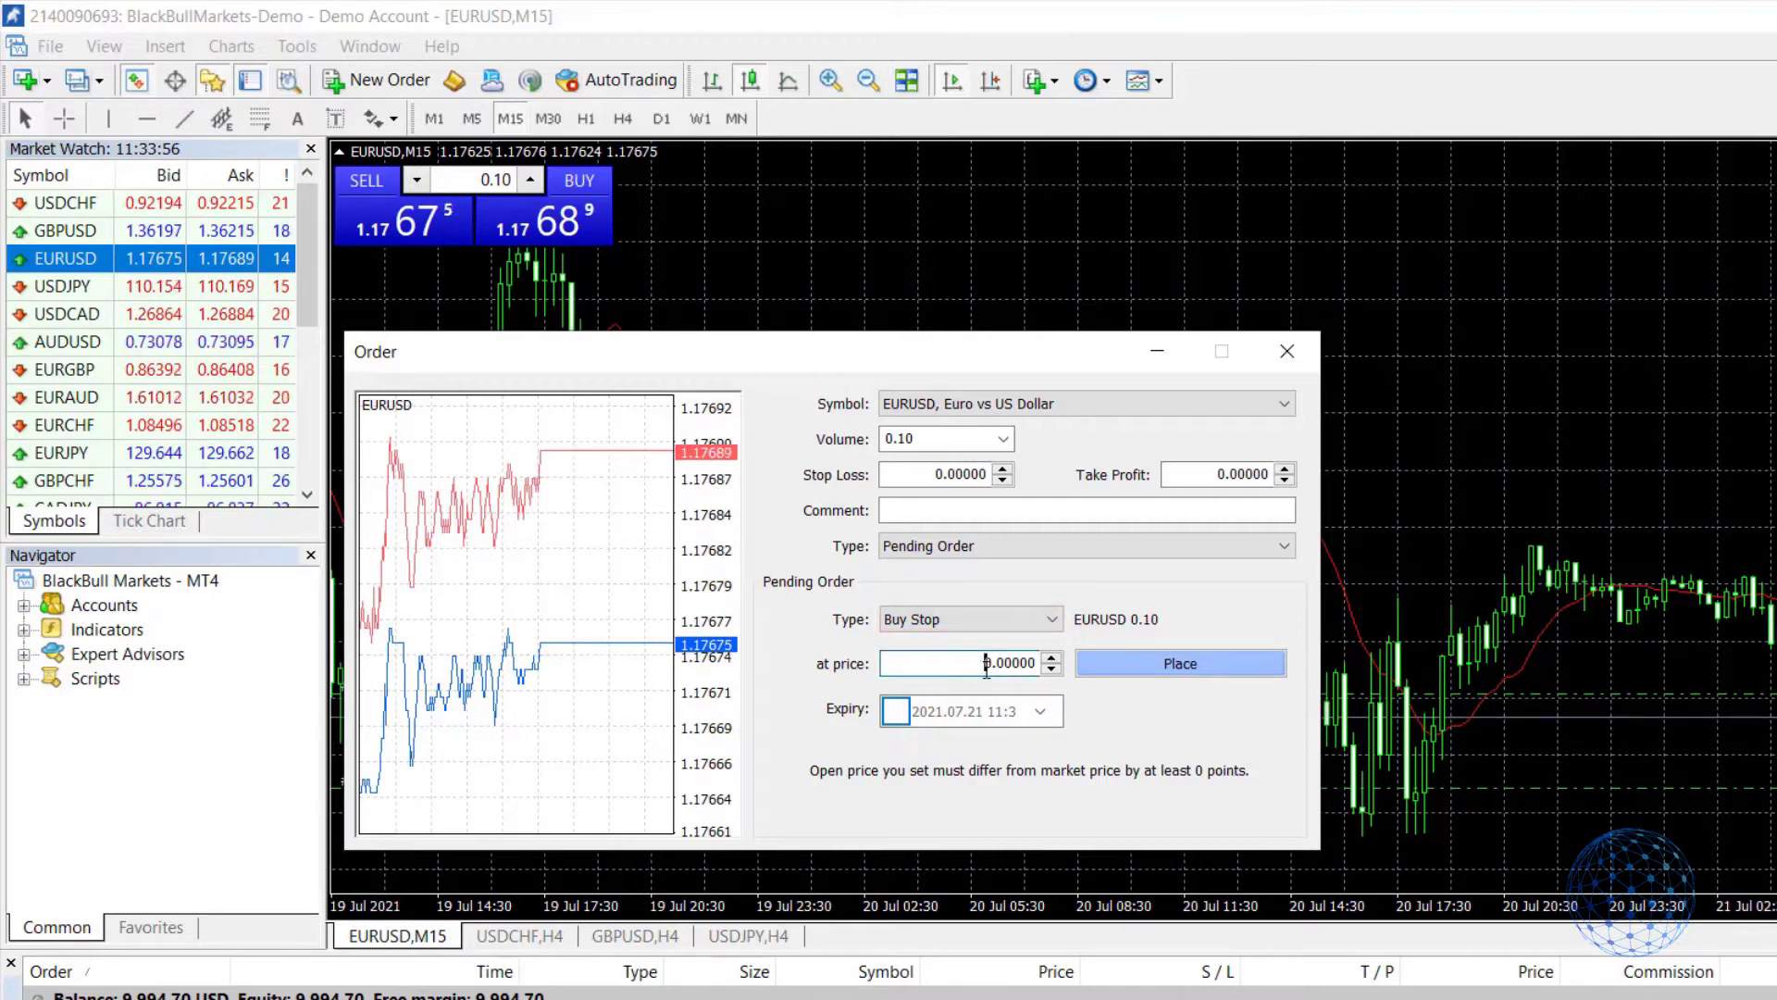
{"action": "double_click", "coordinate": [983, 664]}
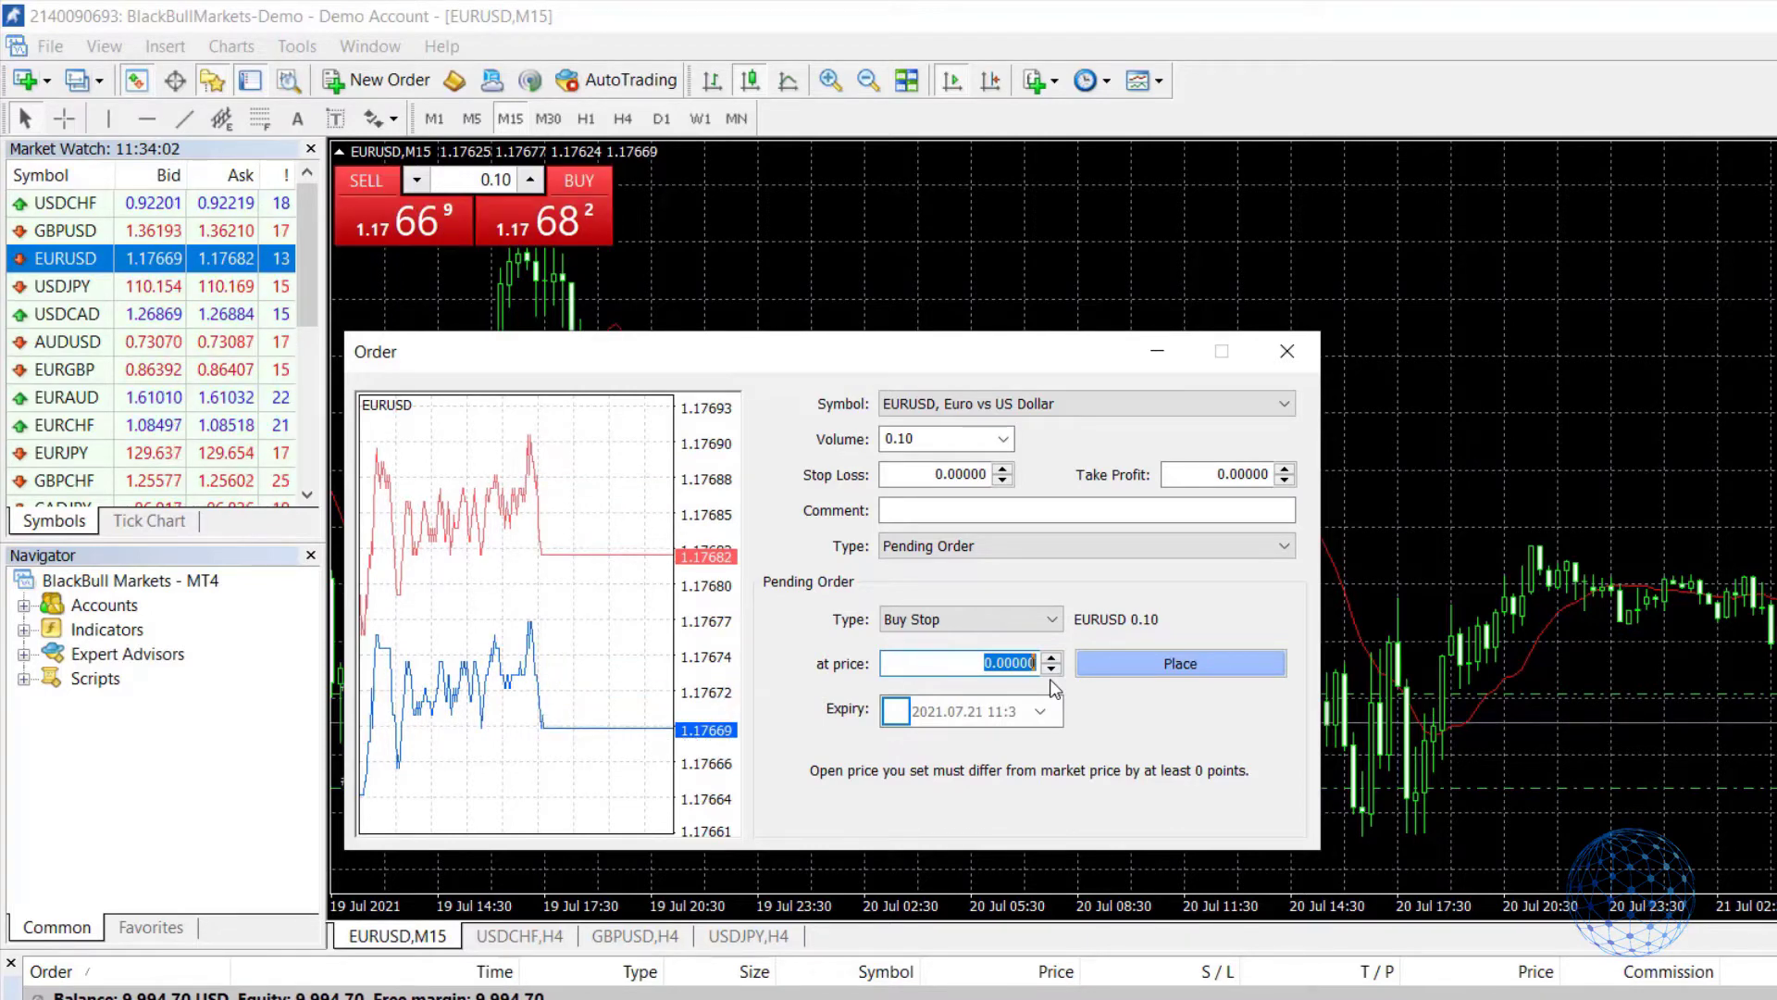
{"action": "type", "text": "1.17800"}
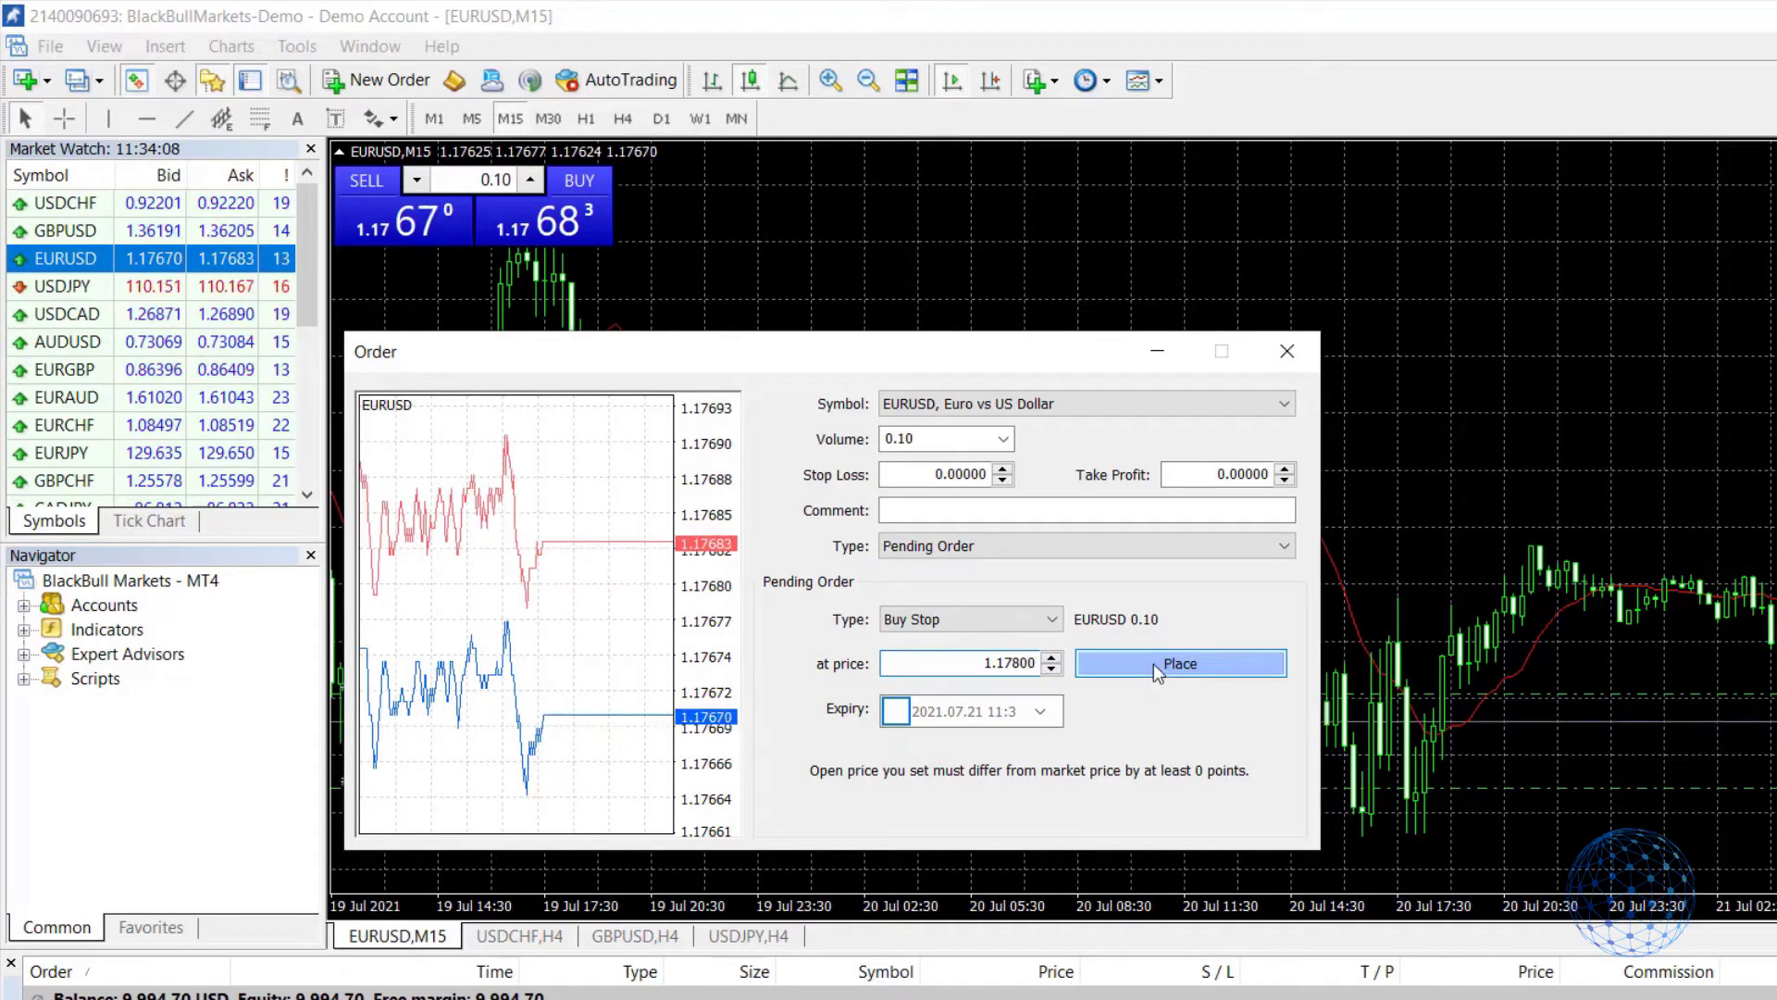
{"action": "left_click", "coordinate": [1154, 665]}
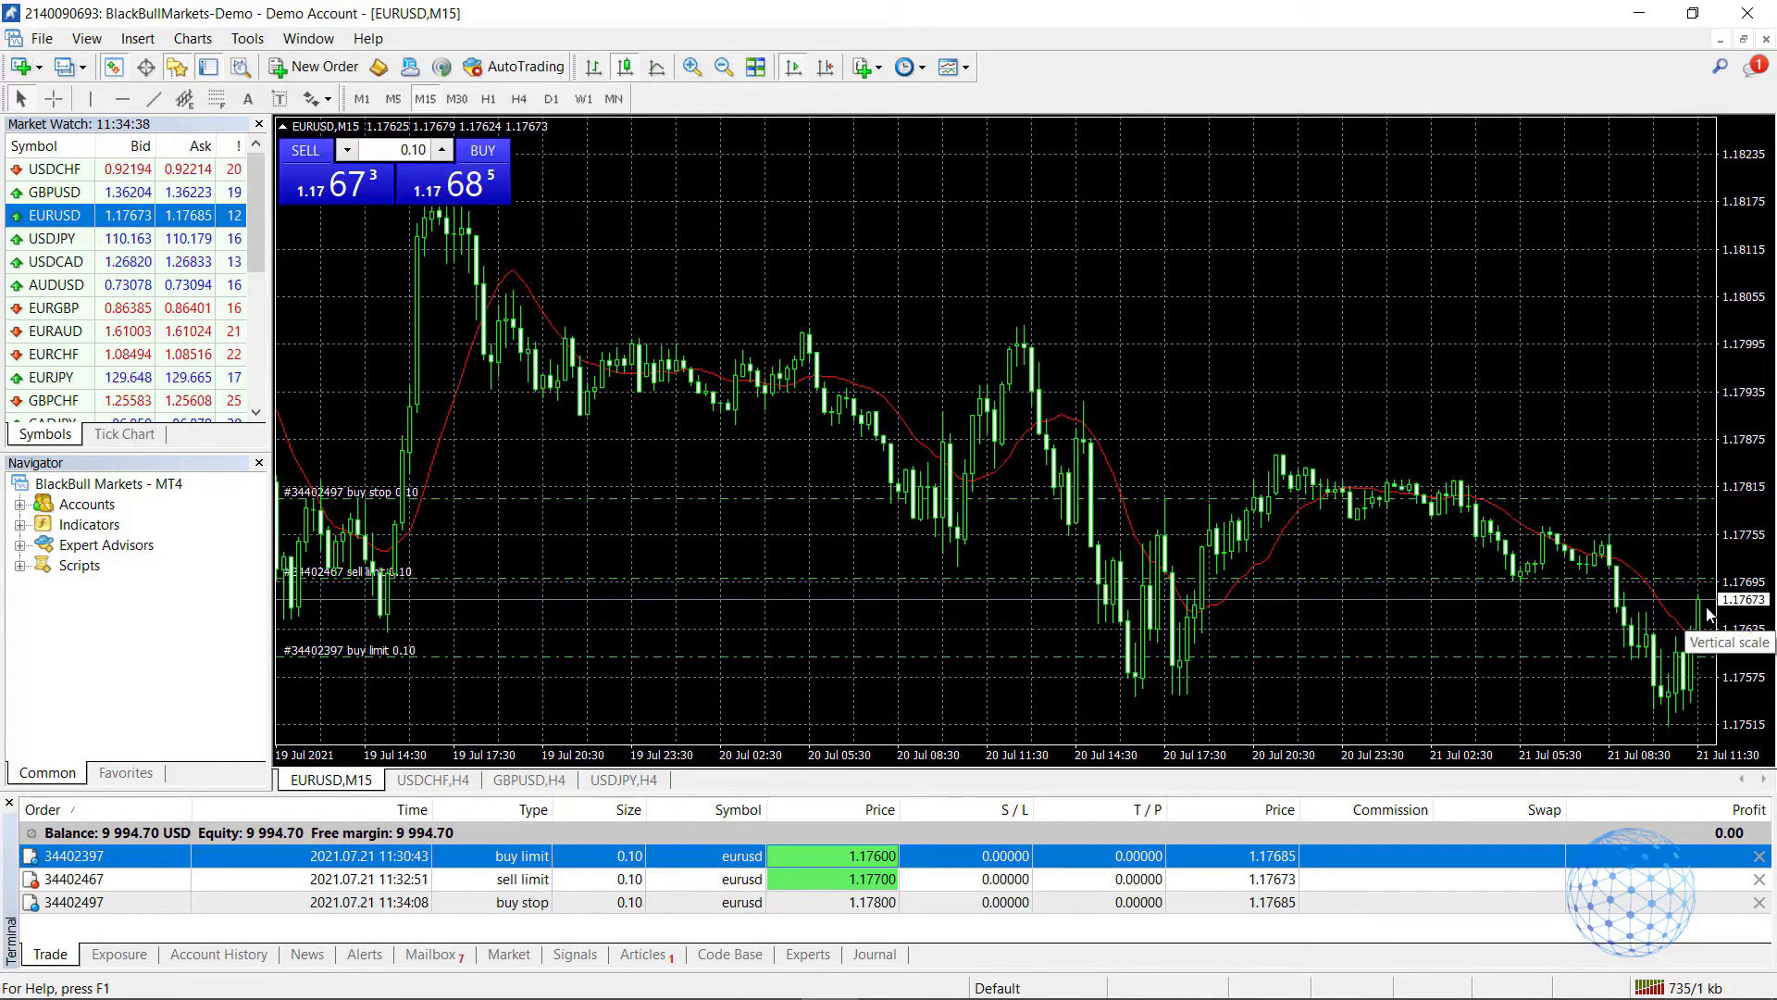
Through the chart's New Order dialog, submit a 0.10-lot EURUSD Sell Stop pending order priced at 1.17500
{"action": "right_click", "coordinate": [762, 193]}
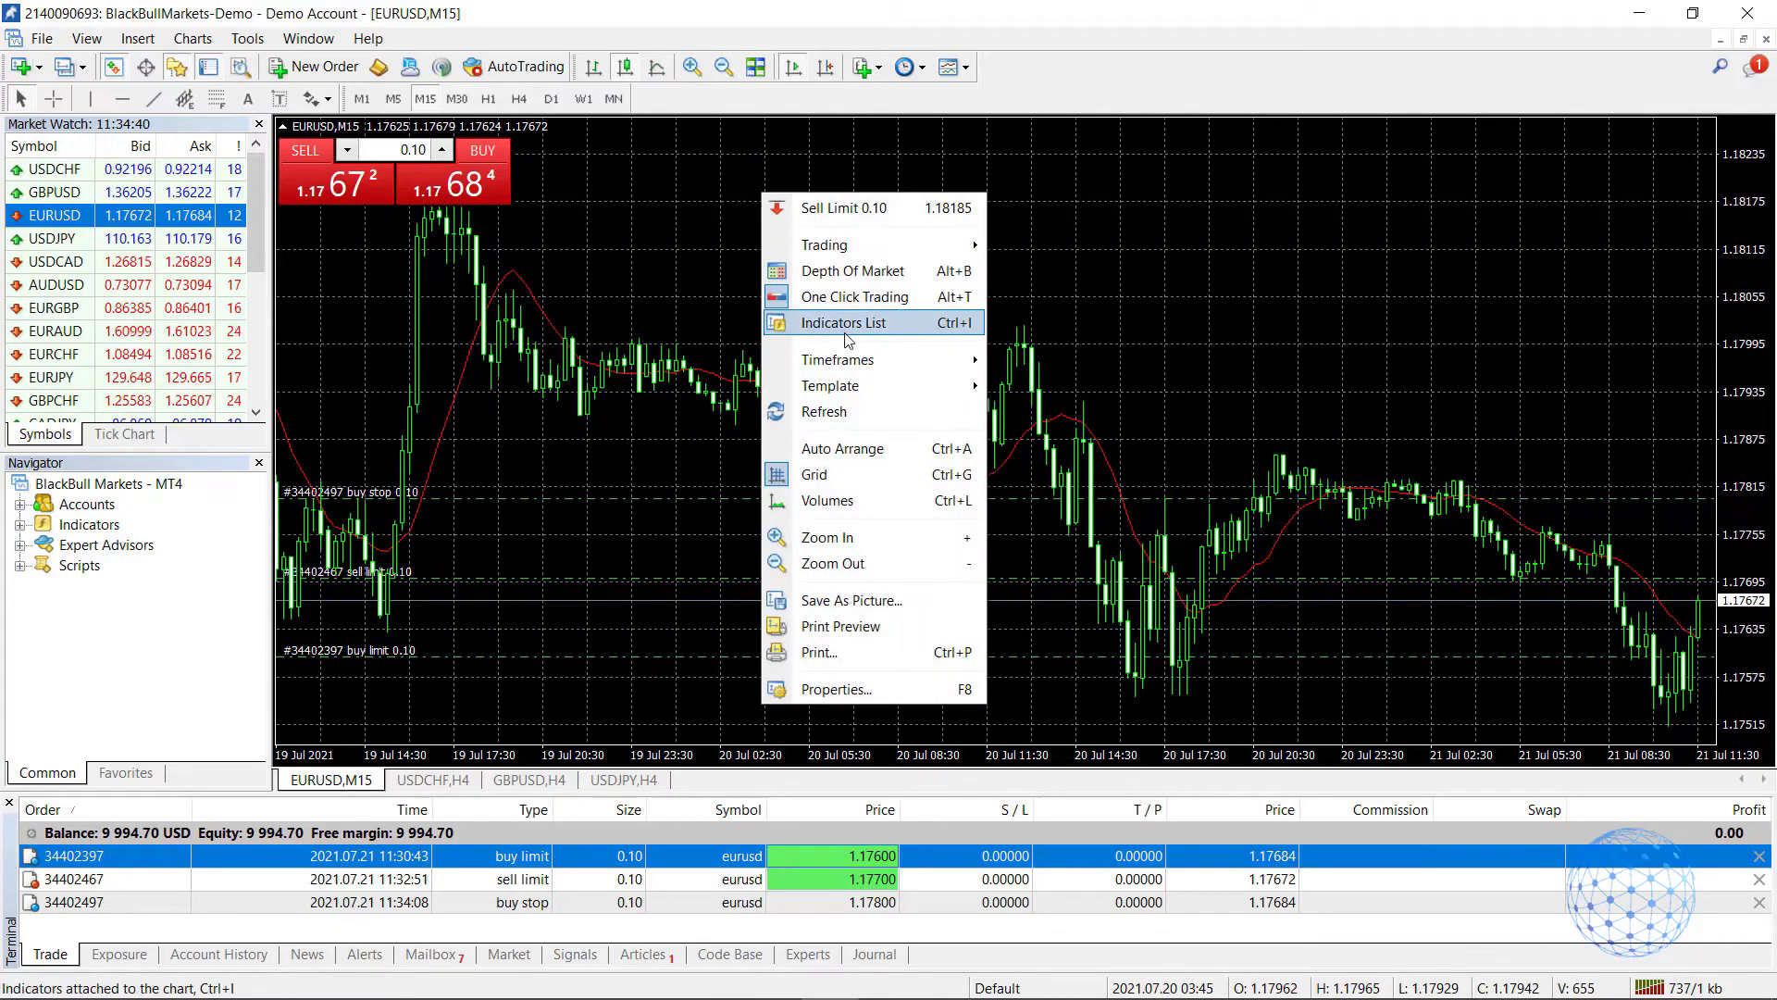
{"action": "mouse_move", "coordinate": [825, 245]}
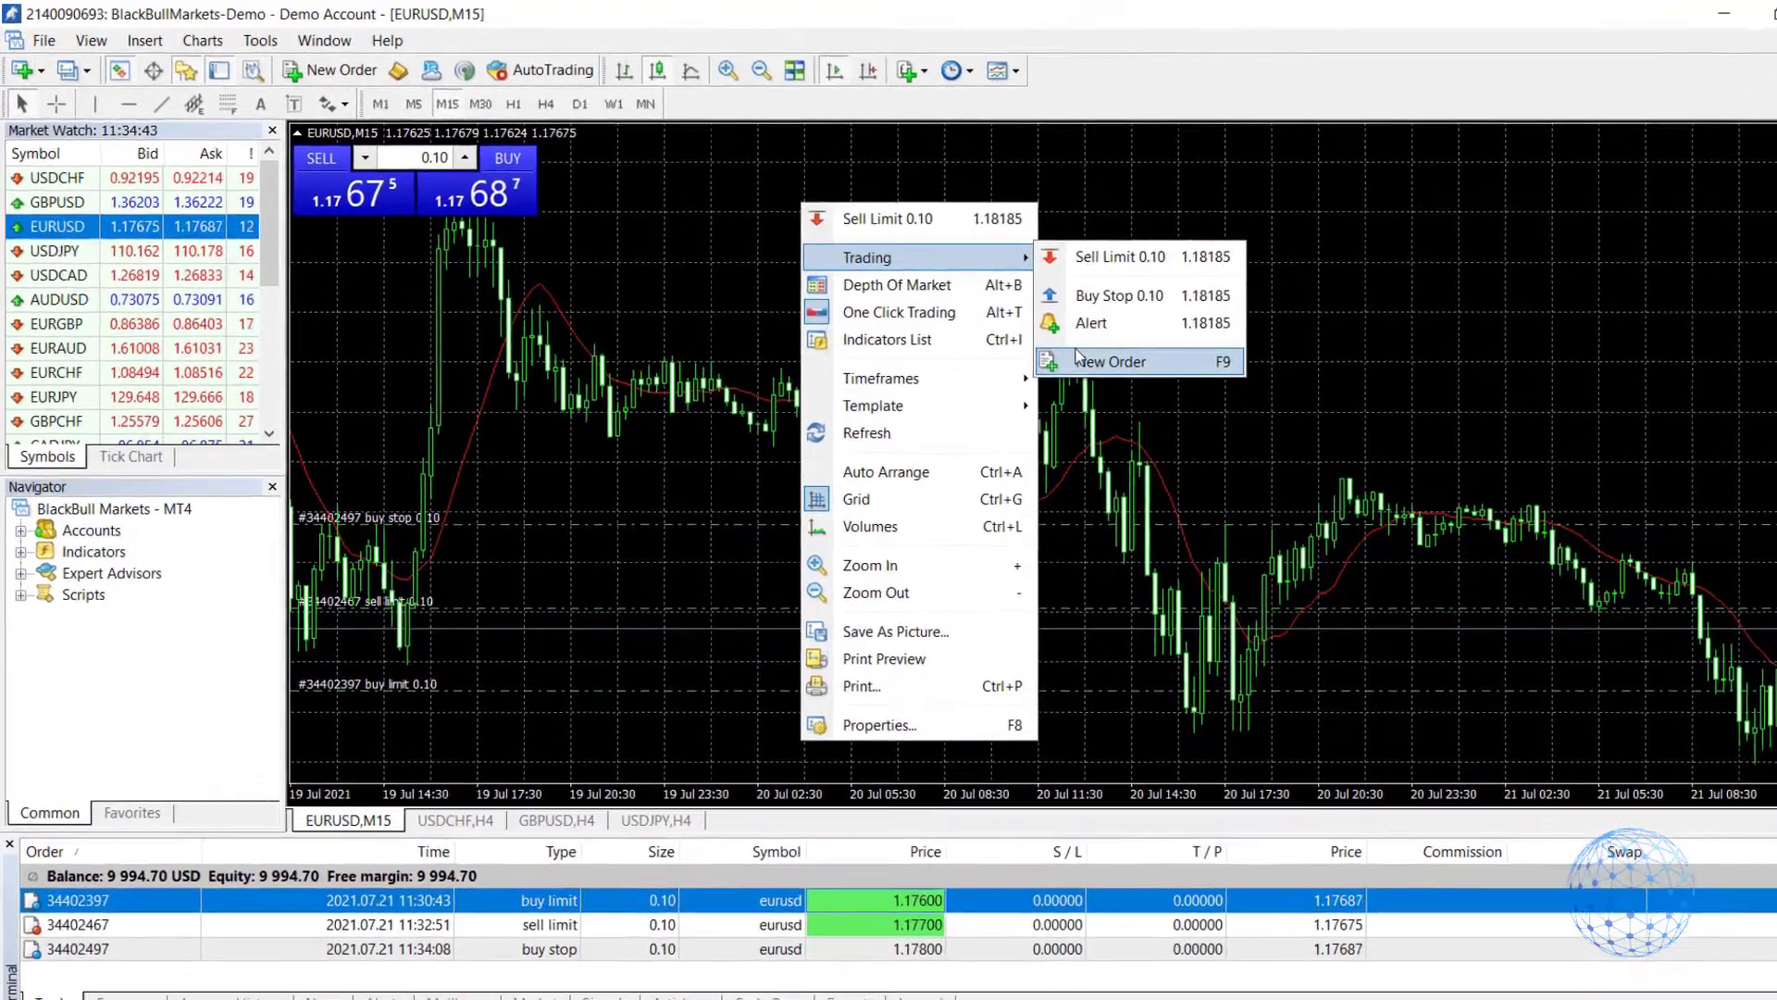
{"action": "left_click", "coordinate": [1056, 347]}
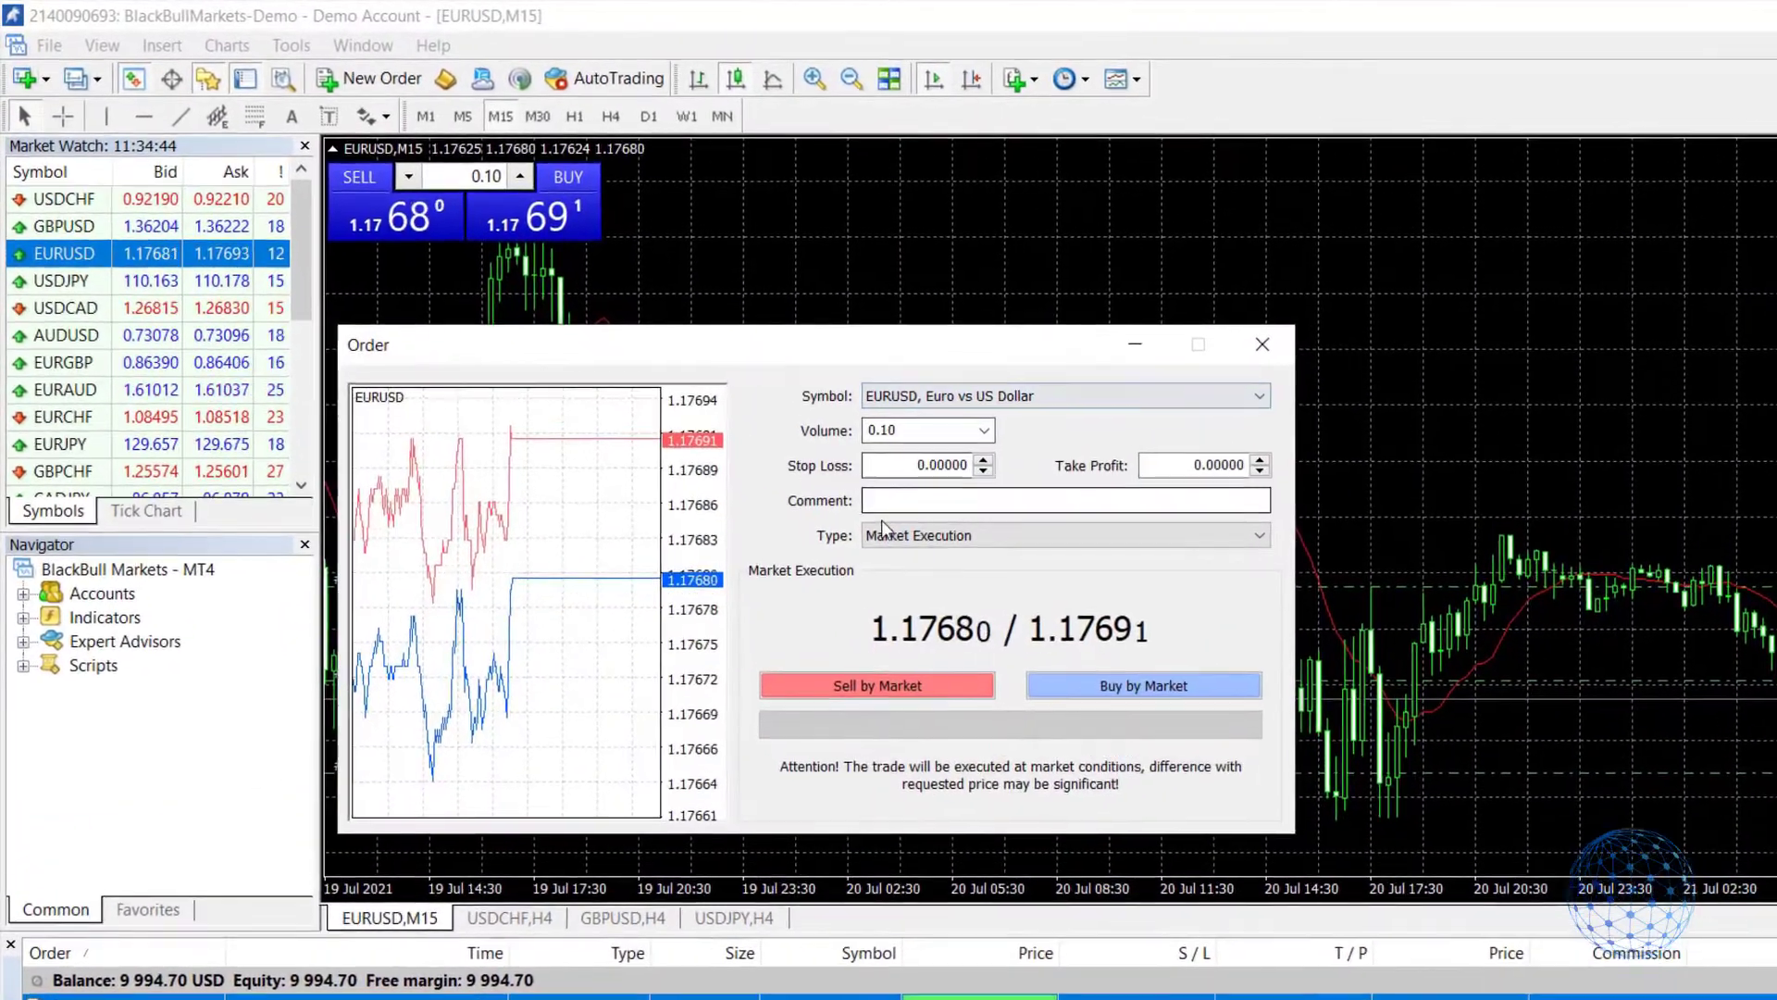
{"action": "left_click", "coordinate": [926, 546]}
{"action": "left_click", "coordinate": [919, 588]}
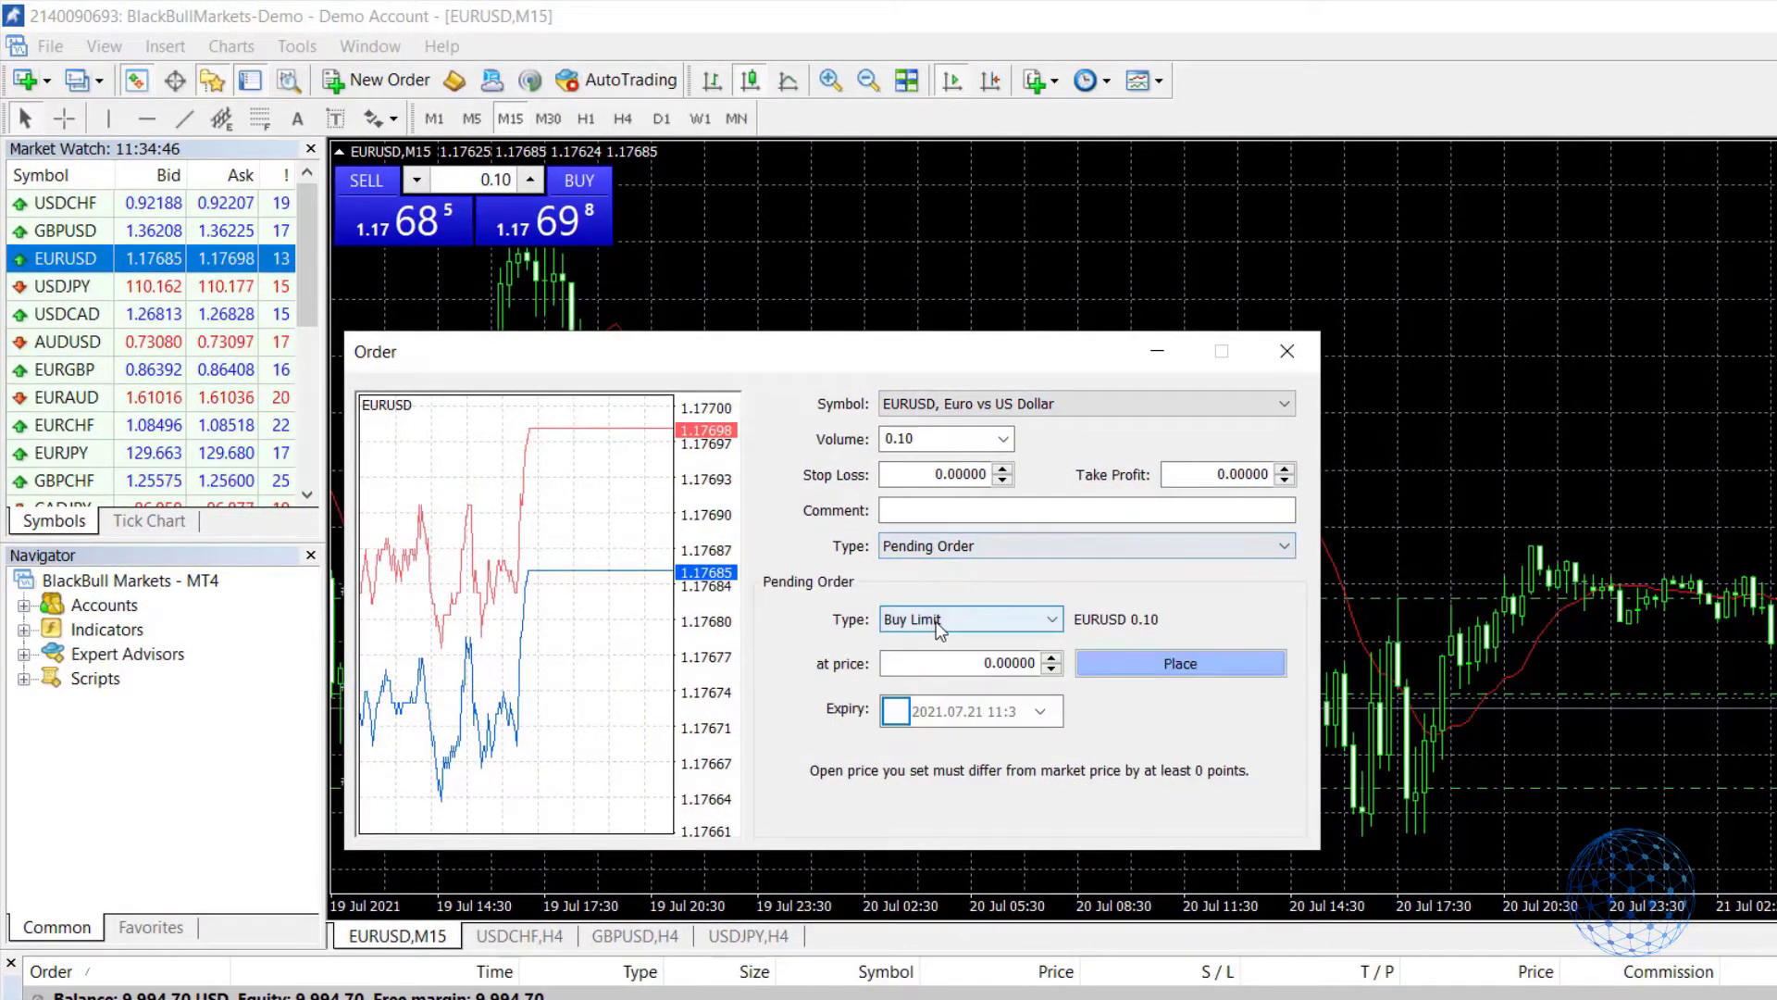
{"action": "left_click", "coordinate": [936, 620]}
{"action": "left_click", "coordinate": [921, 695]}
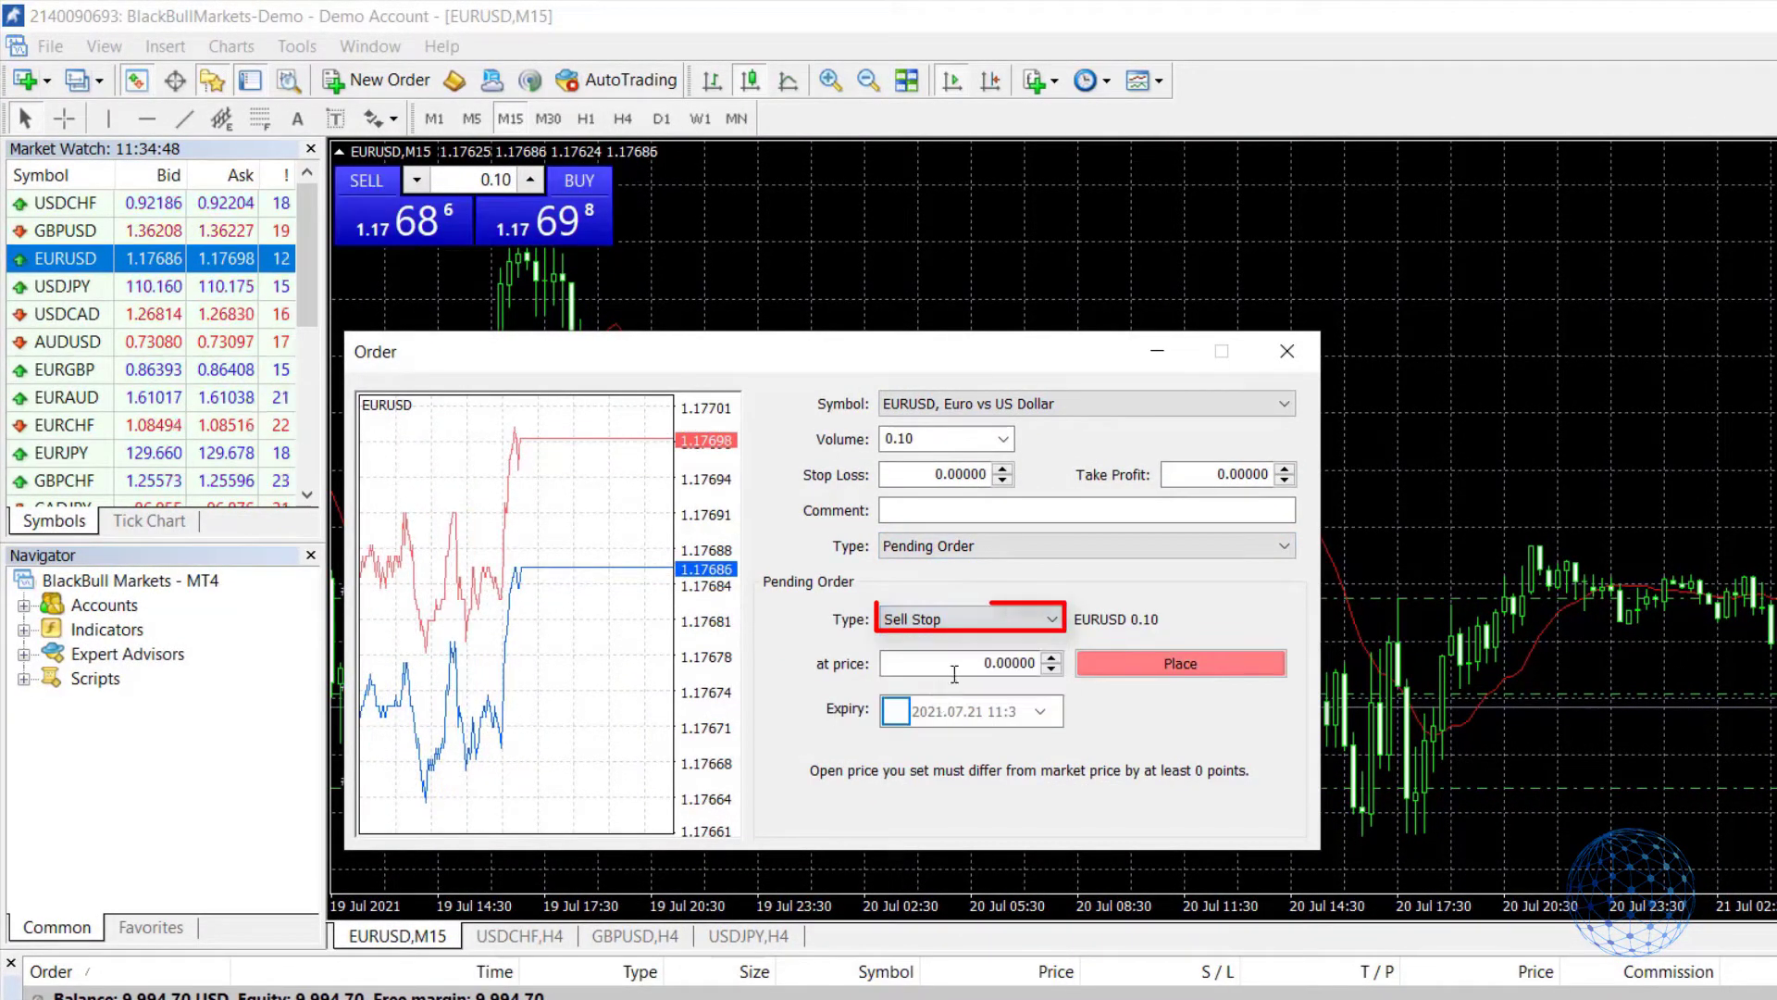
{"action": "left_click", "coordinate": [955, 664]}
{"action": "type", "text": "1.17000"}
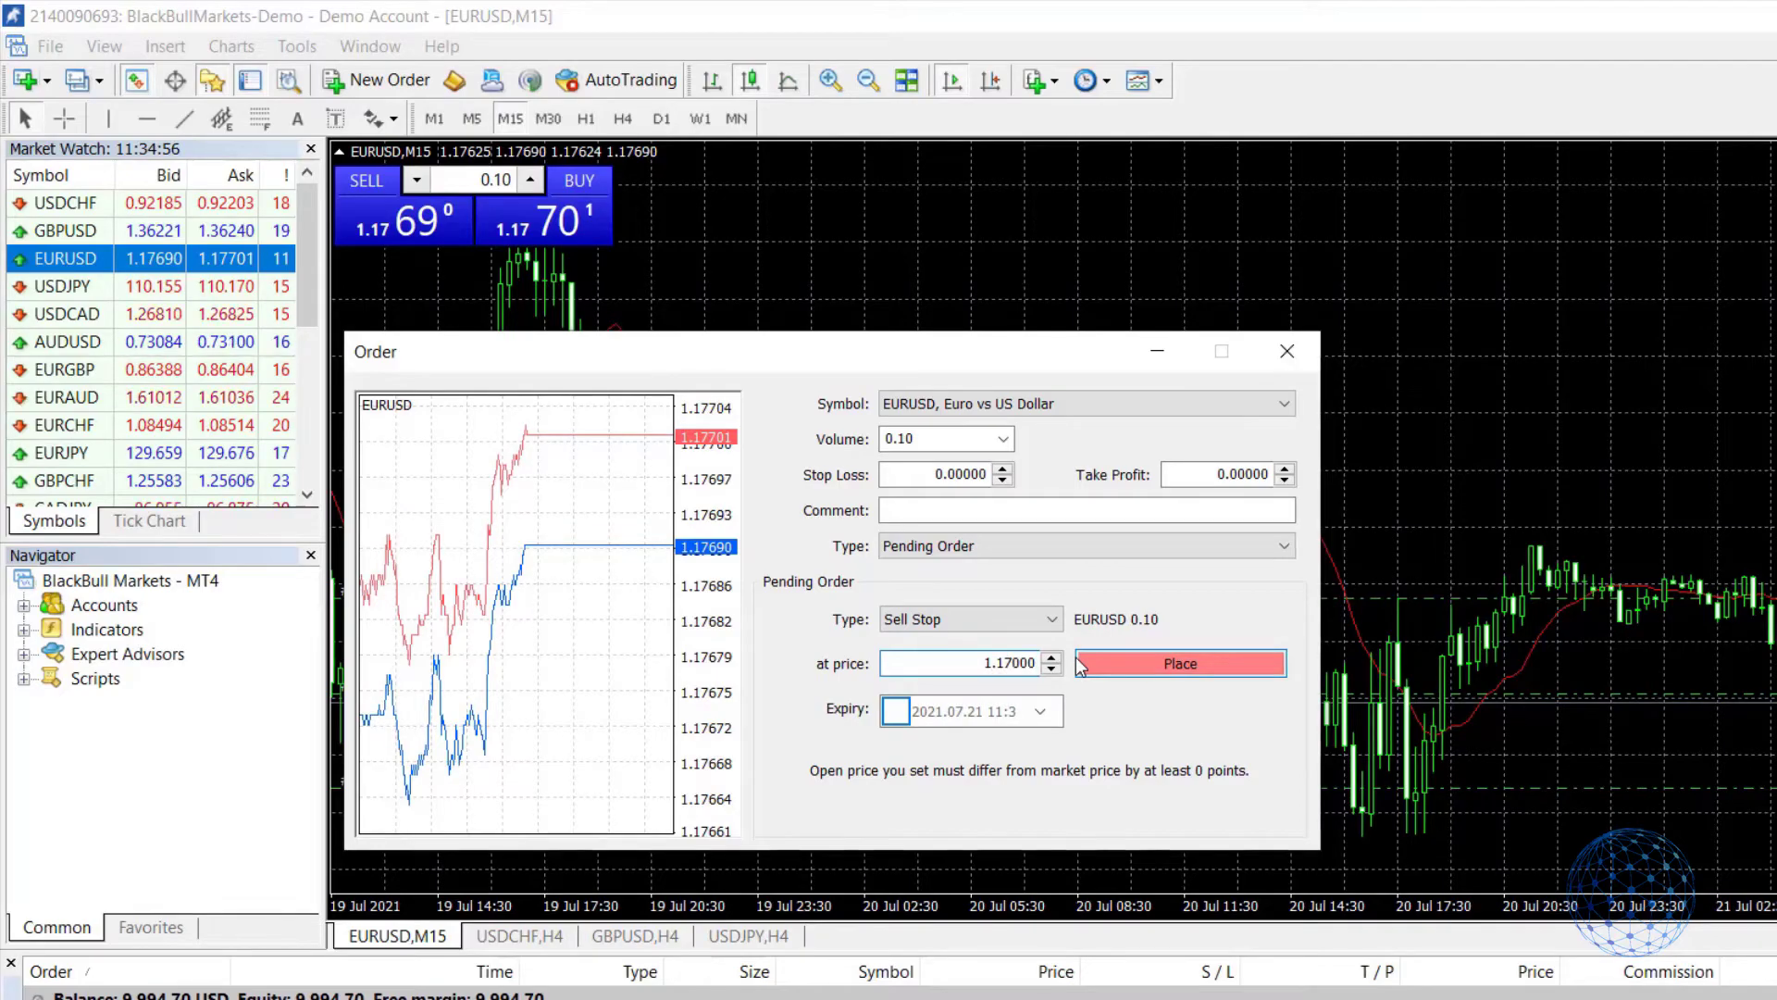
{"action": "key", "text": "BackSpace"}
{"action": "key", "text": "BackSpace"}
{"action": "key", "text": "BackSpace"}
{"action": "type", "text": "50"}
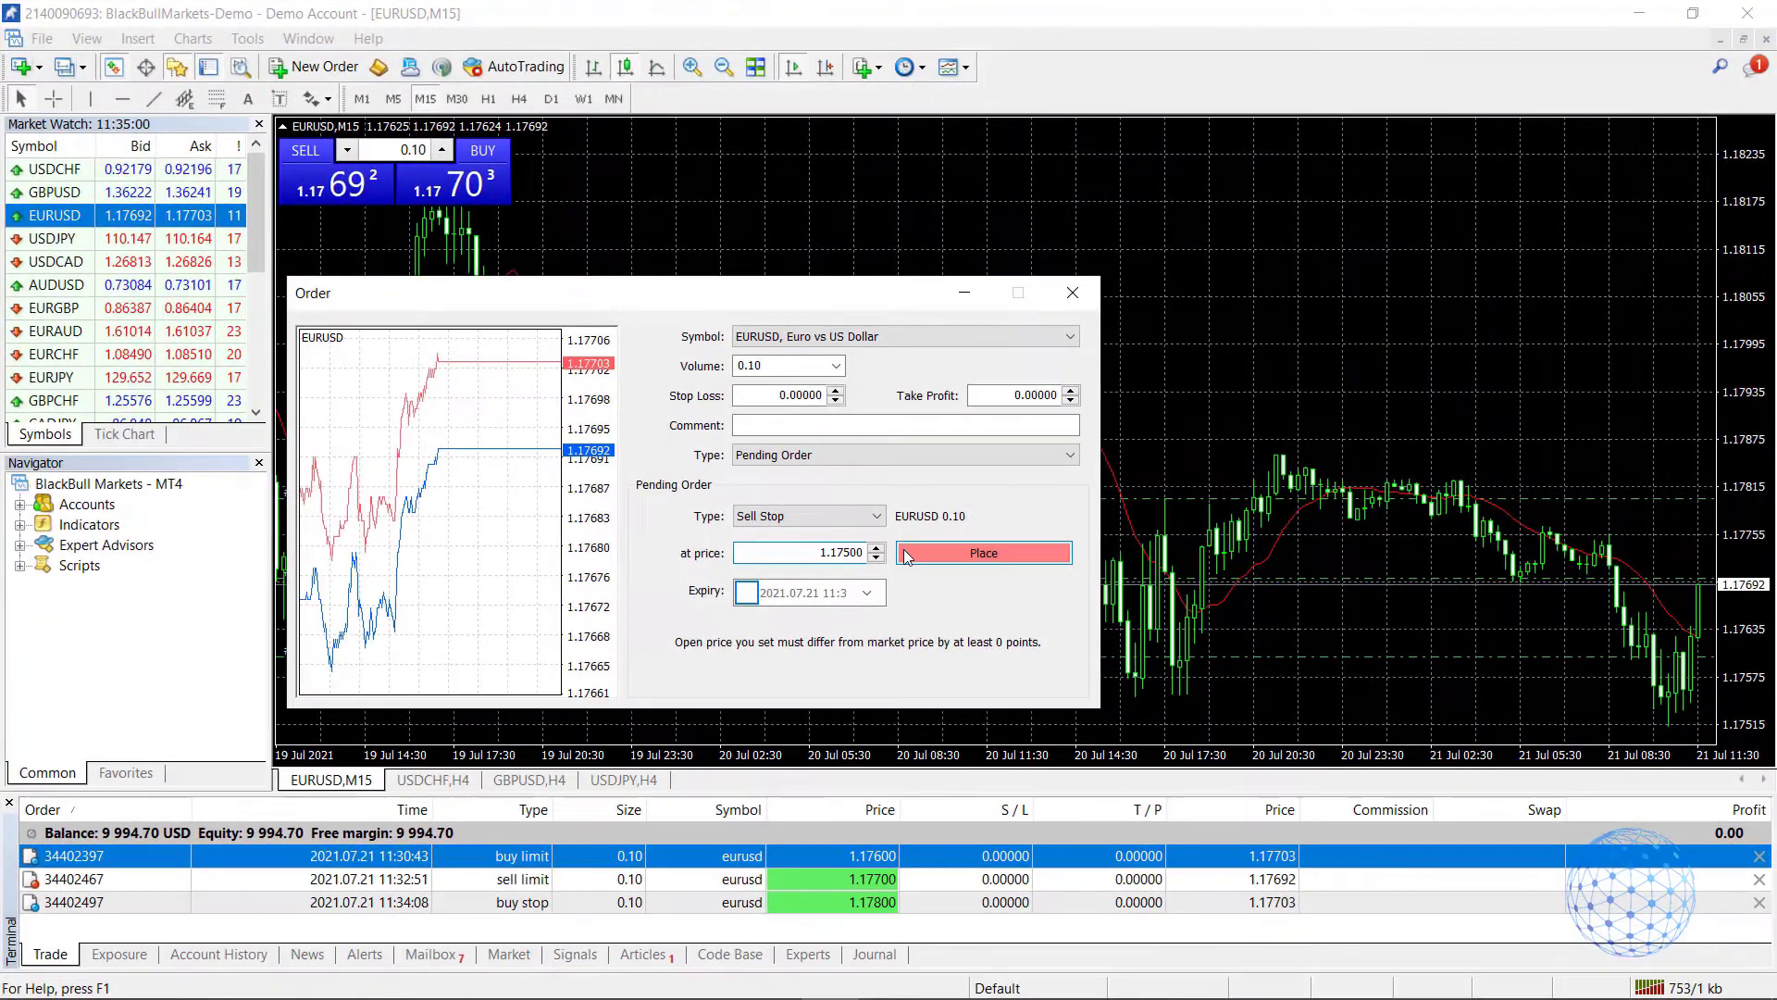
{"action": "left_click", "coordinate": [917, 559]}
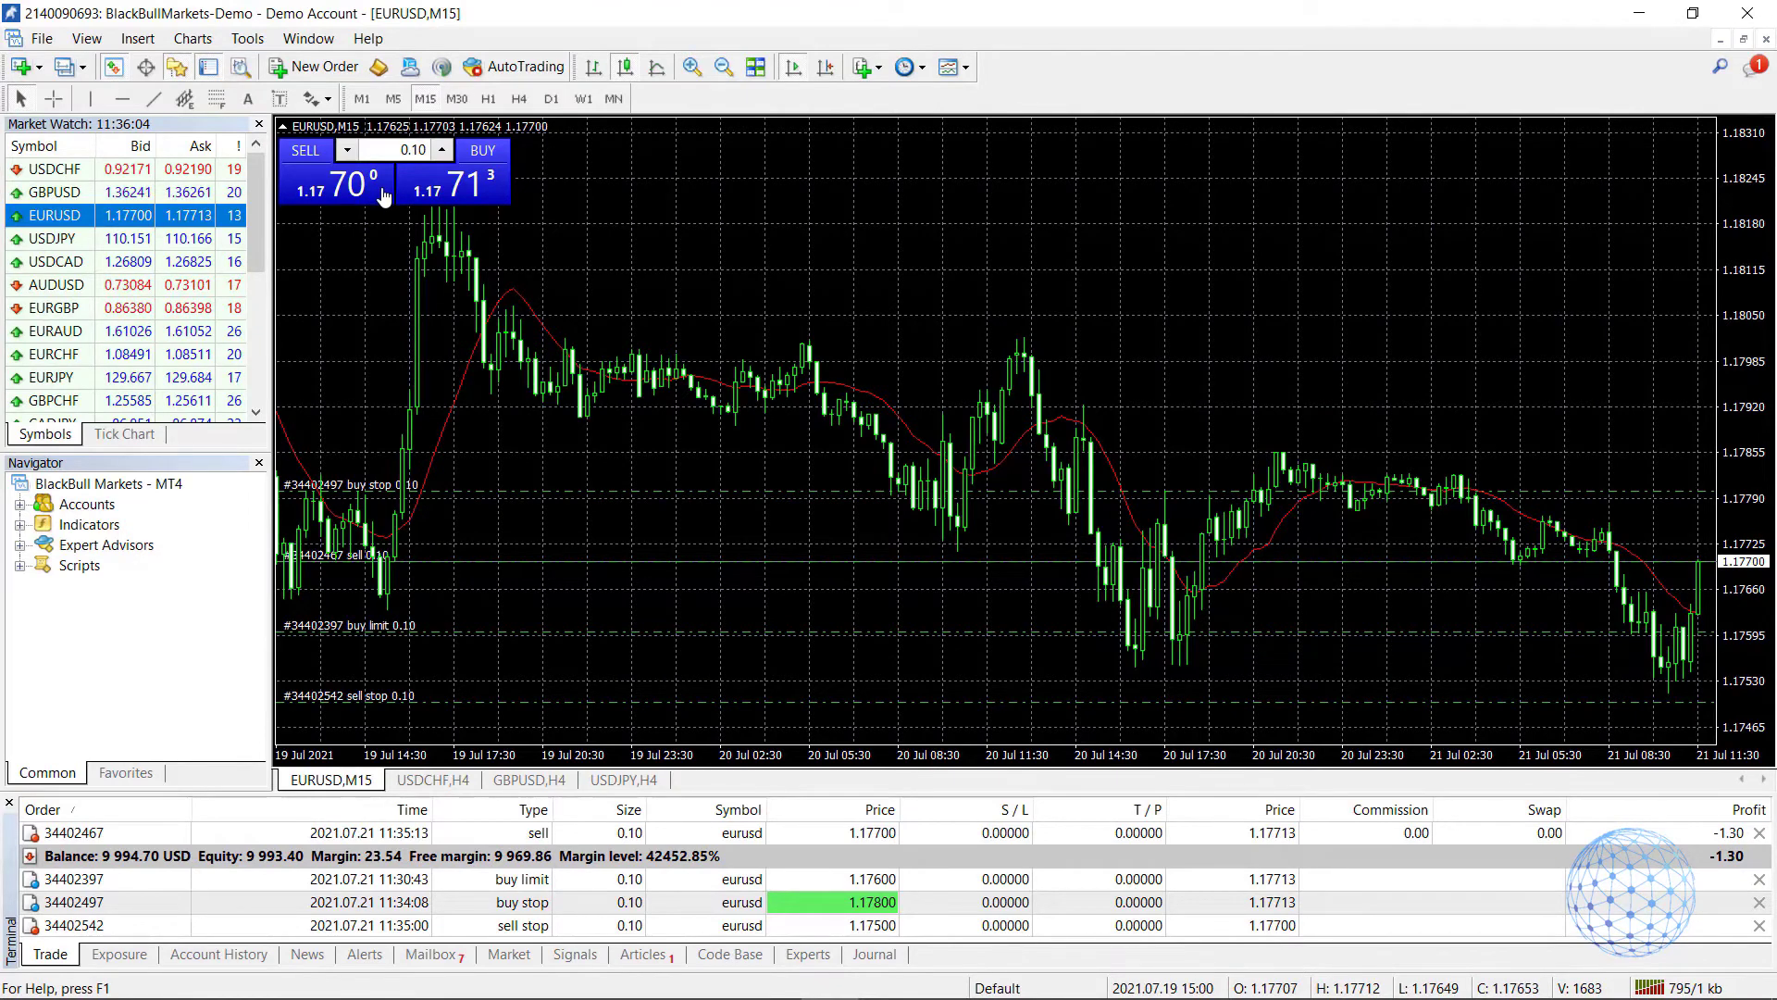
{"action": "left_click", "coordinate": [829, 835]}
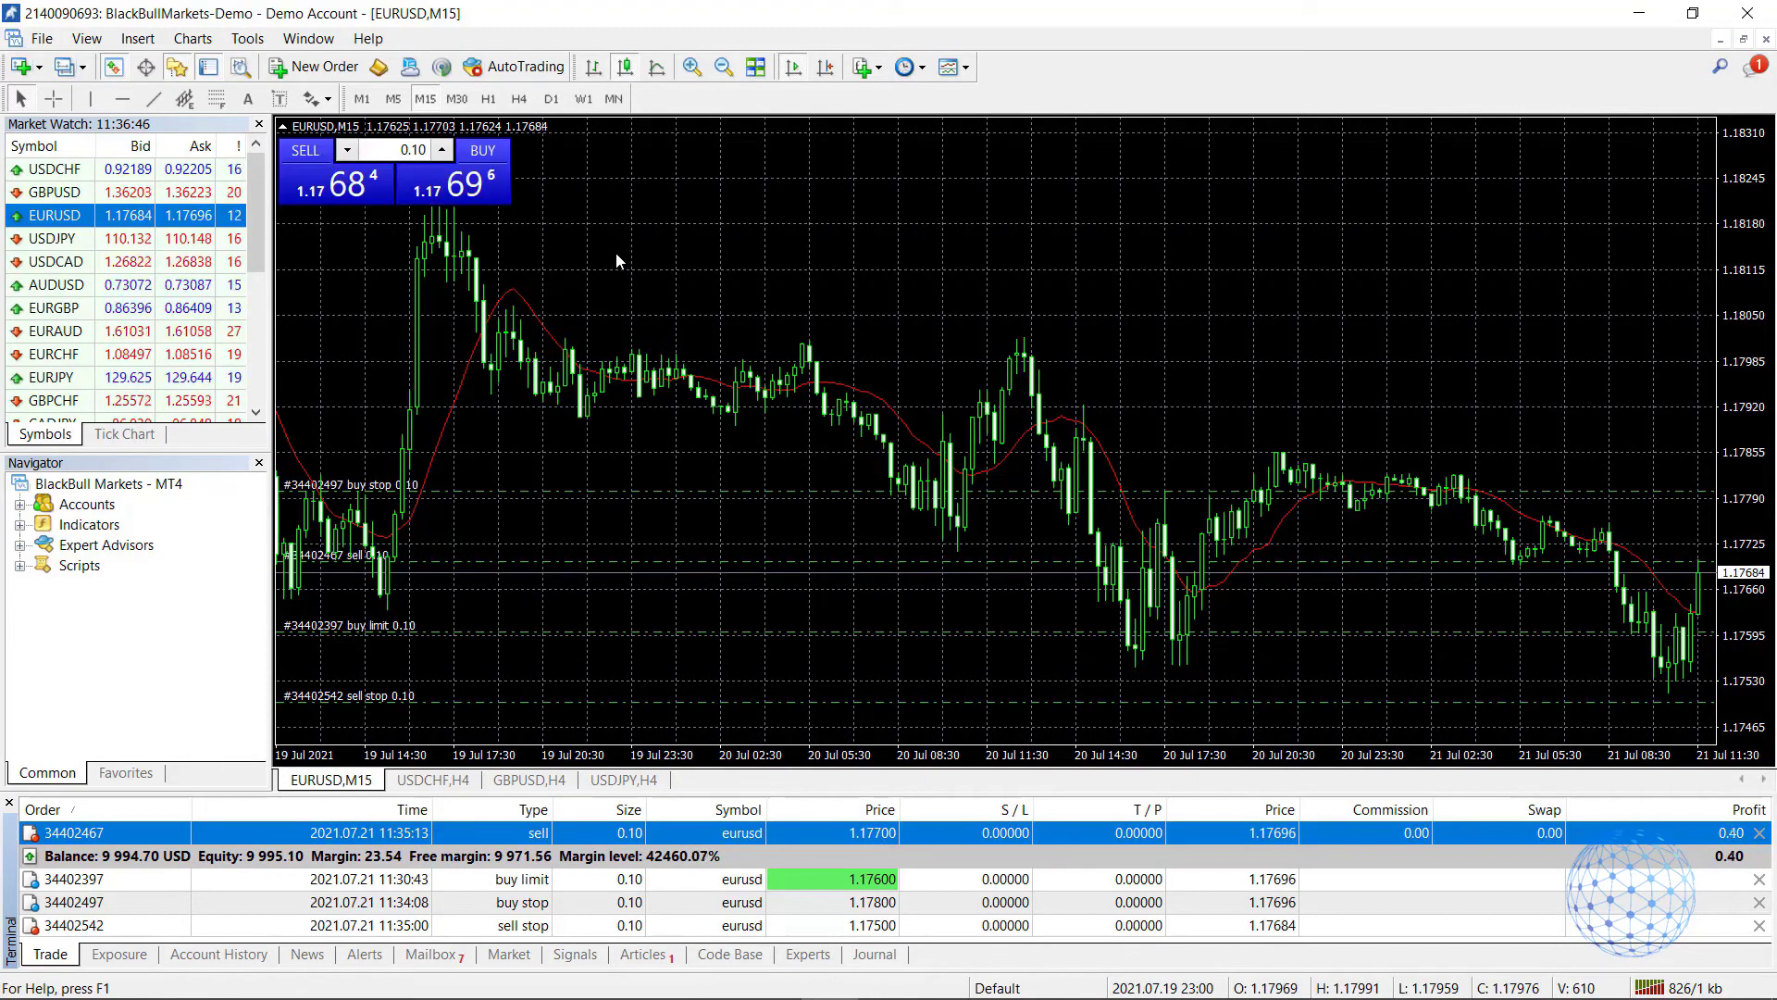
{"action": "left_click", "coordinate": [63, 547]}
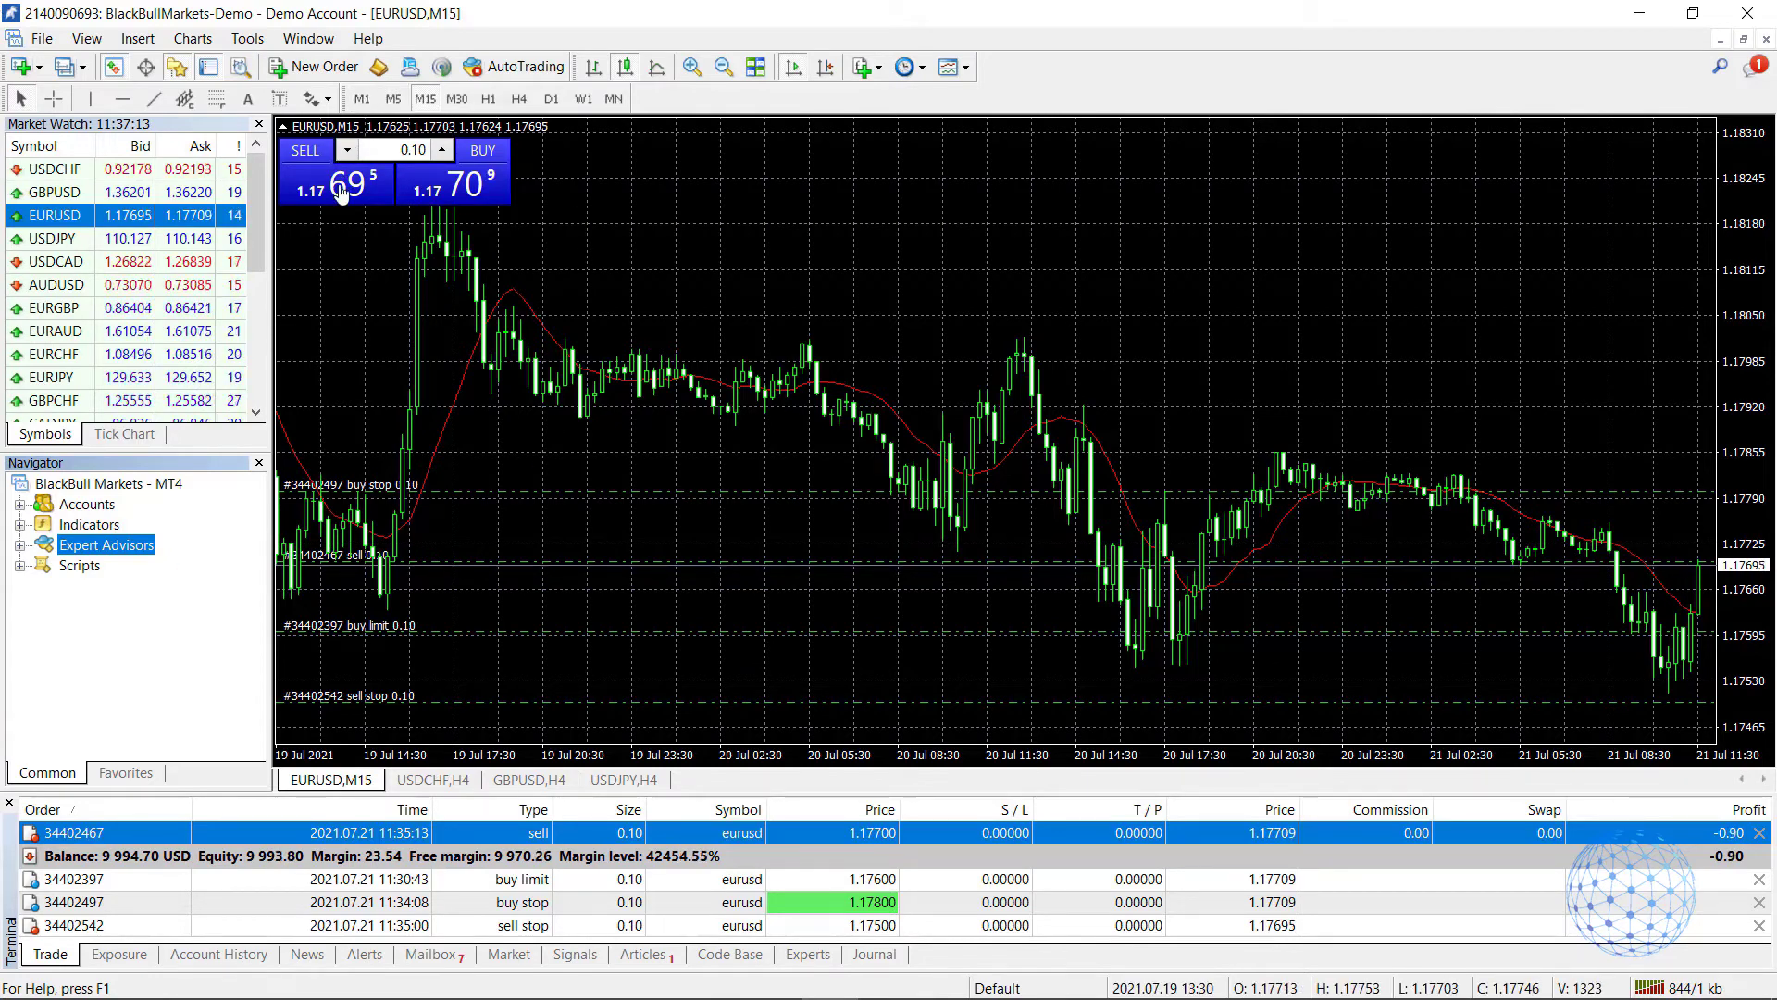
{"action": "right_click", "coordinate": [731, 235]}
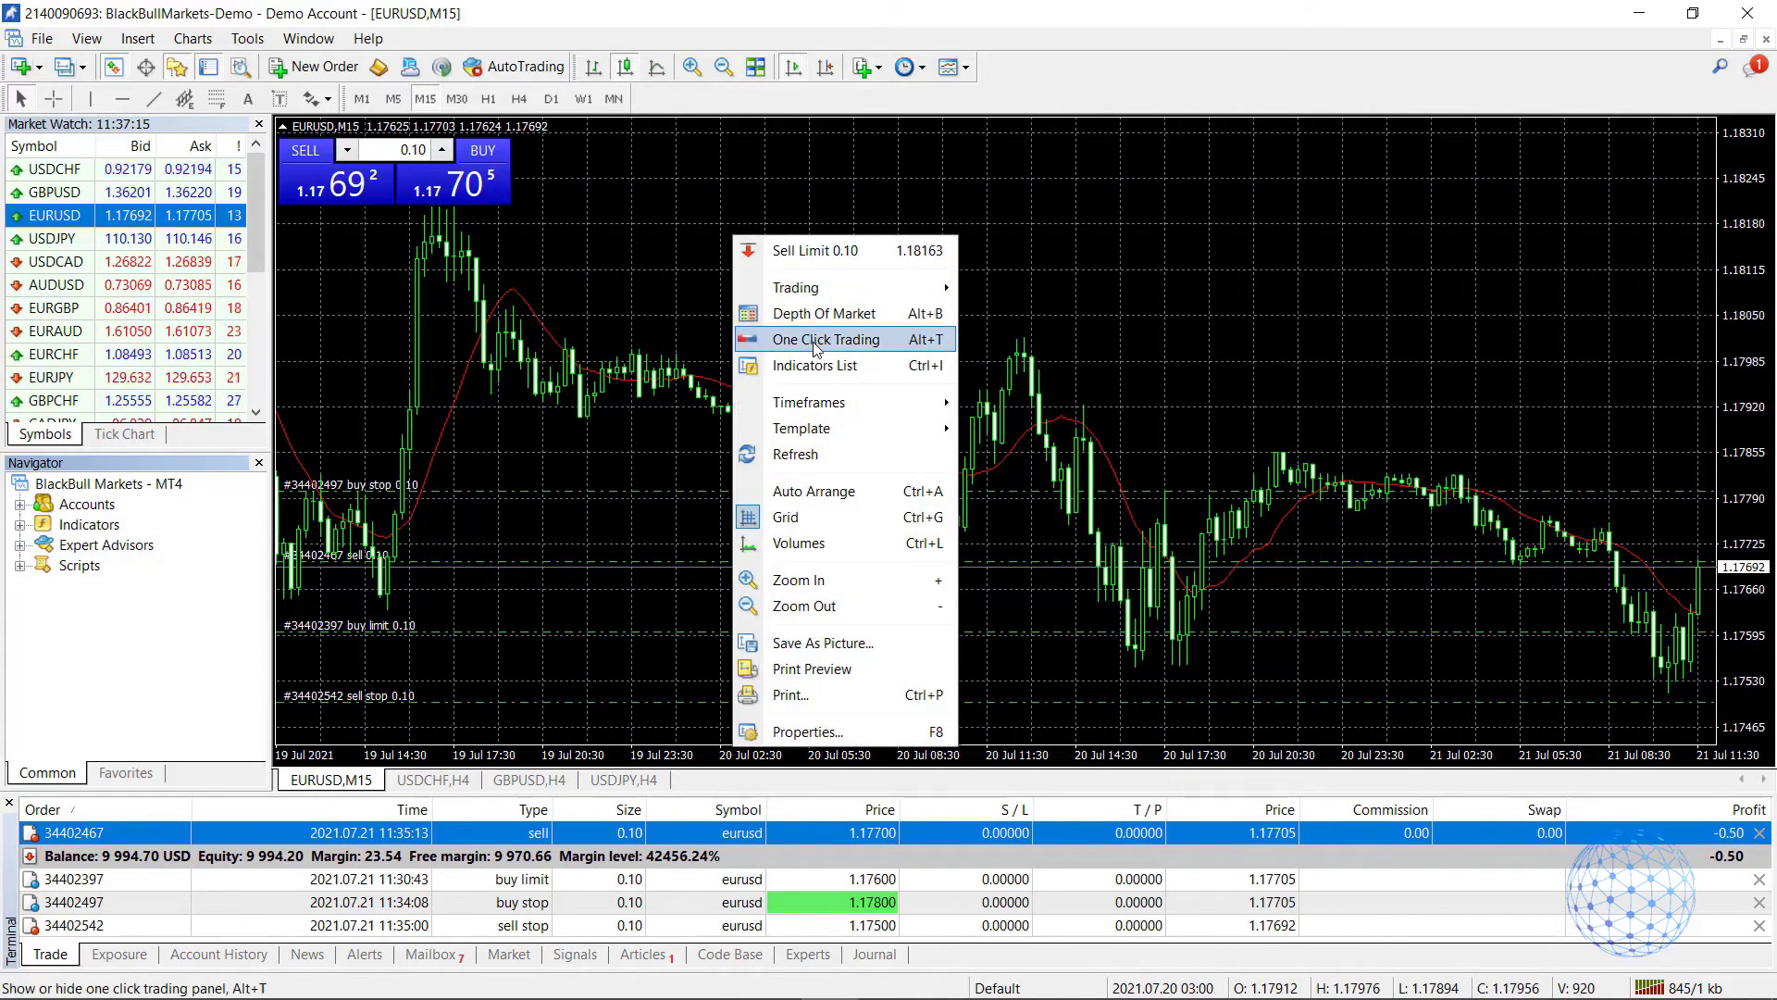
{"action": "mouse_move", "coordinate": [834, 287]}
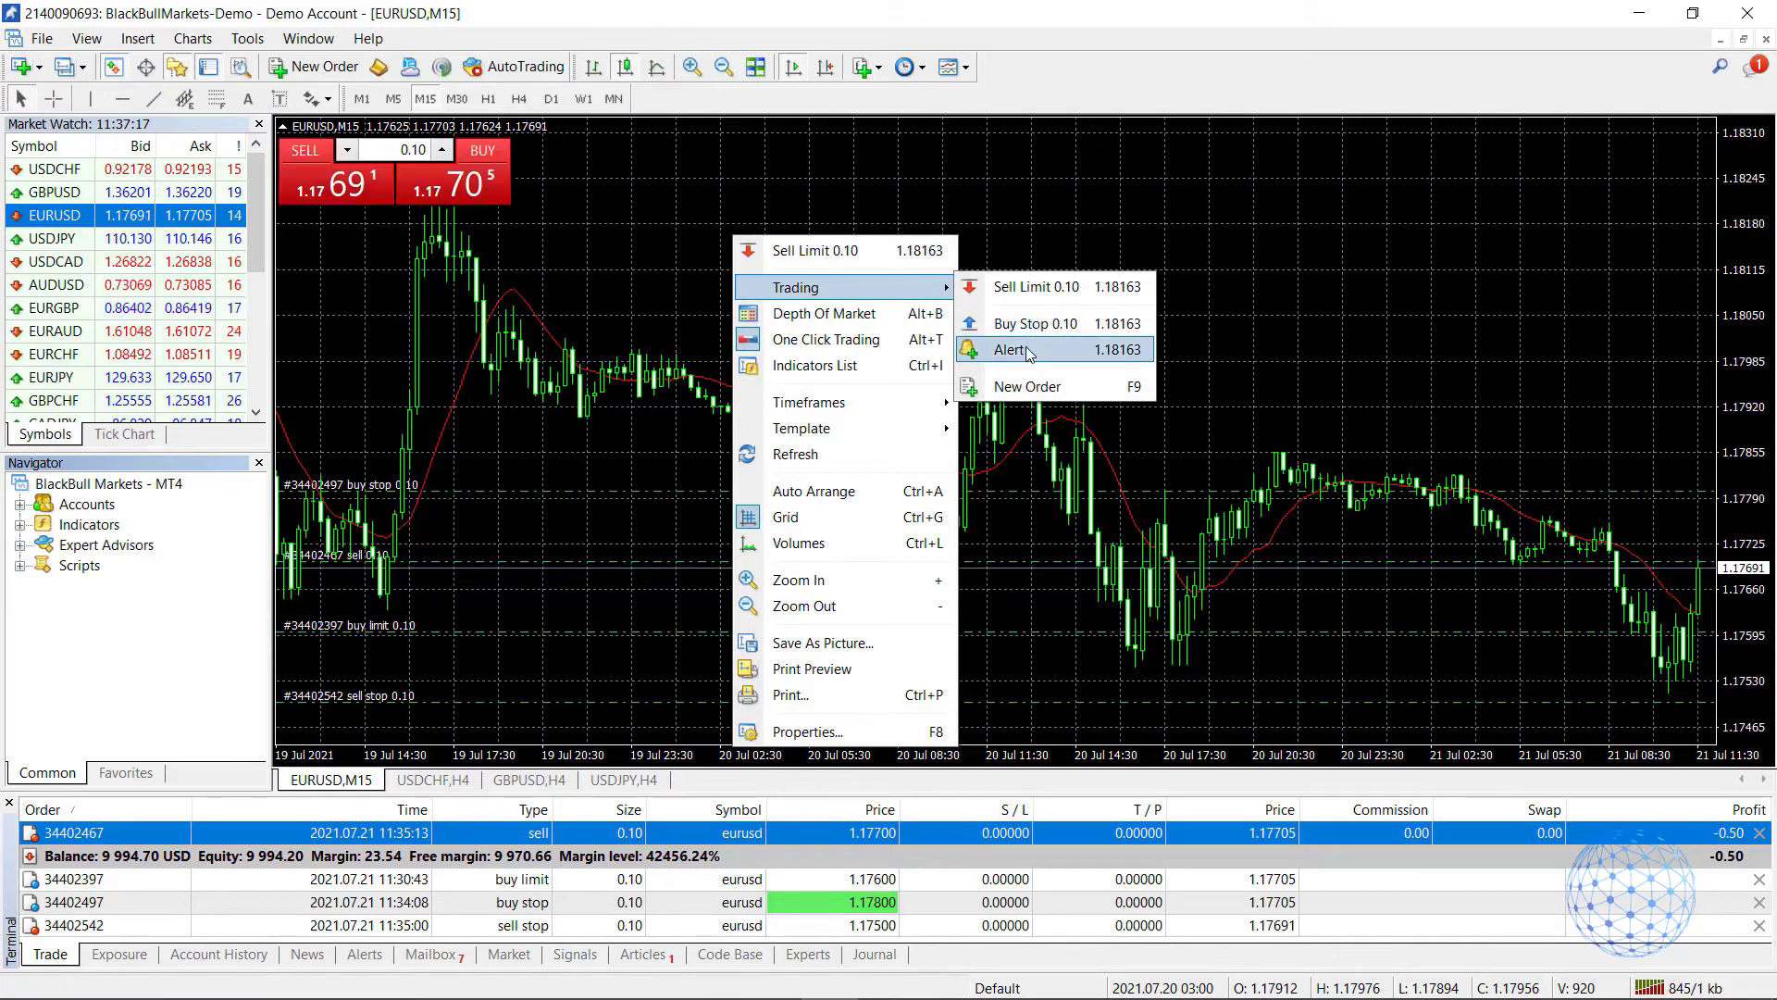
{"action": "left_click", "coordinate": [1032, 387]}
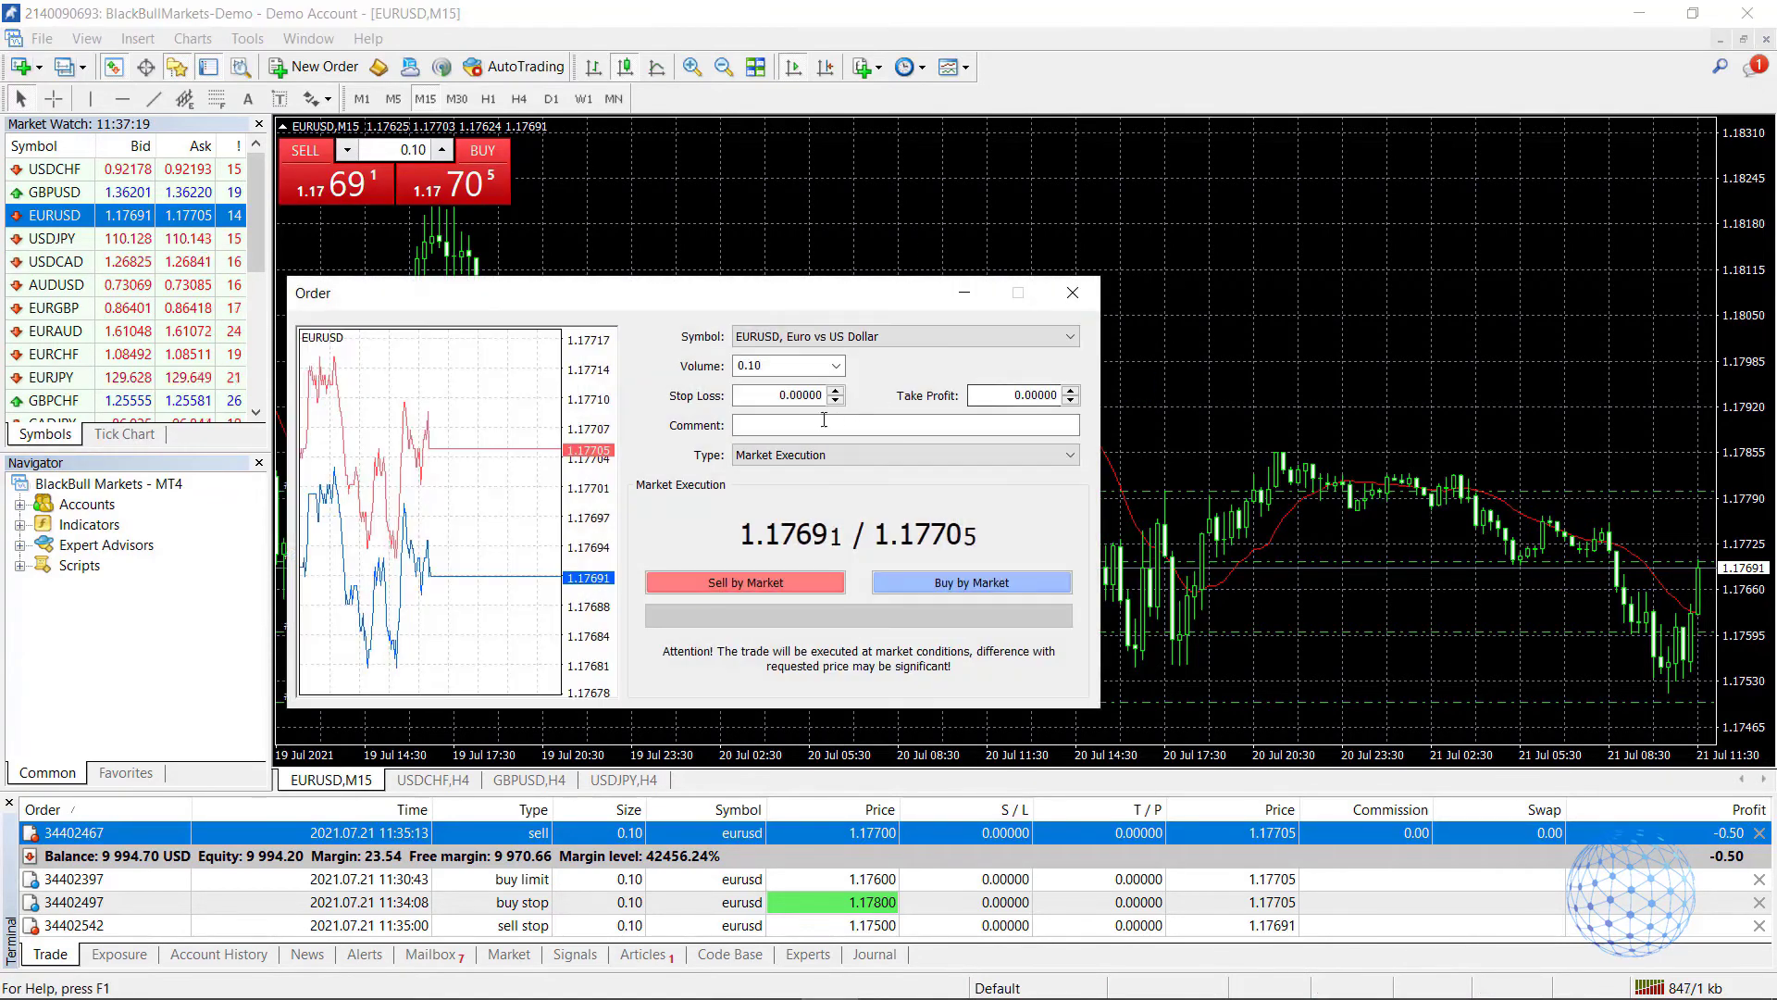
{"action": "left_click", "coordinate": [803, 455]}
{"action": "left_click", "coordinate": [804, 489]}
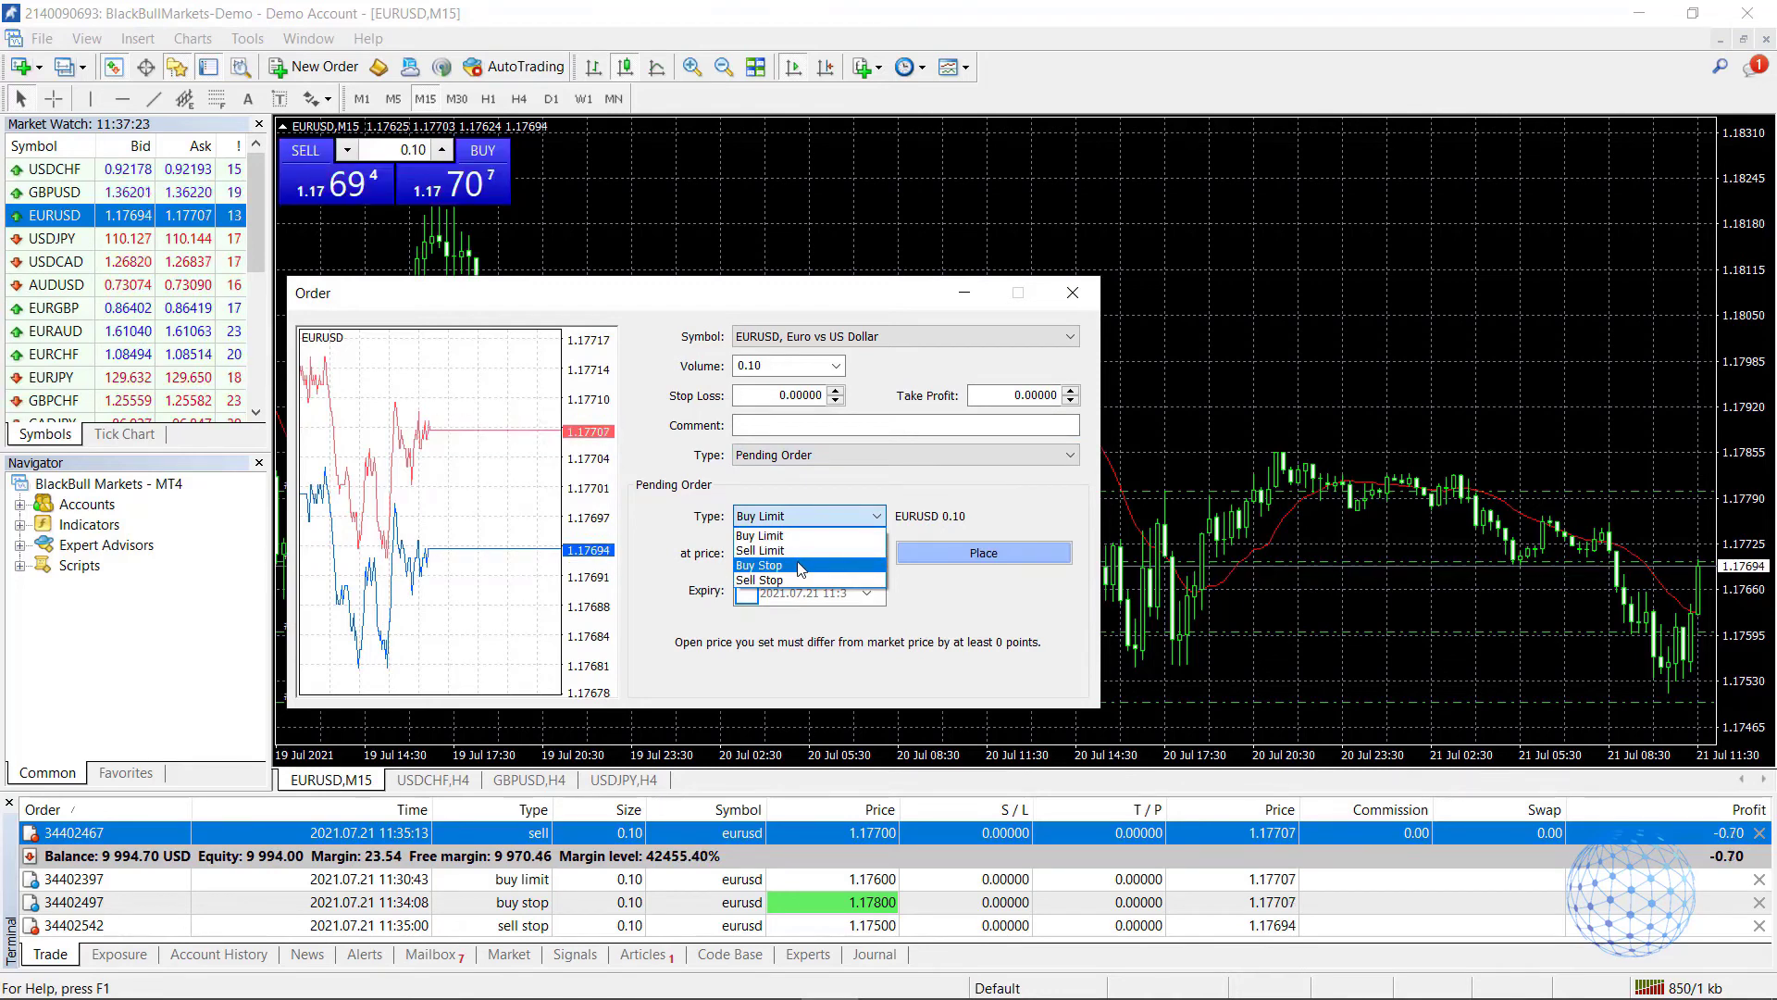
{"action": "left_click", "coordinate": [971, 615]}
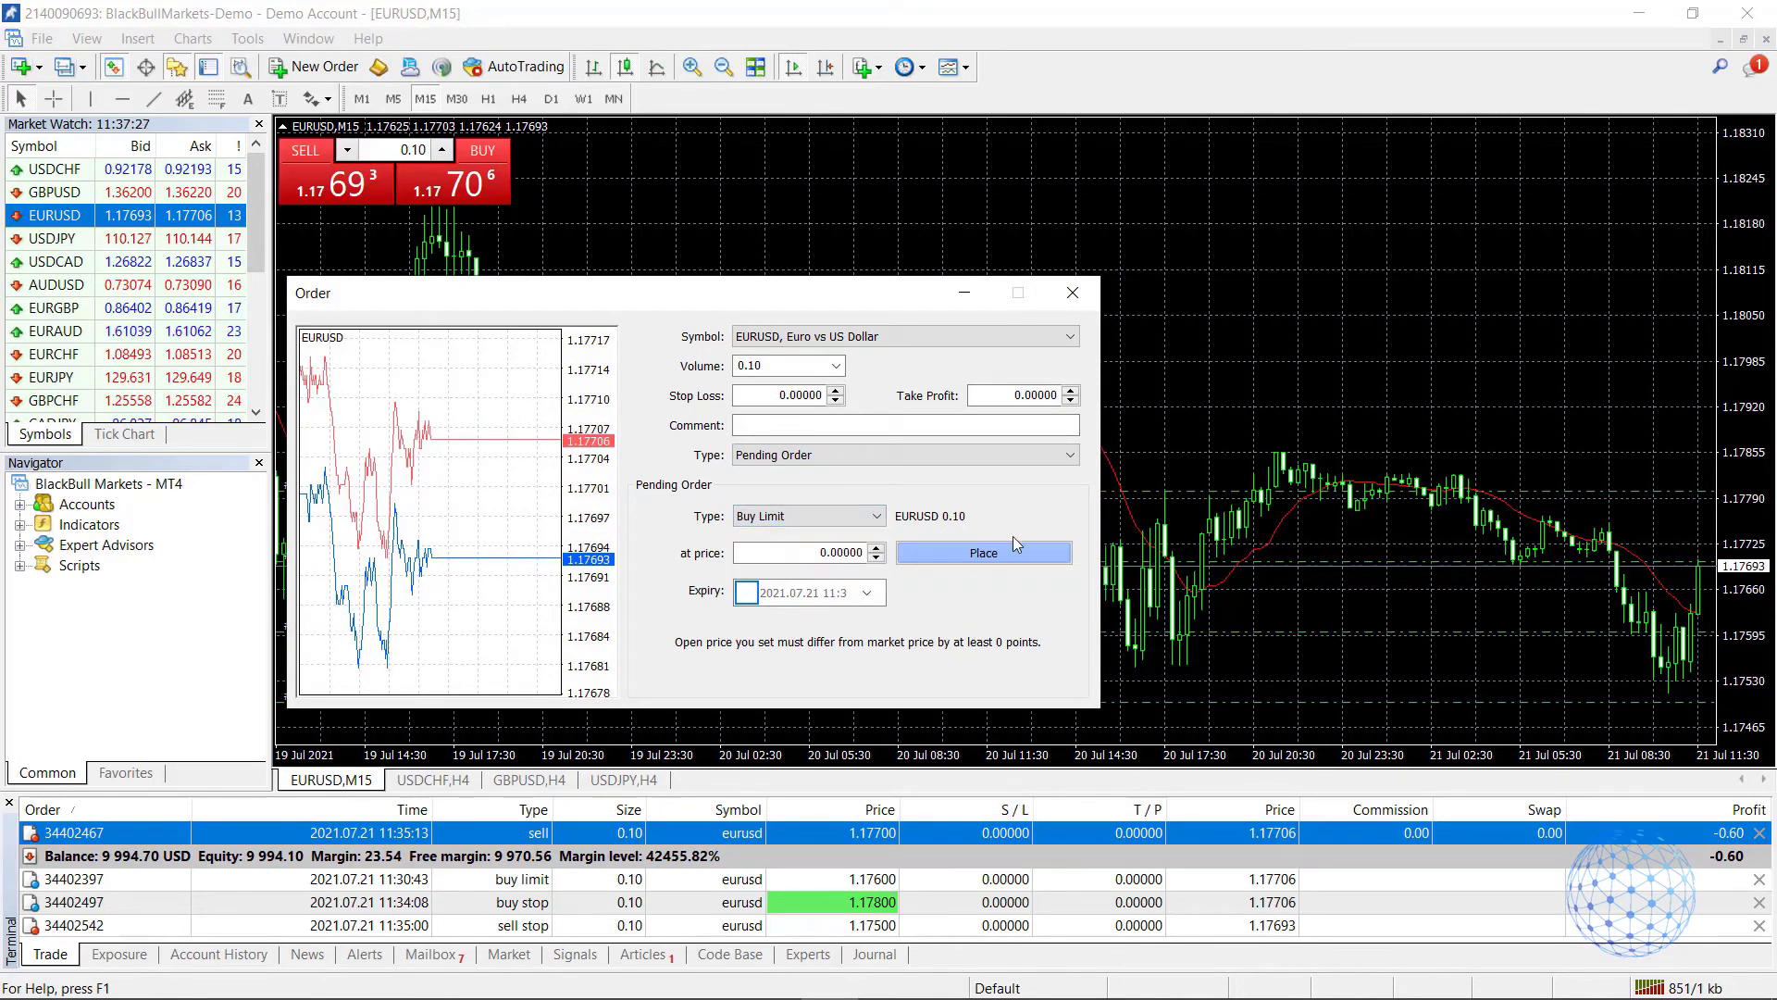
{"action": "left_click", "coordinate": [1076, 291]}
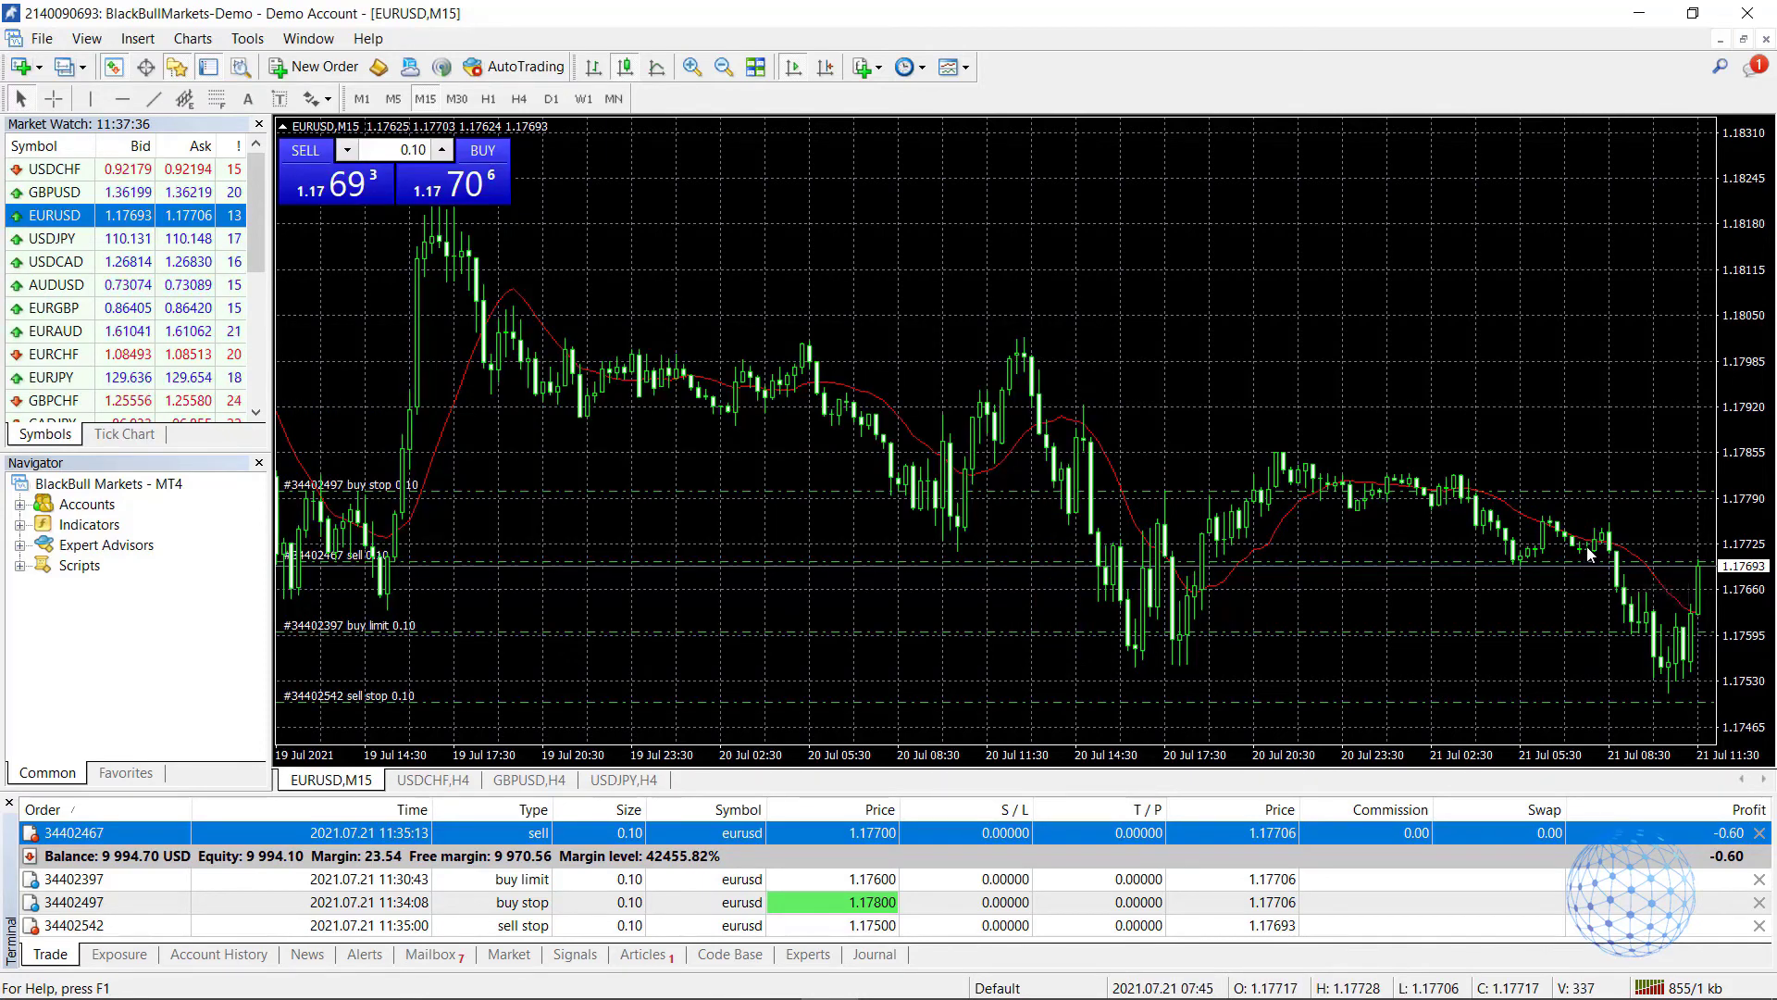